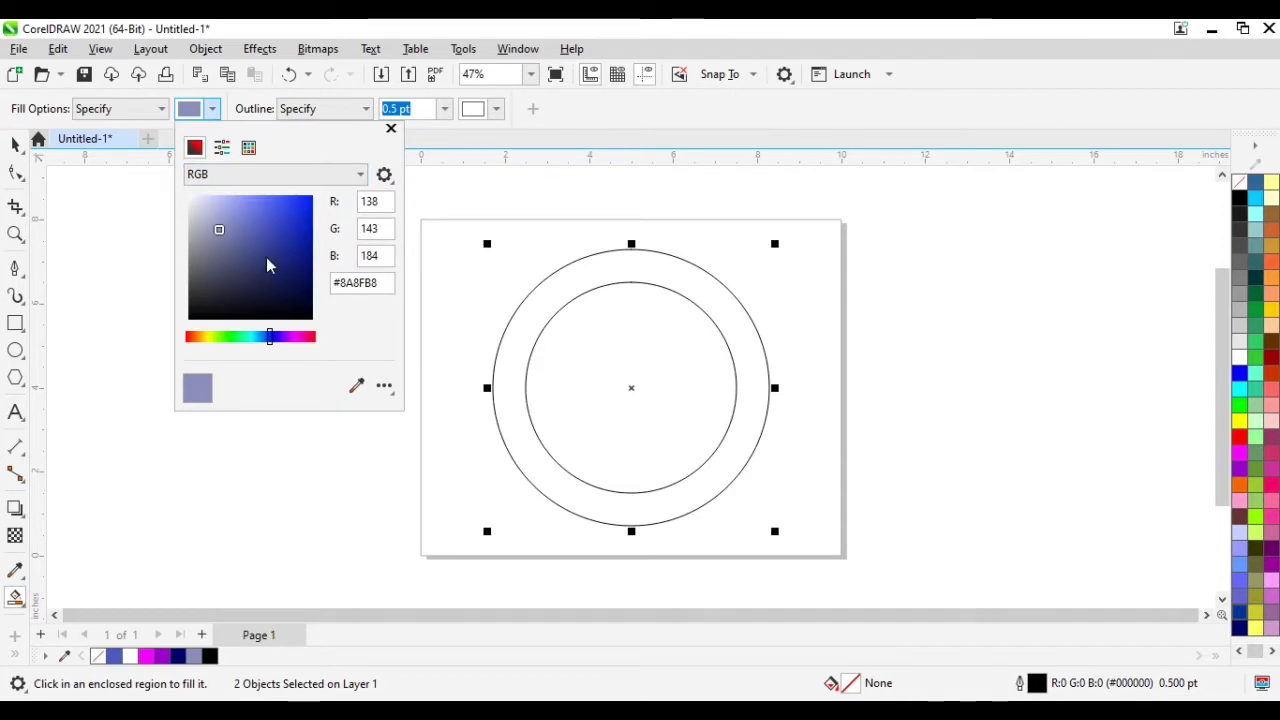
Fill the band between the two concentric circles with dark purple #42368A using Smart Fill.
click(272, 340)
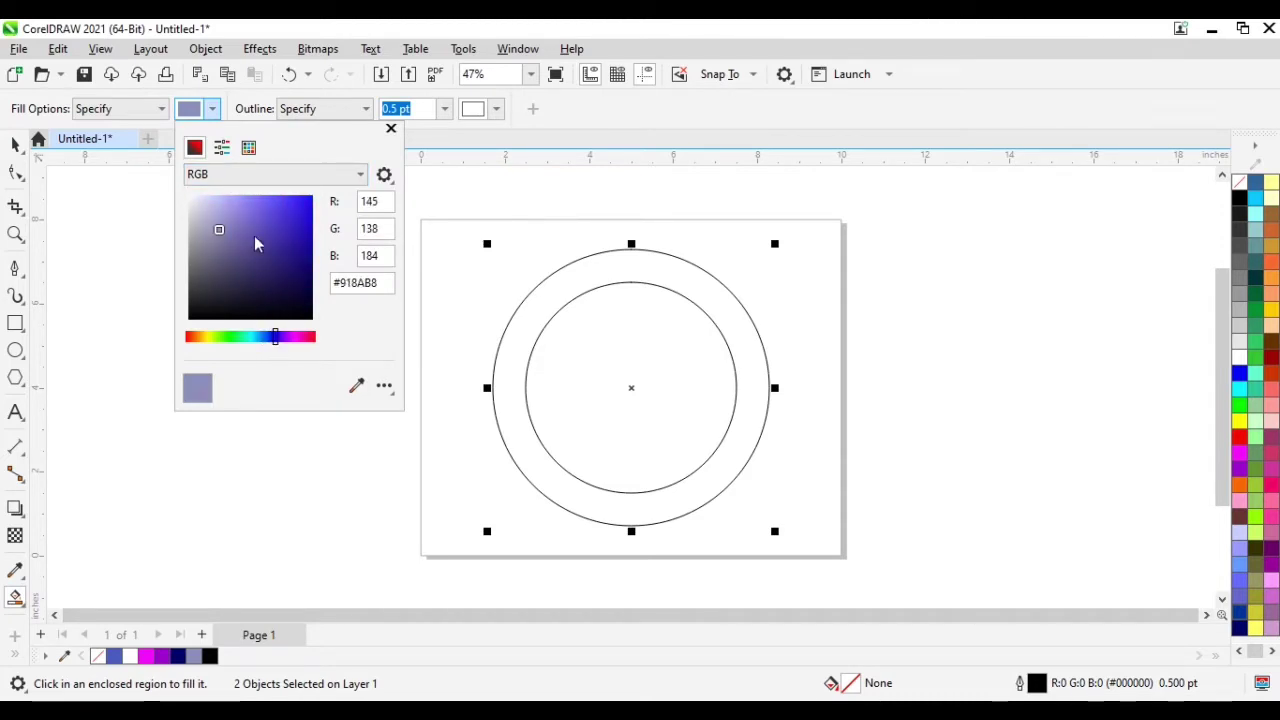
mouse_move(256, 244)
mouse_down()
mouse_move(271, 234)
mouse_move(267, 260)
mouse_up()
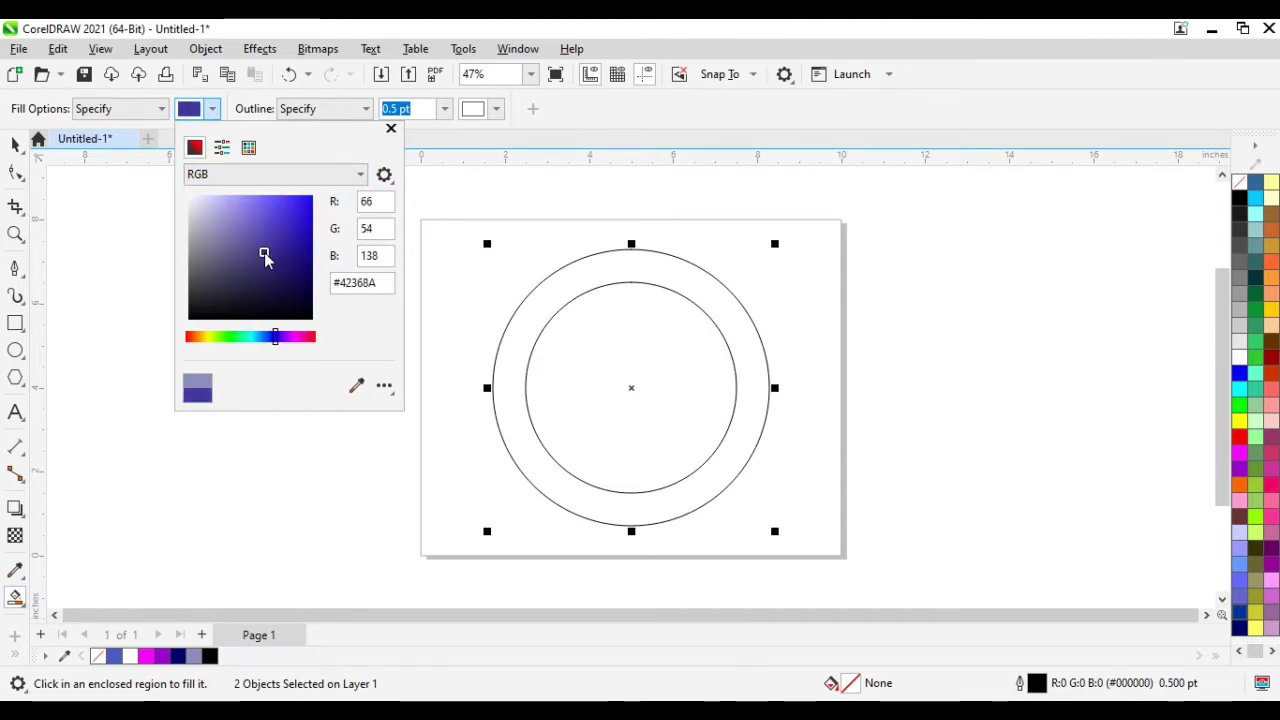
click(529, 320)
click(529, 320)
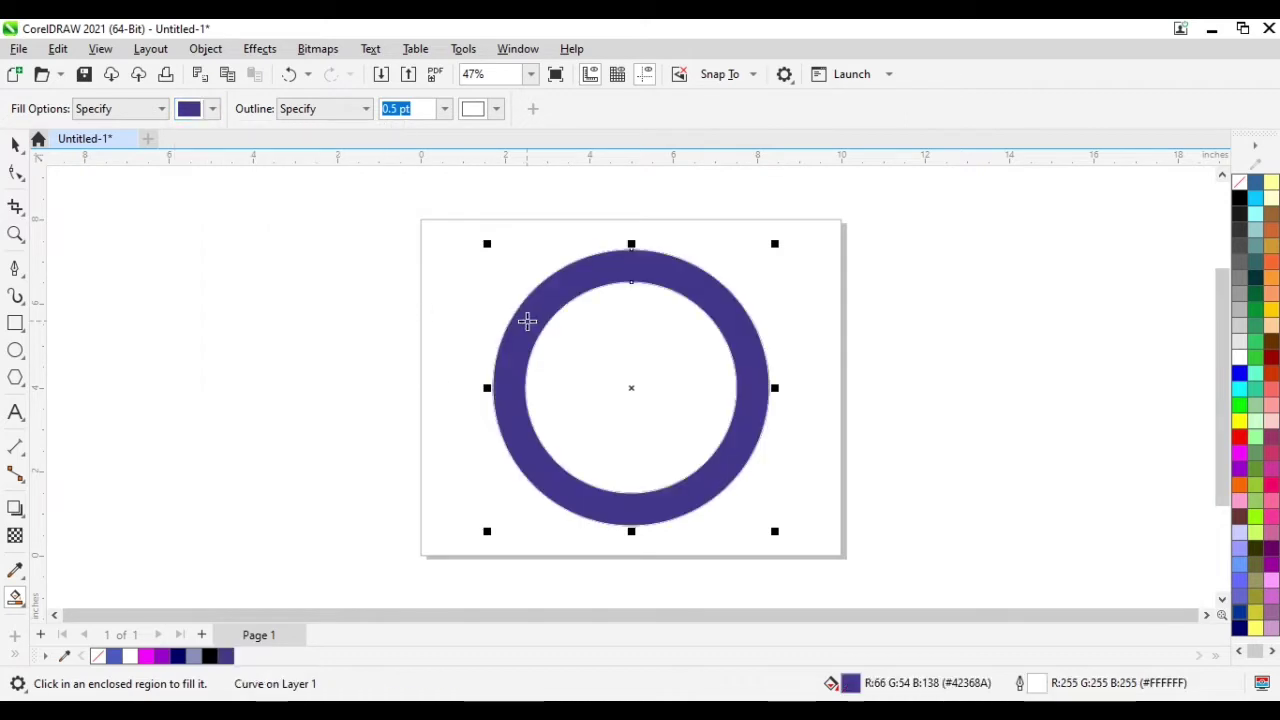
Move the filled purple ring off the page's left side and delete the original inner circle.
click(22, 148)
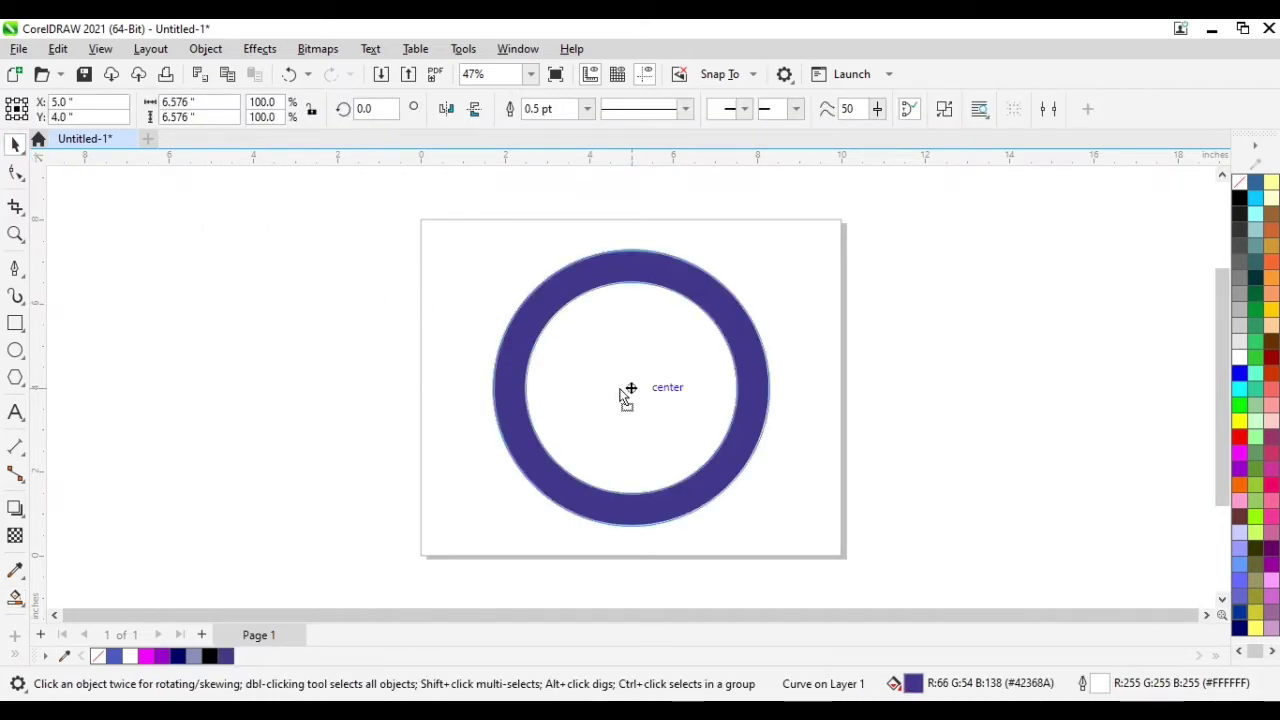
drag(628, 390, 410, 382)
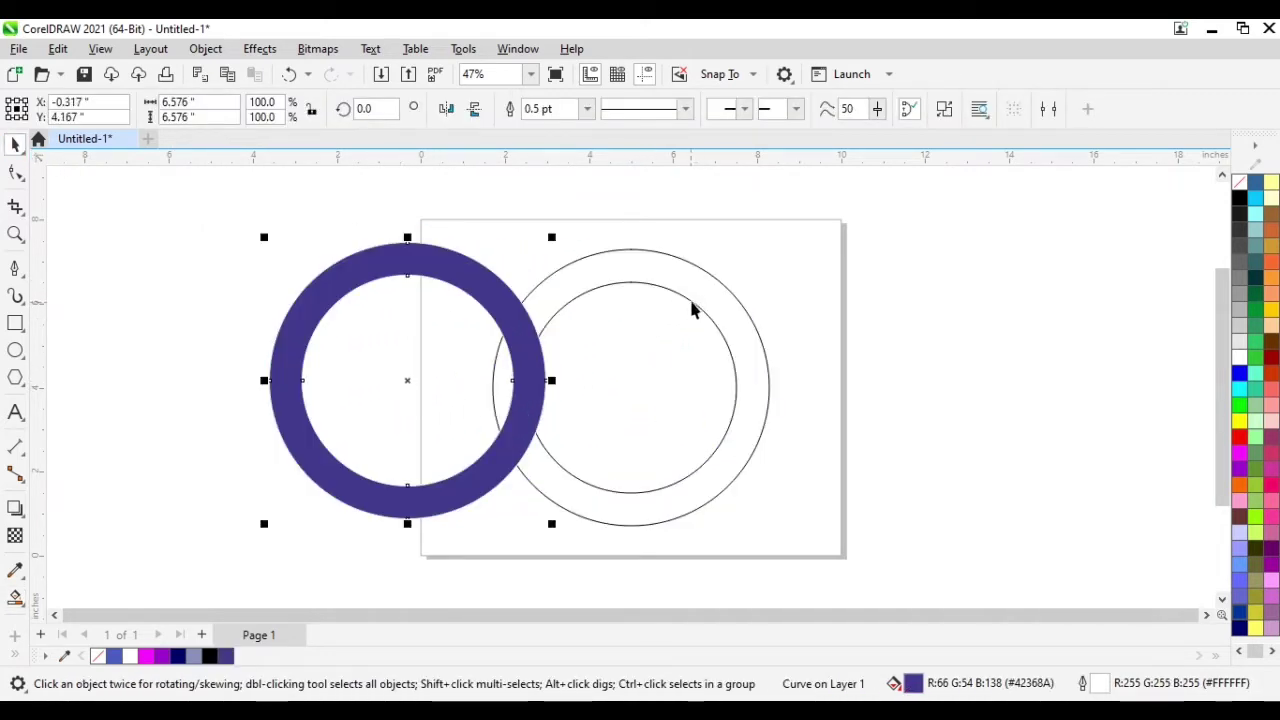
click(537, 388)
key(Delete)
click(436, 282)
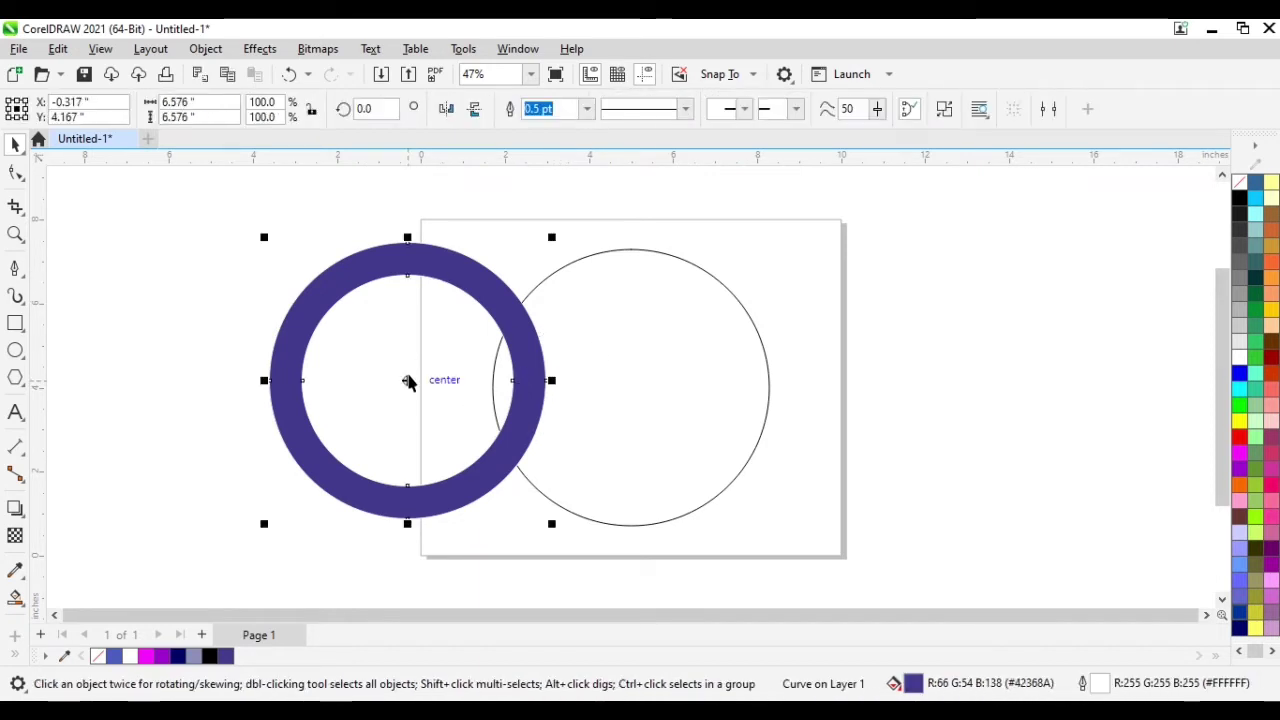
drag(409, 380, 281, 391)
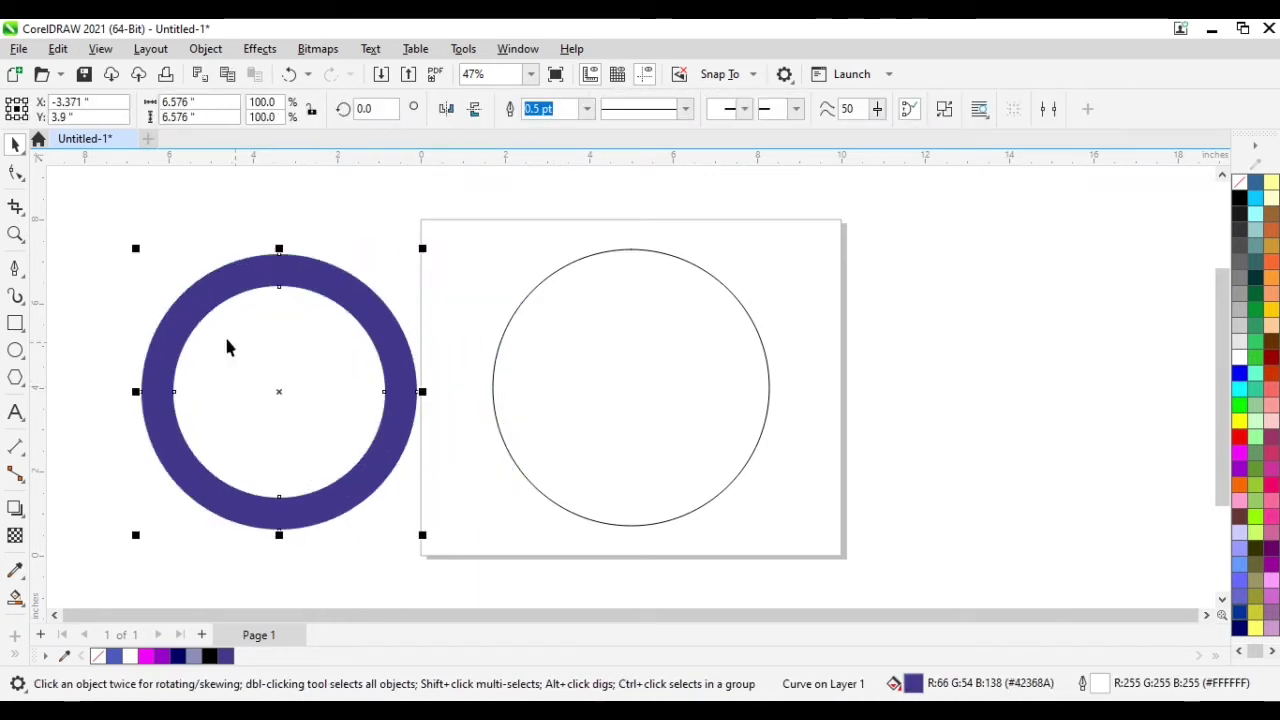
Remove the outline from the purple ring and deselect it.
right_click(1243, 187)
click(1207, 197)
click(595, 225)
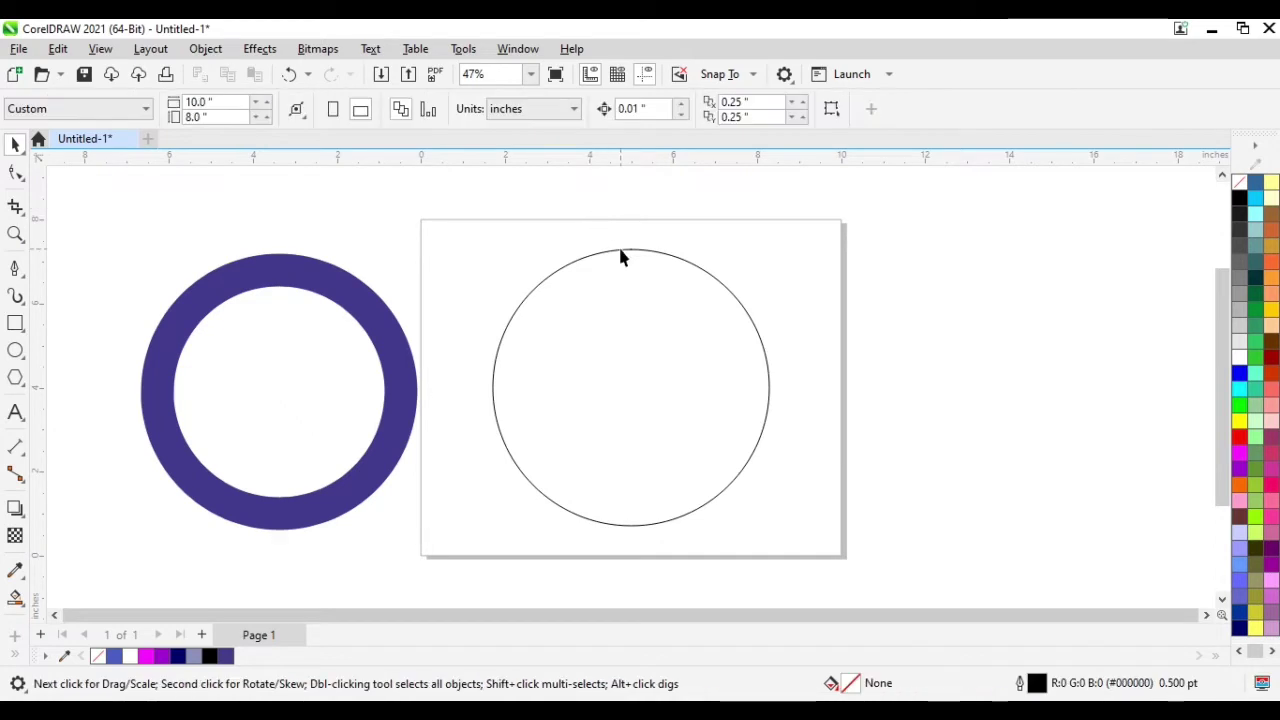
Shrink the remaining circle about its centre to about 5.19 inches and apply a drop shadow from its centre to its edge.
click(620, 251)
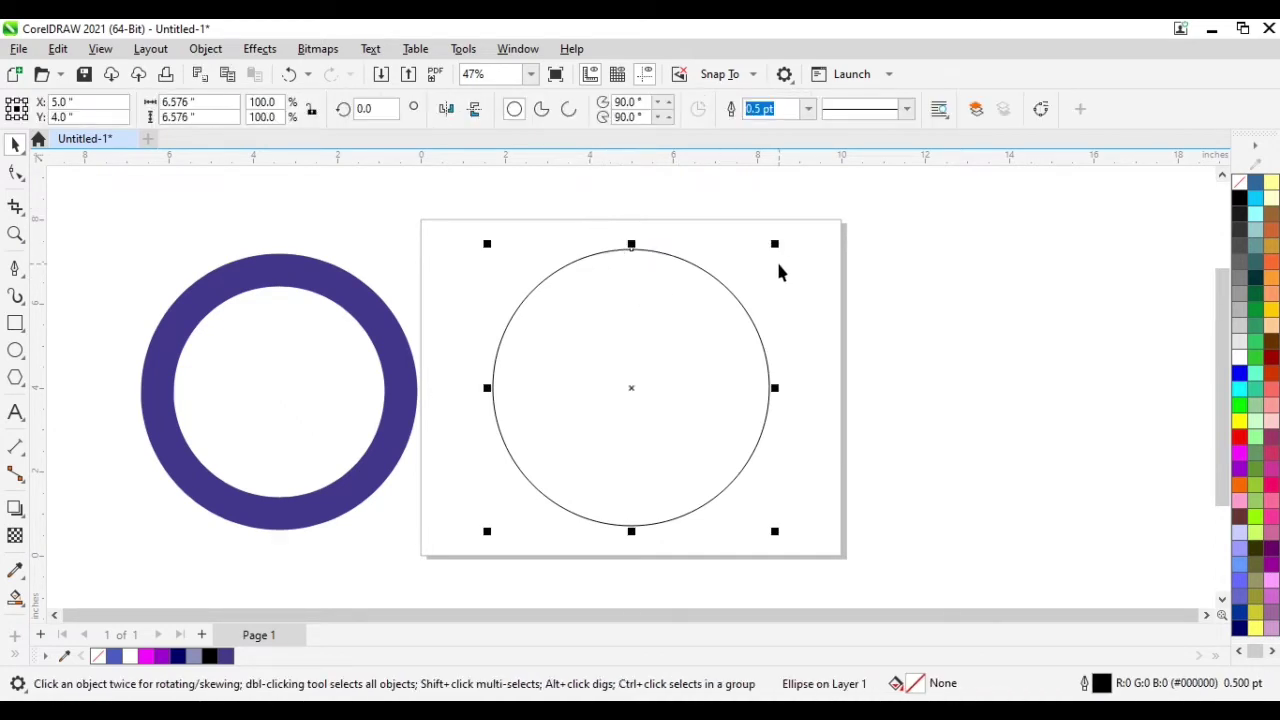
drag(774, 244, 748, 279)
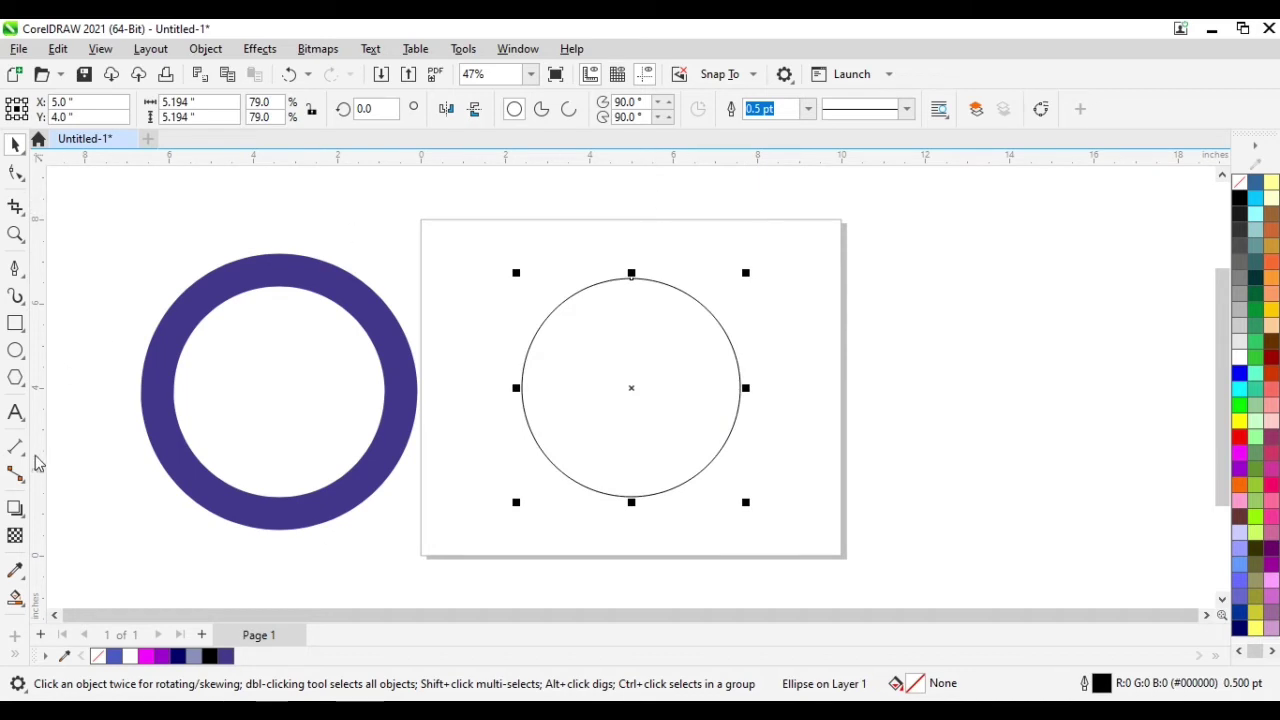
click(16, 508)
drag(628, 393, 740, 388)
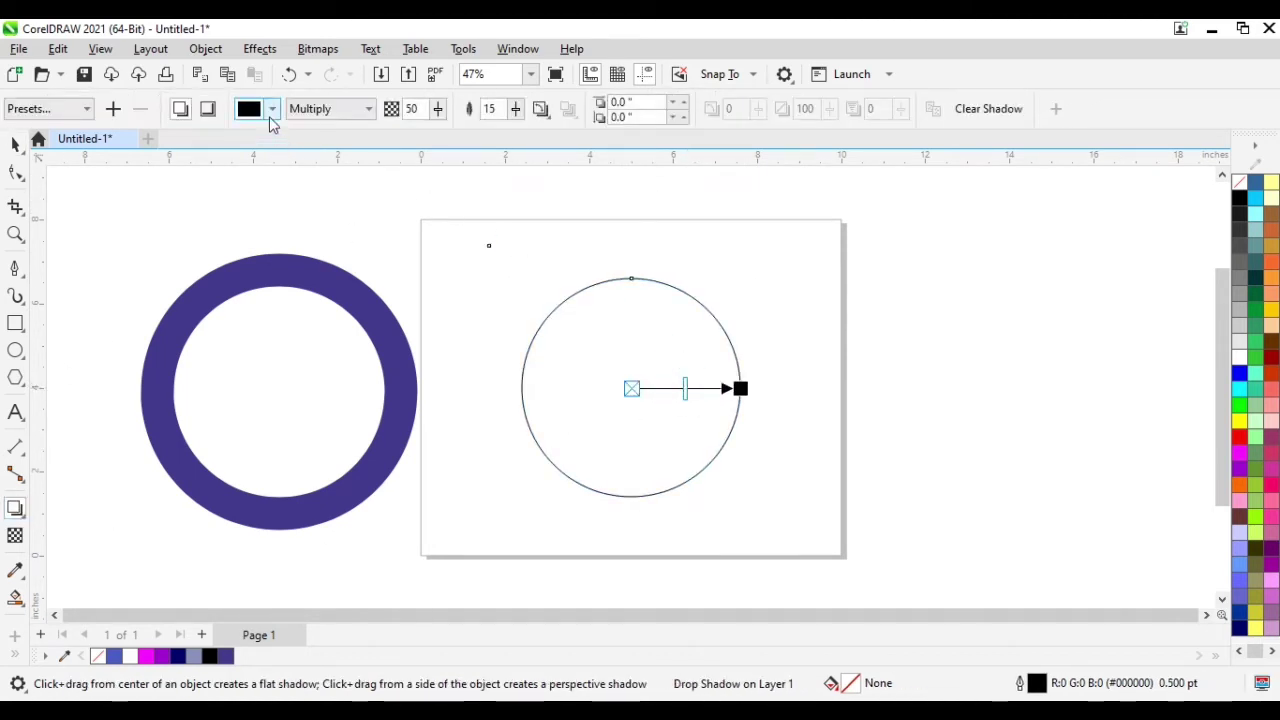
Give the circle's drop shadow the Baby Blue color, Normal merge mode and Outside feathering direction.
click(271, 110)
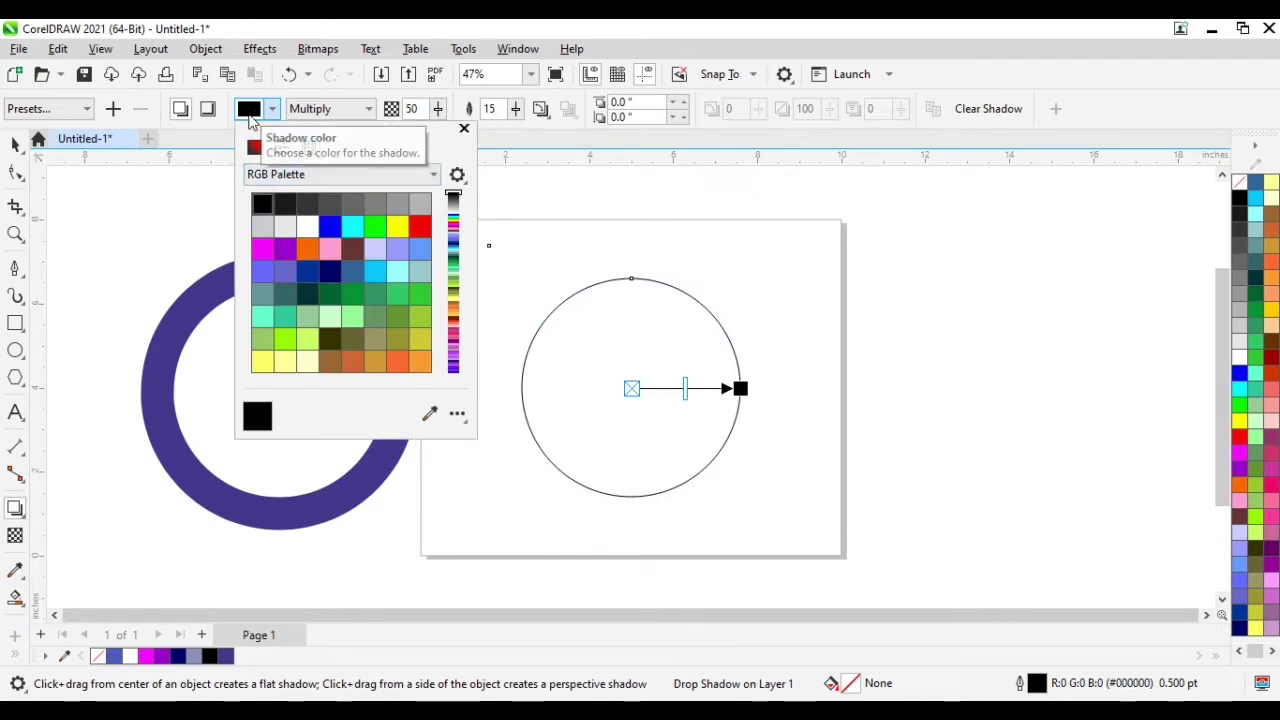
click(419, 252)
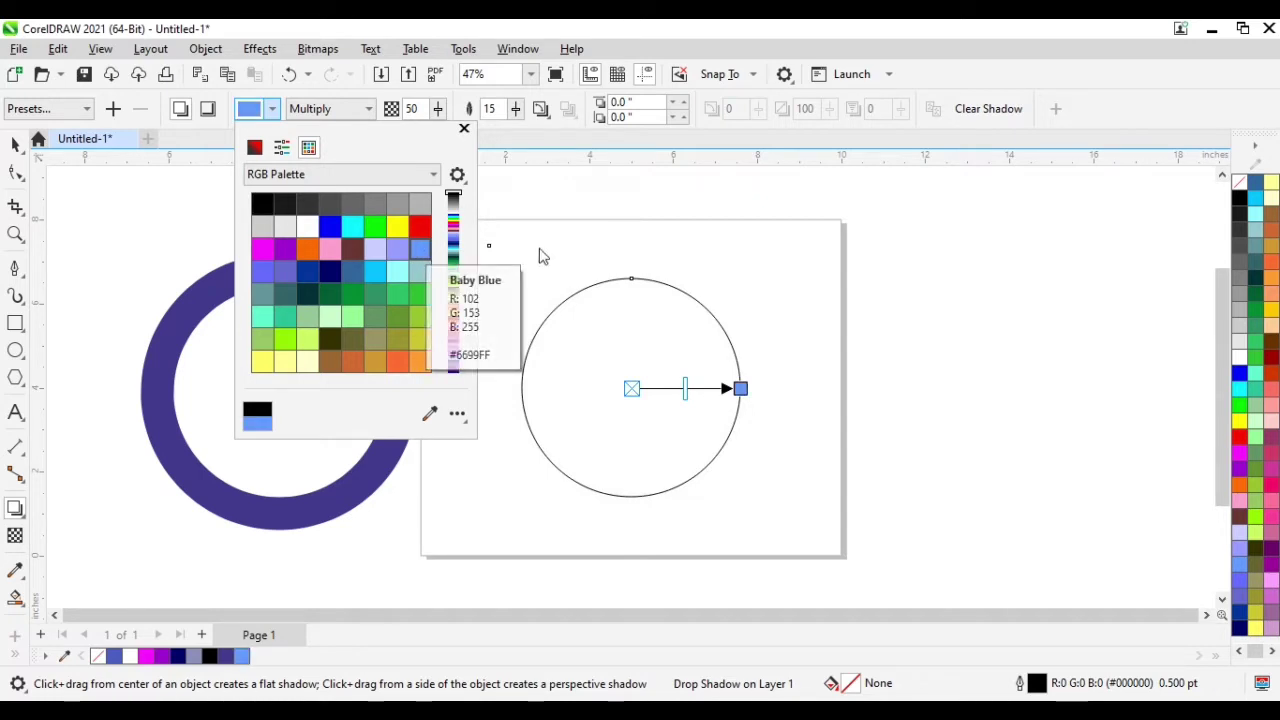
click(376, 109)
click(345, 126)
click(540, 109)
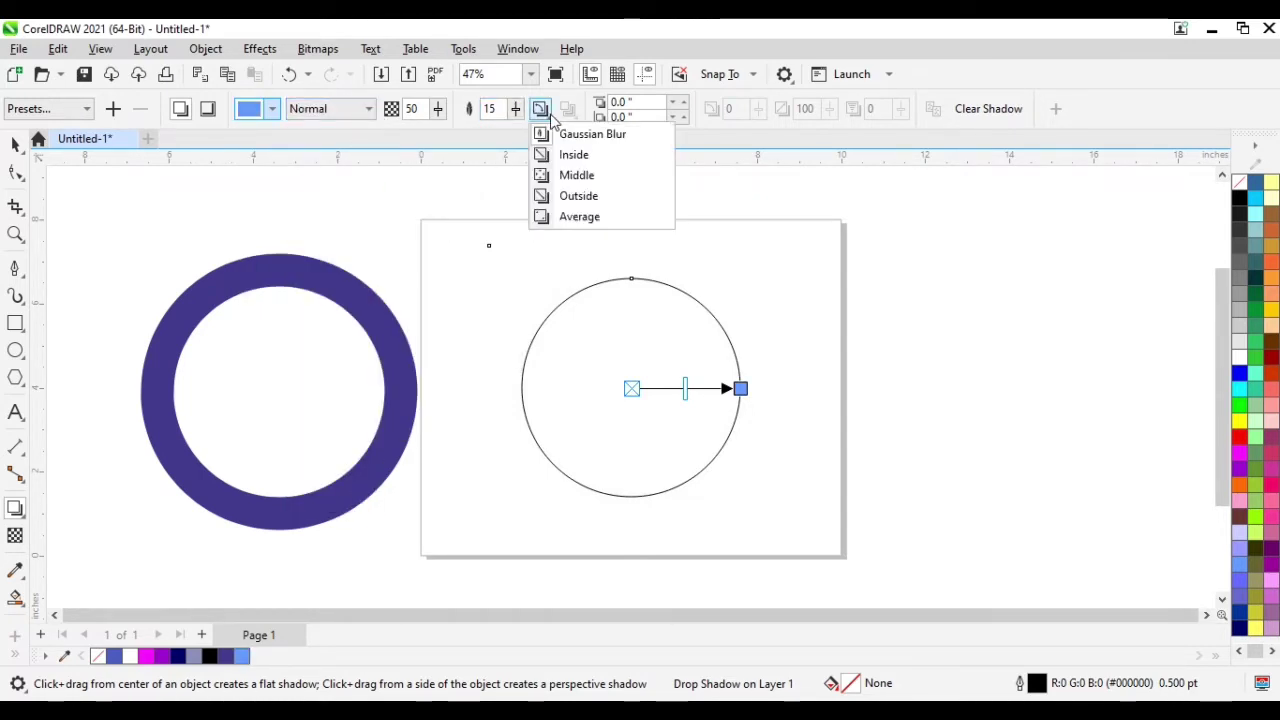
click(560, 198)
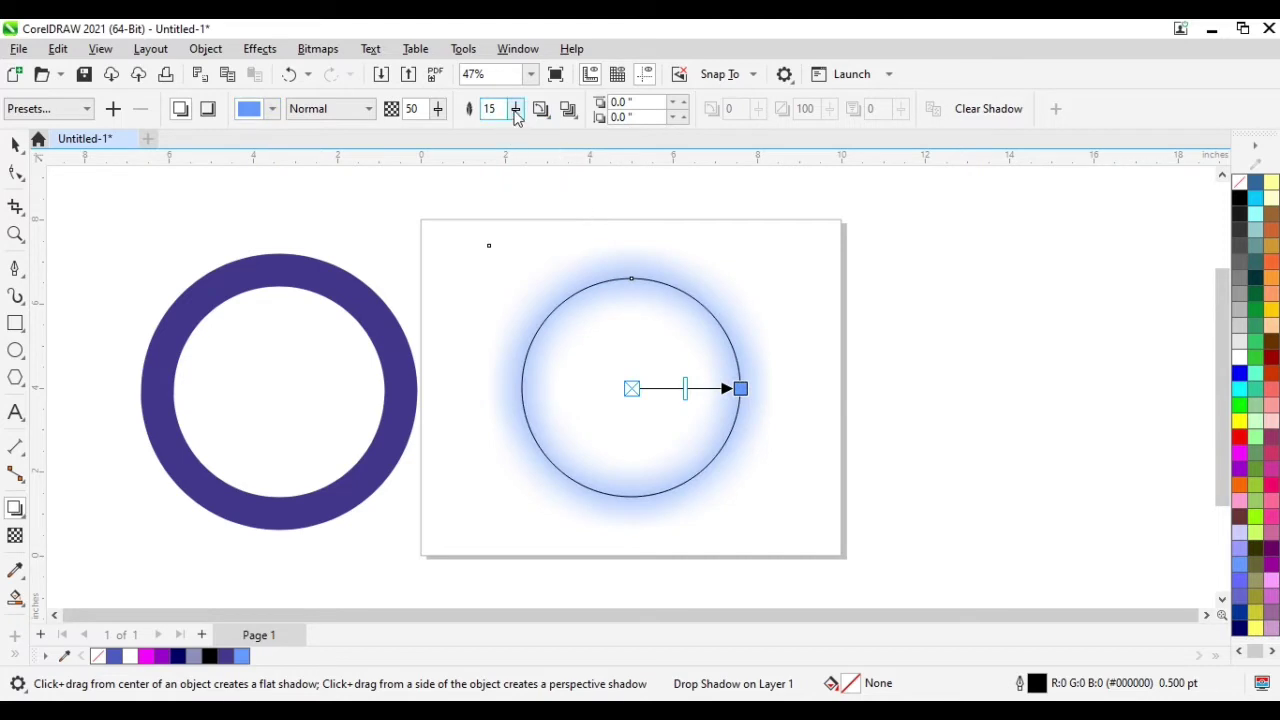
Set the drop shadow's feathering to 6 and its opacity to 100.
drag(500, 111, 370, 113)
text(6)
text(1)
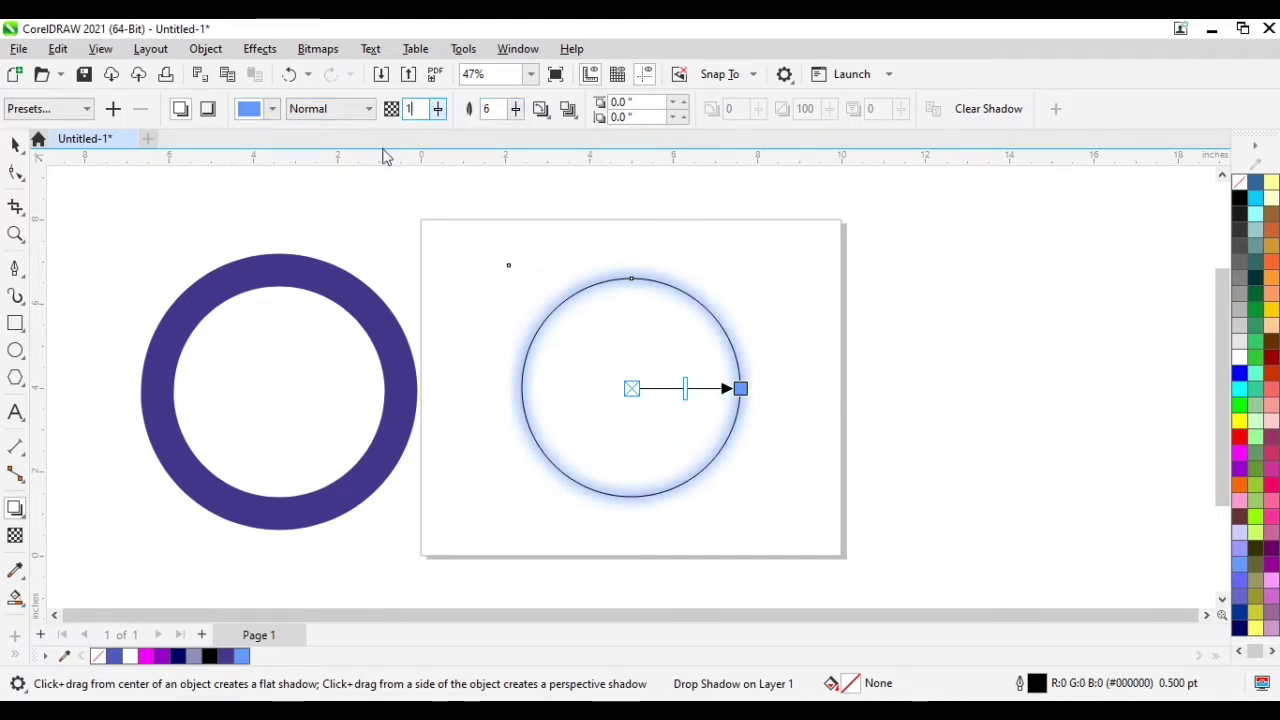
text(00)
click(474, 200)
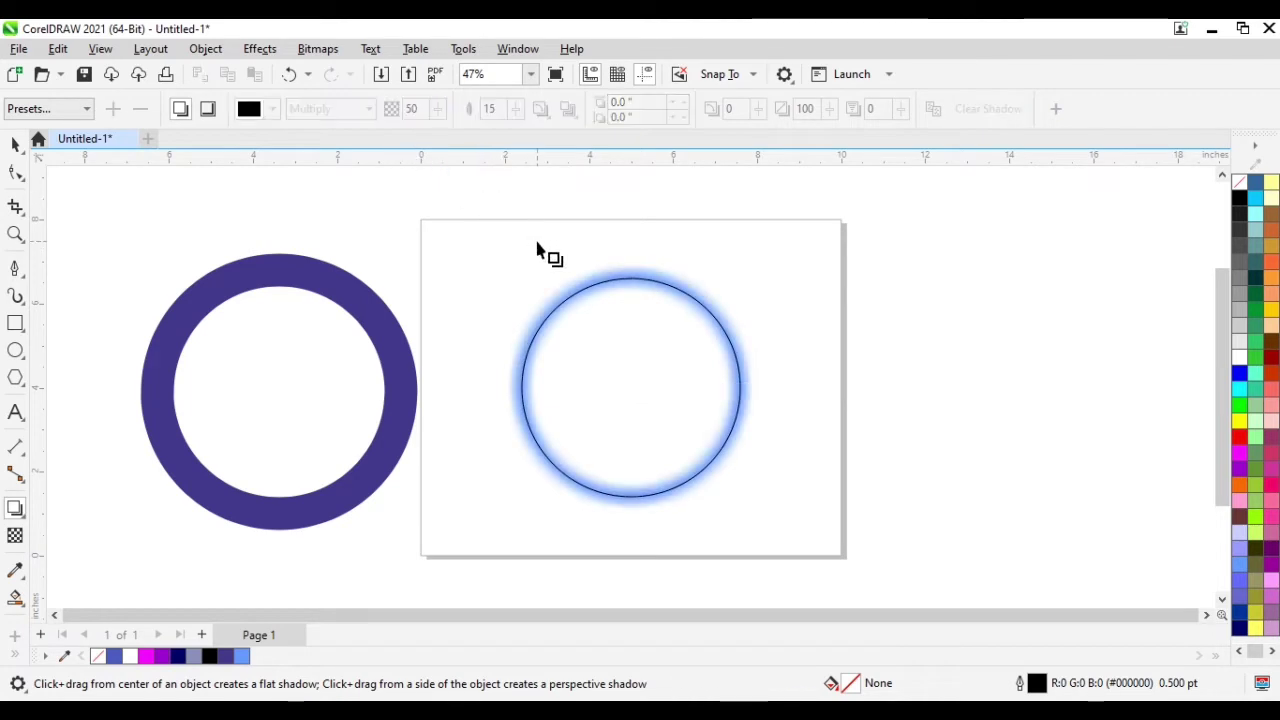
Break the drop shadow apart from the circle and delete the original outlined circle.
click(15, 143)
drag(766, 496, 766, 496)
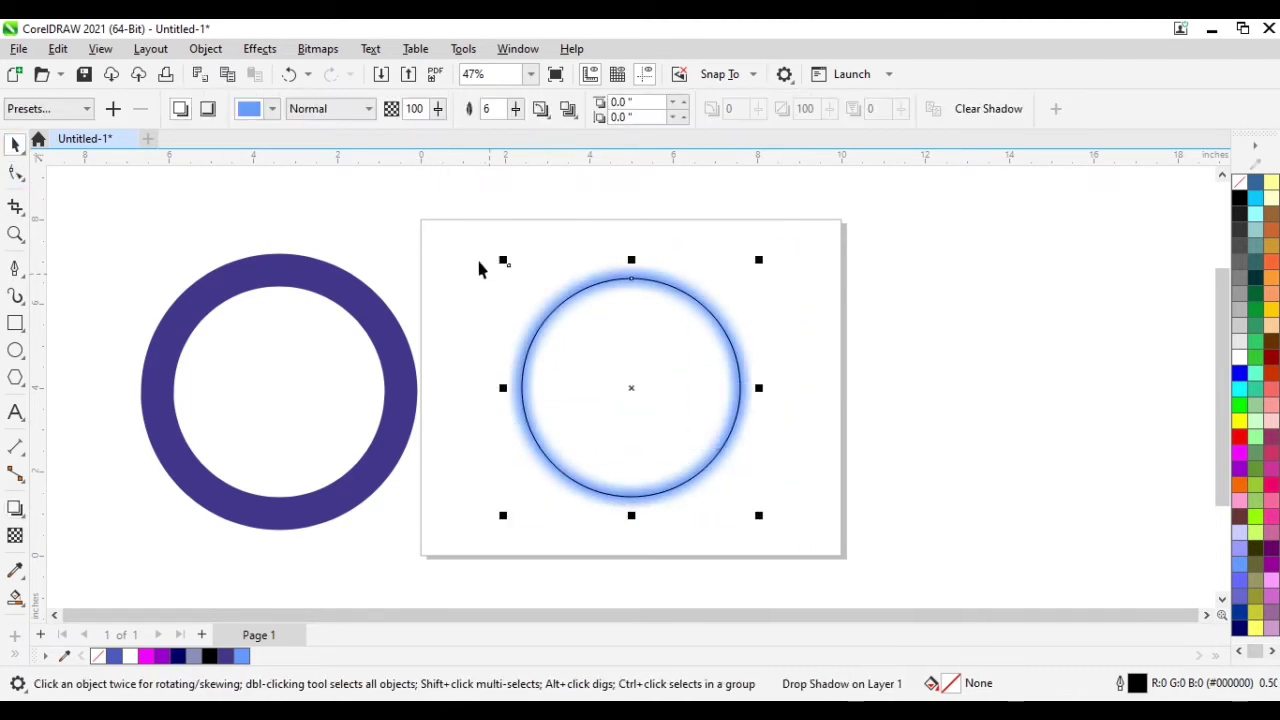
click(205, 48)
click(300, 442)
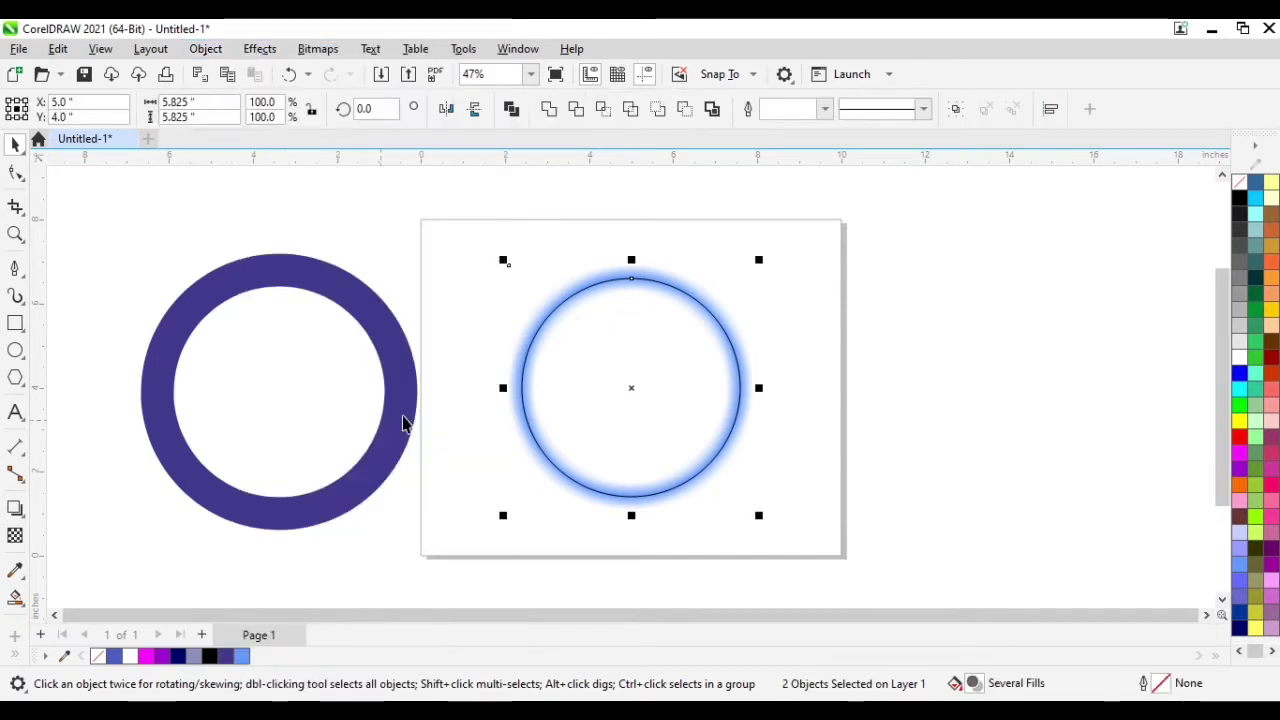
click(581, 313)
drag(602, 291, 858, 280)
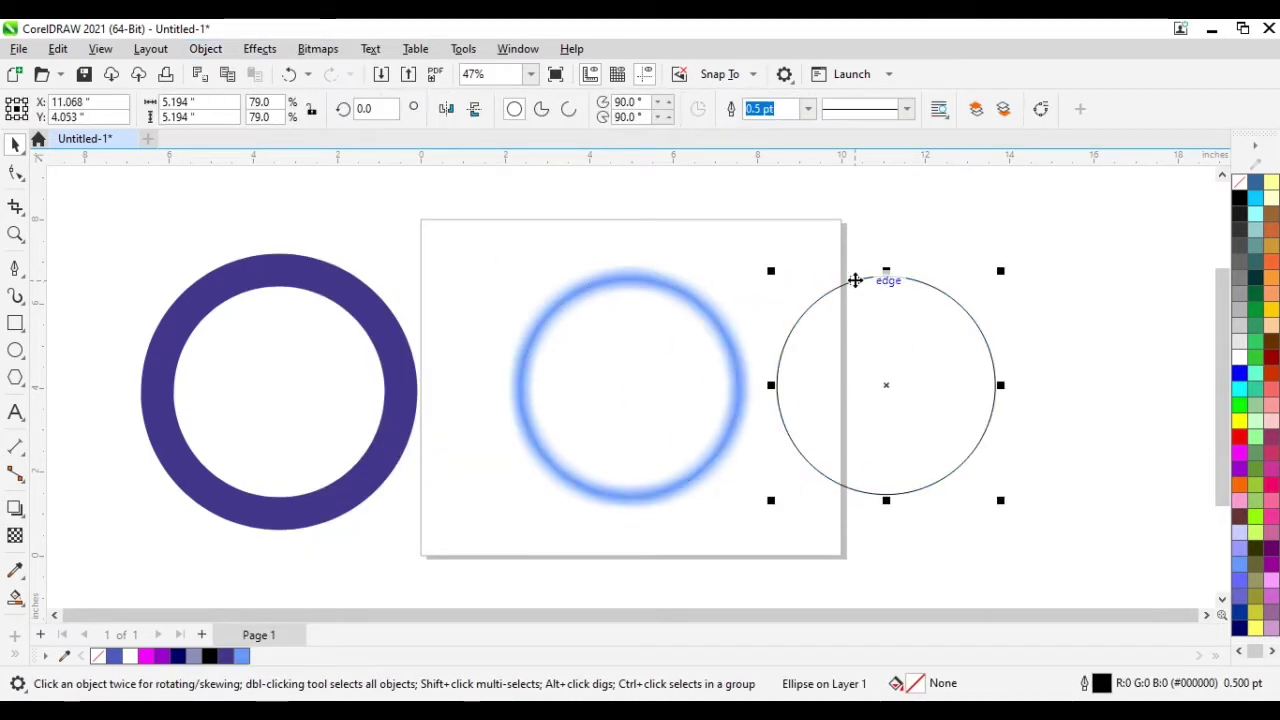
key(Delete)
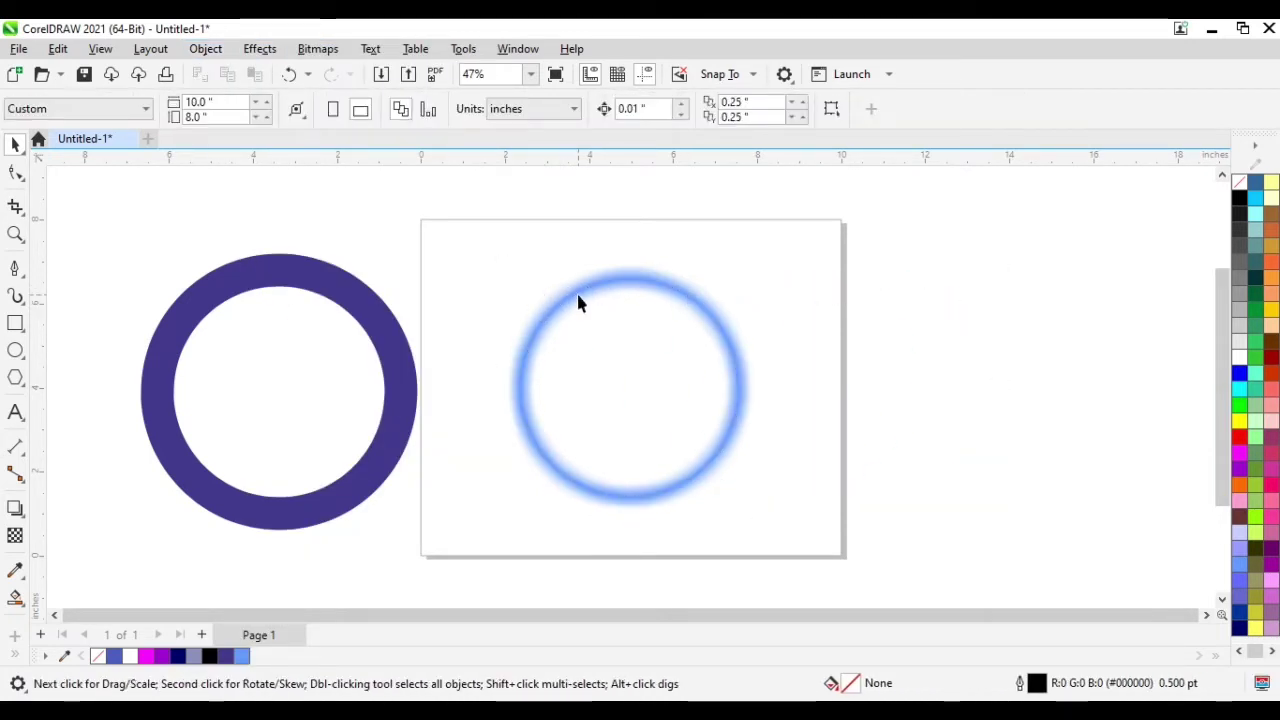
Move the blue glow ring so it overlaps the purple ring and bring it to the front.
drag(579, 303, 458, 303)
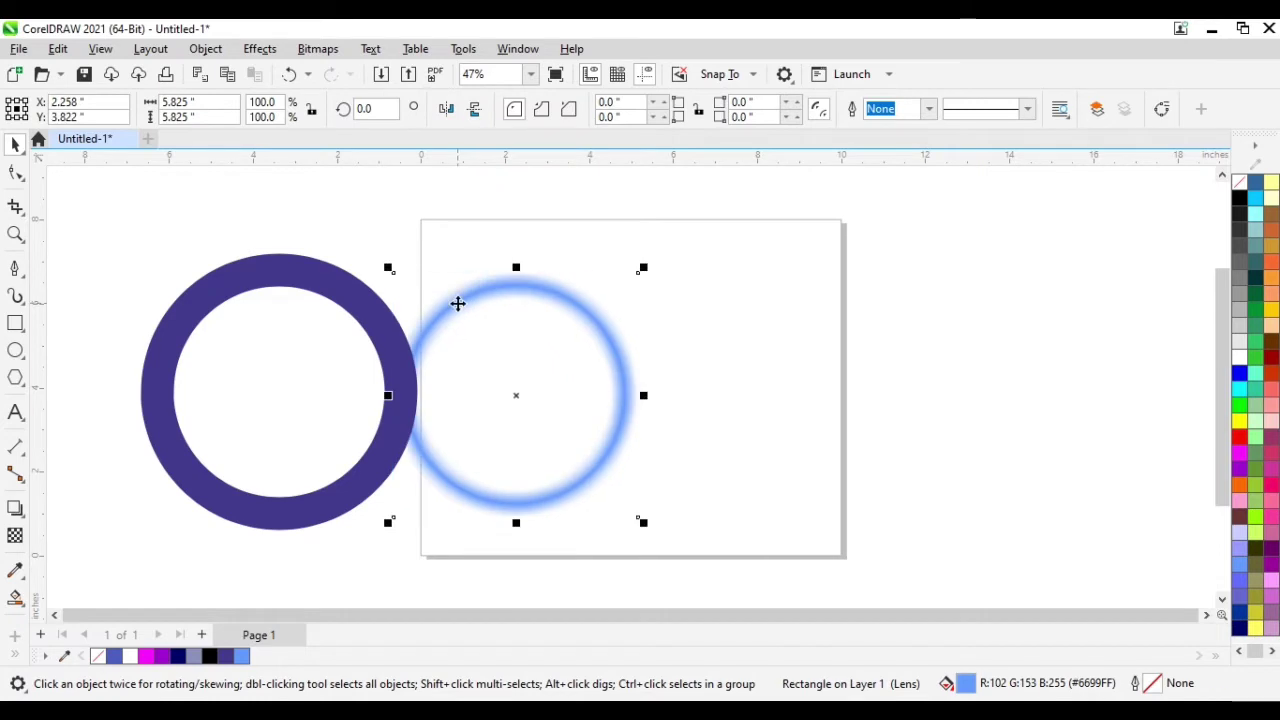
right_click(515, 395)
click(779, 304)
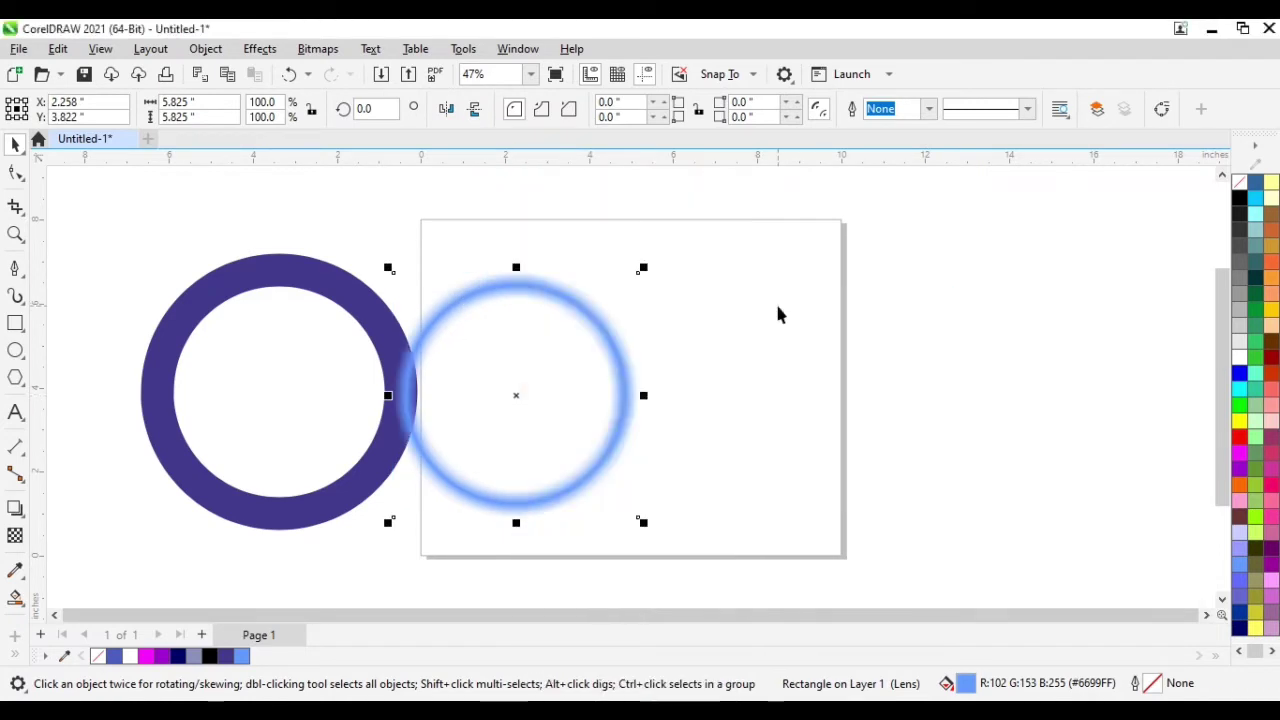
click(778, 314)
click(471, 294)
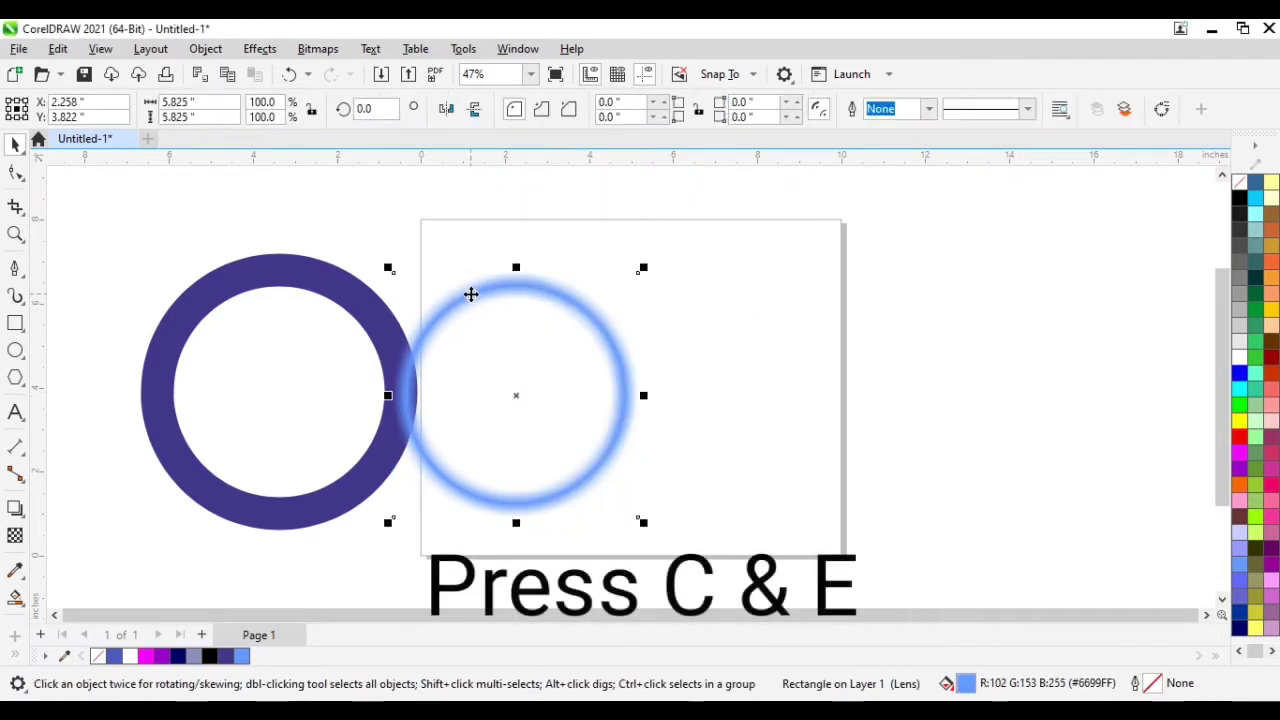
Align the centres of the blue glow and the purple ring horizontally and vertically.
drag(126, 209, 691, 537)
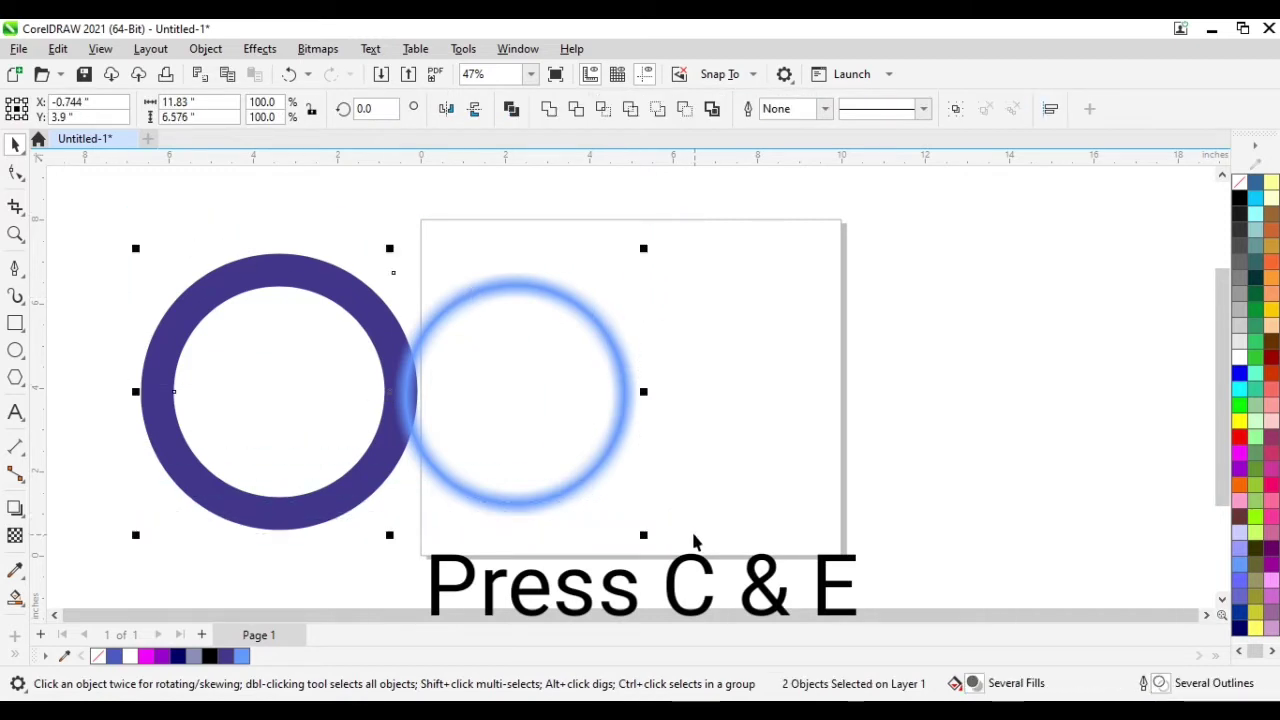
key(c)
key(e)
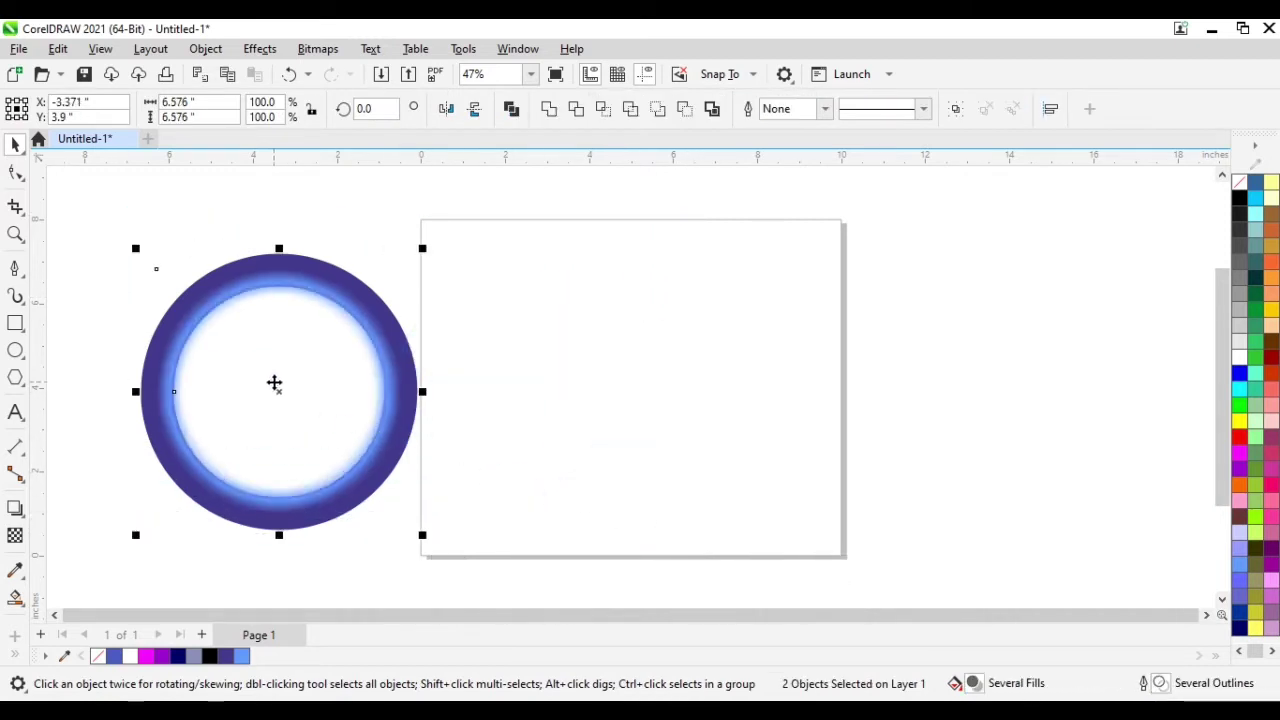
Enlarge the blue glow about its centre to about 6.49 inches so it runs along the middle of the purple ring.
click(382, 348)
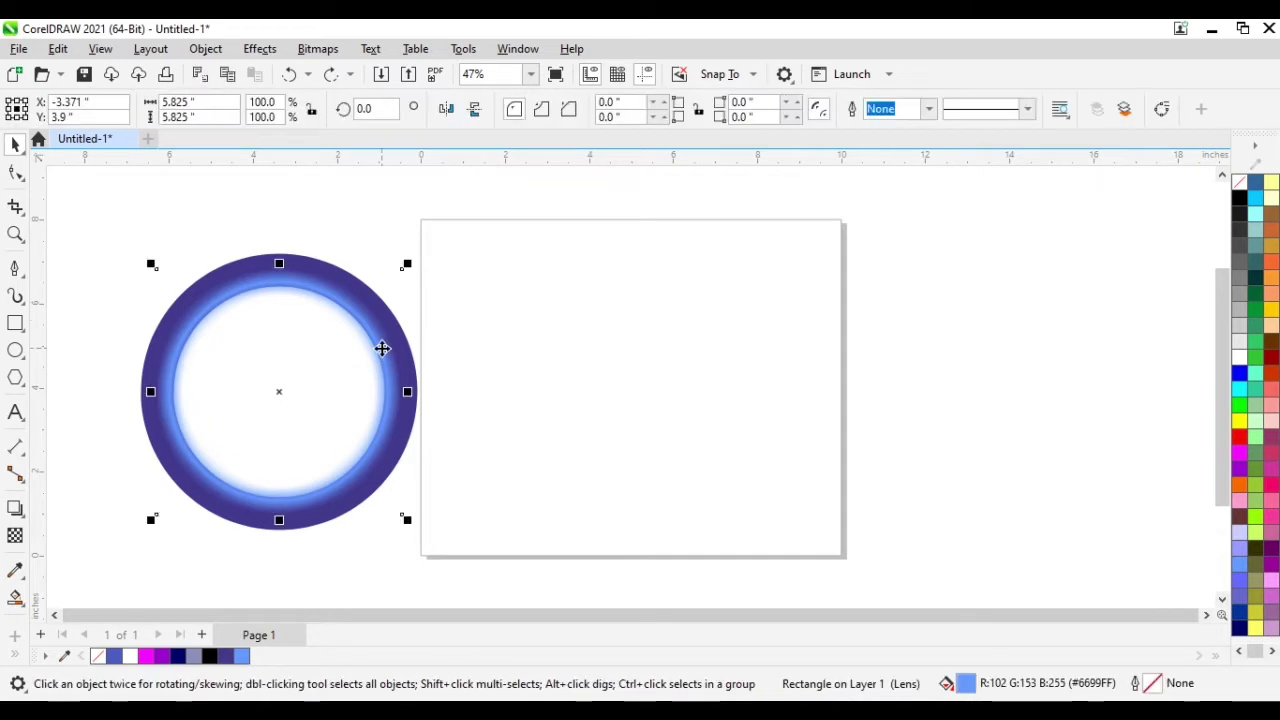
drag(406, 265, 426, 256)
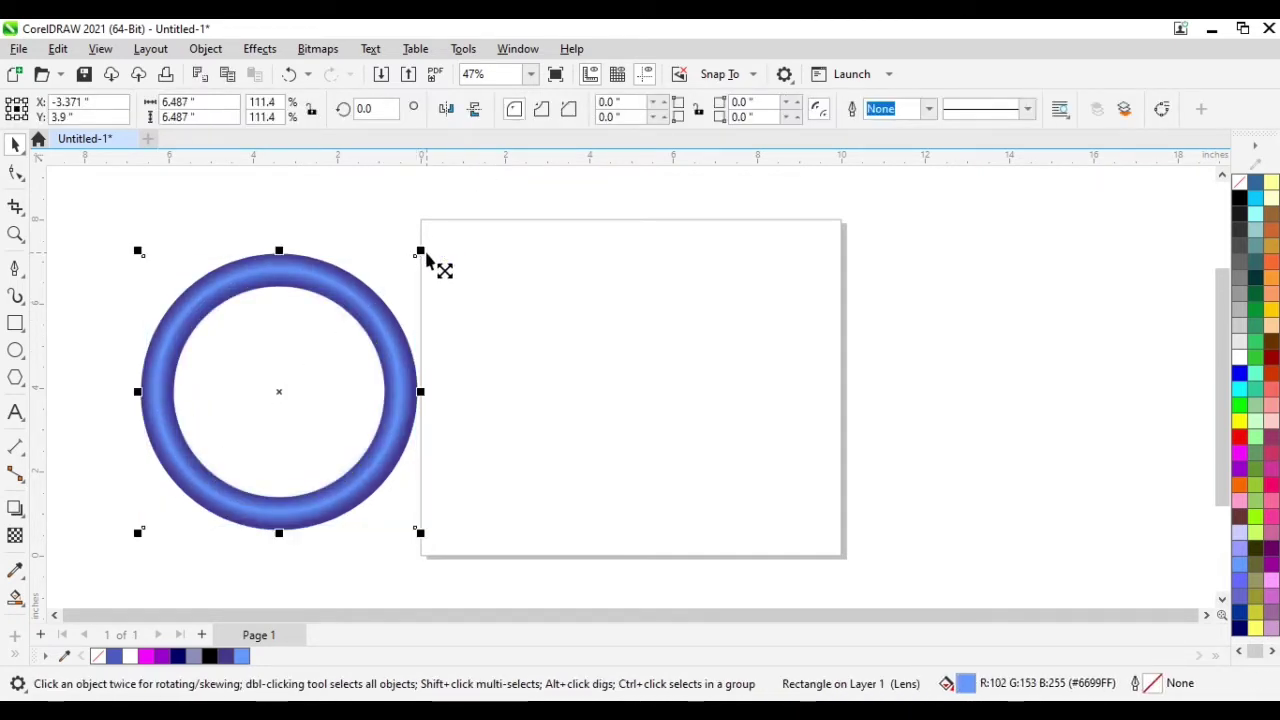
click(148, 215)
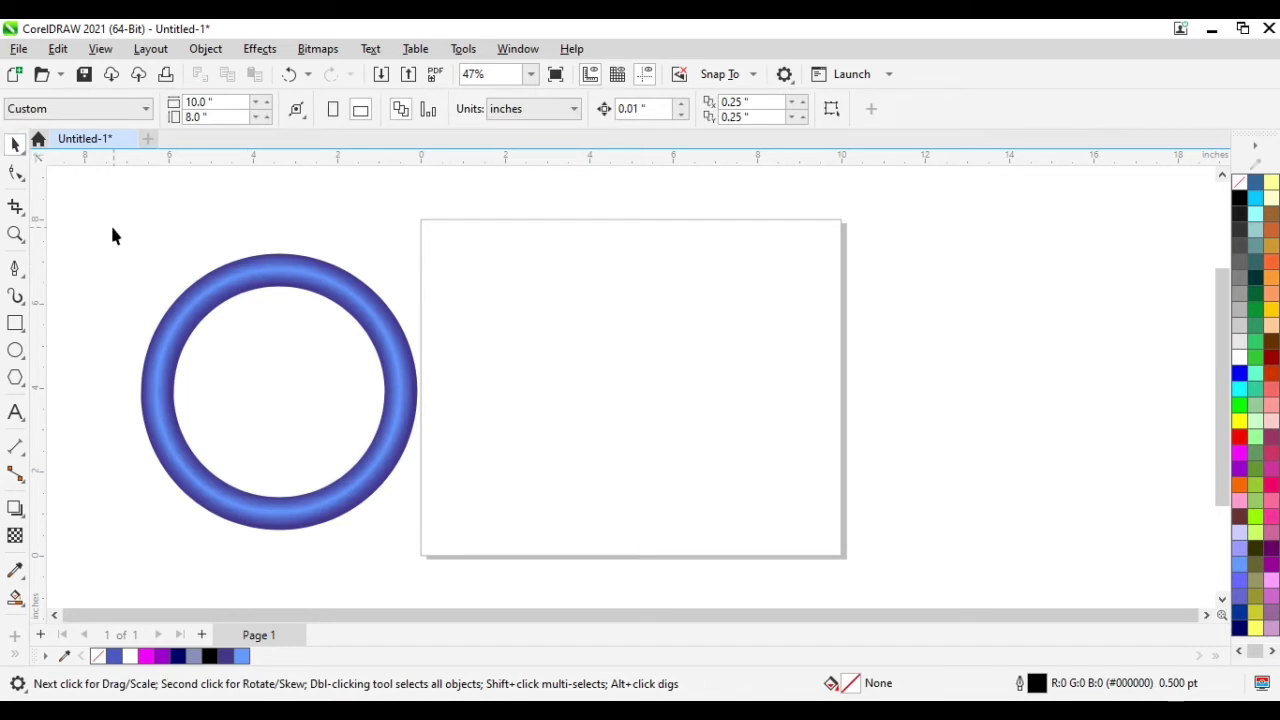
Move the purple ring and its glow together onto the middle of the page.
drag(502, 558, 502, 557)
drag(280, 389, 637, 390)
click(865, 415)
Scale the ring and its glow together about their centre to about 6.09 inches.
scroll(727, 474, up, 3)
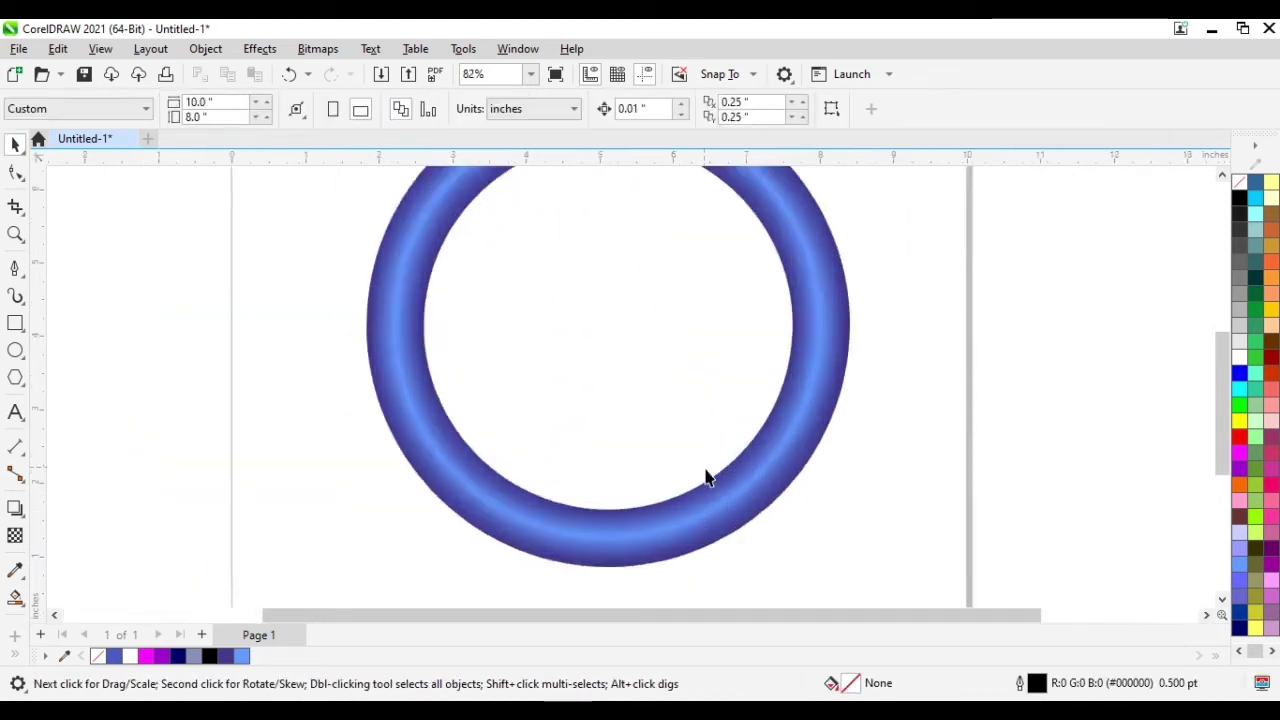
scroll(727, 474, down, 3)
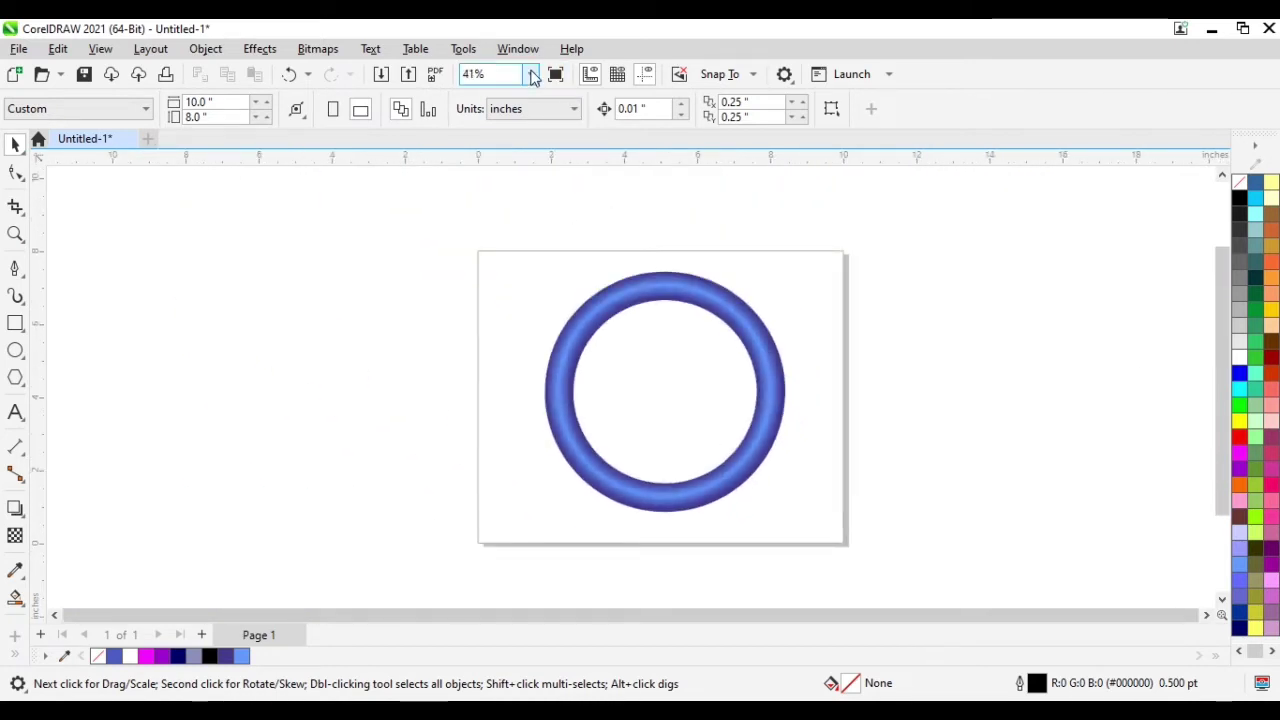
click(530, 74)
click(509, 122)
click(675, 284)
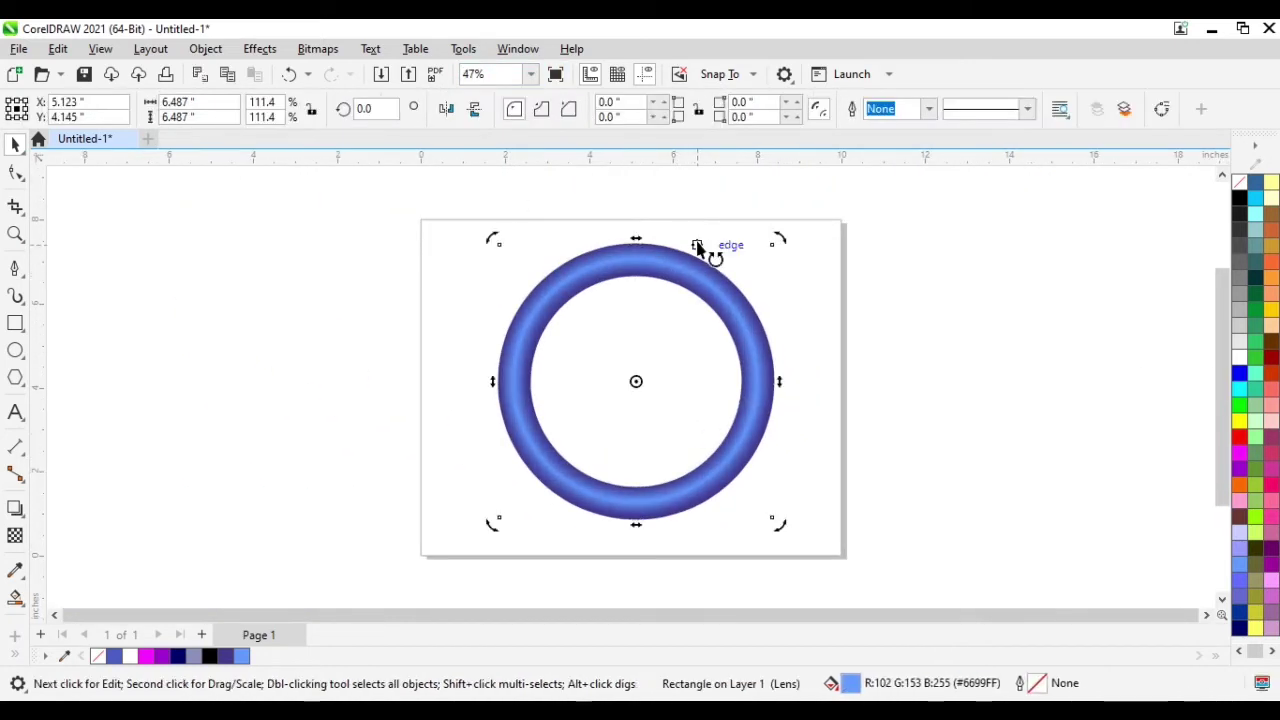
click(573, 215)
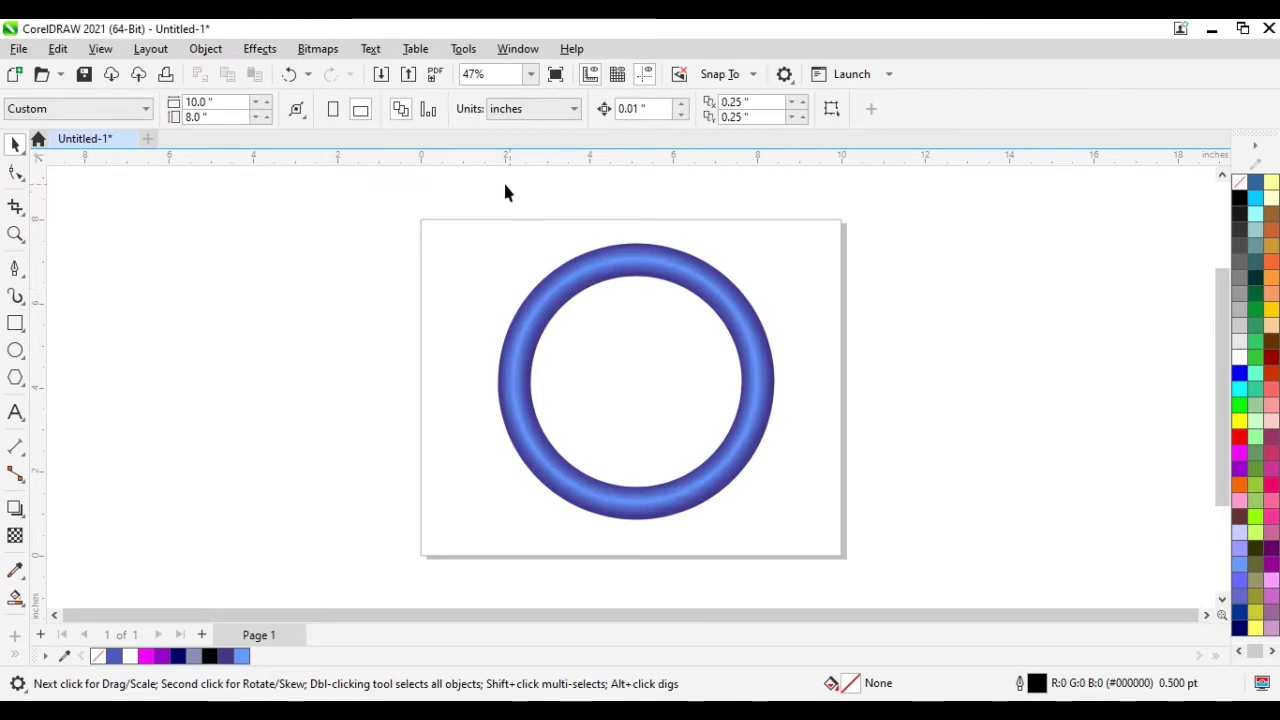
drag(420, 240, 792, 532)
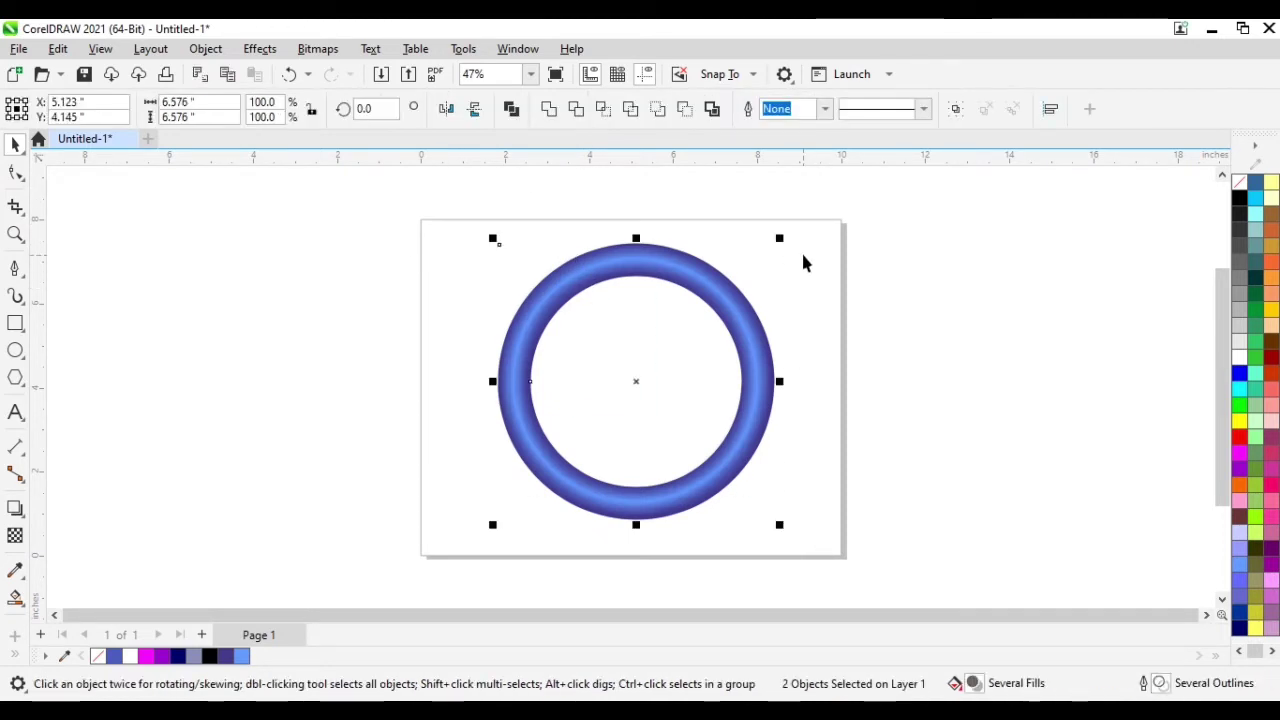
drag(780, 243, 770, 253)
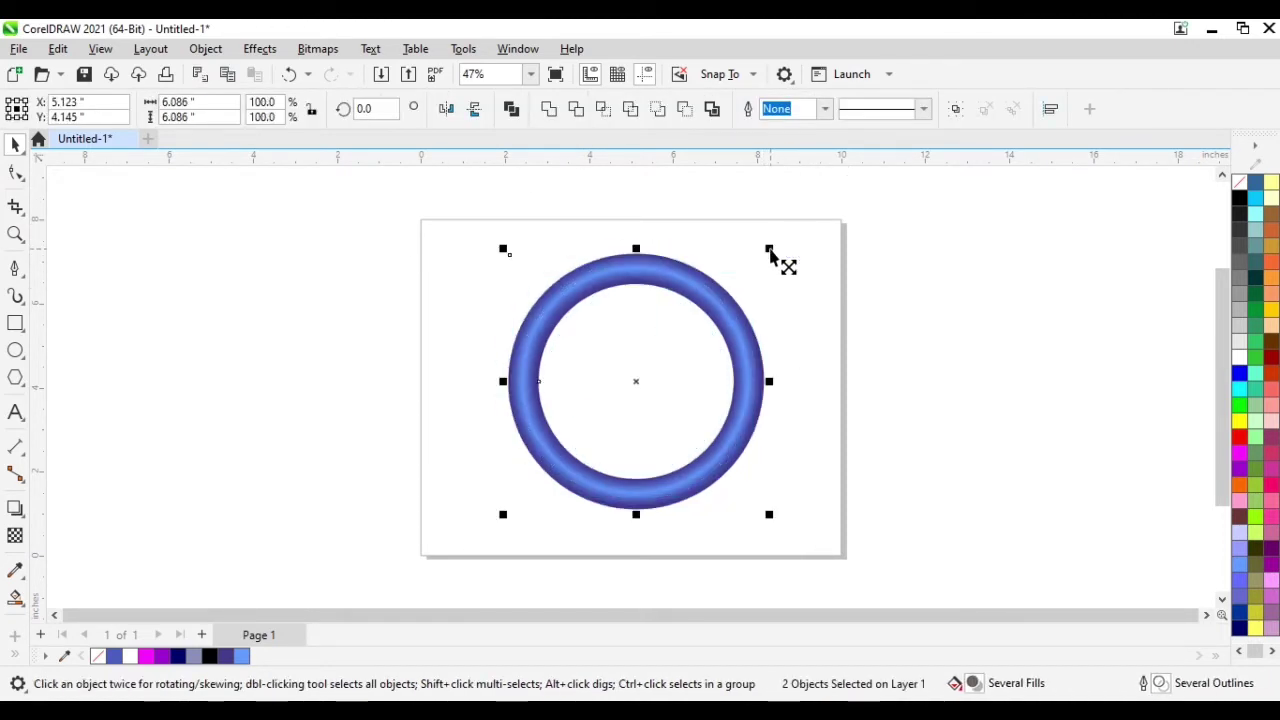
Centre the ring and its glow on the page at X 5.0 and Y 4.0 inches, leaving nothing selected.
drag(738, 316, 732, 322)
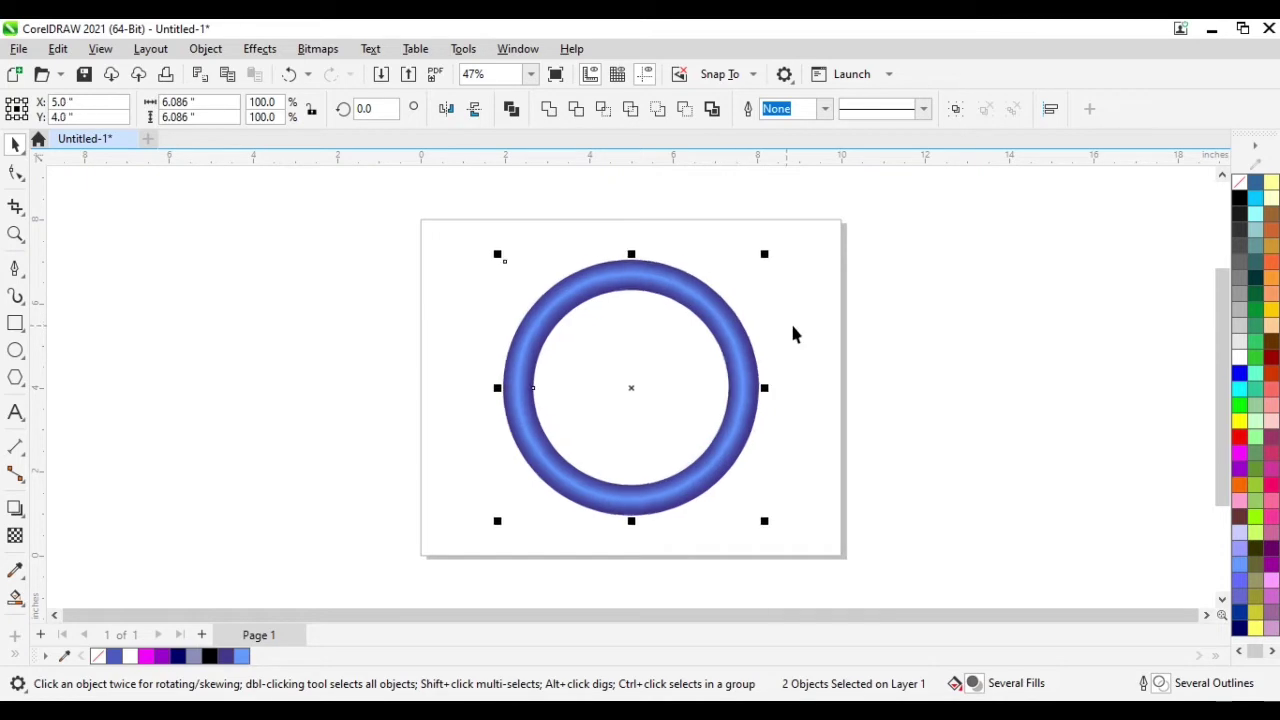
click(760, 343)
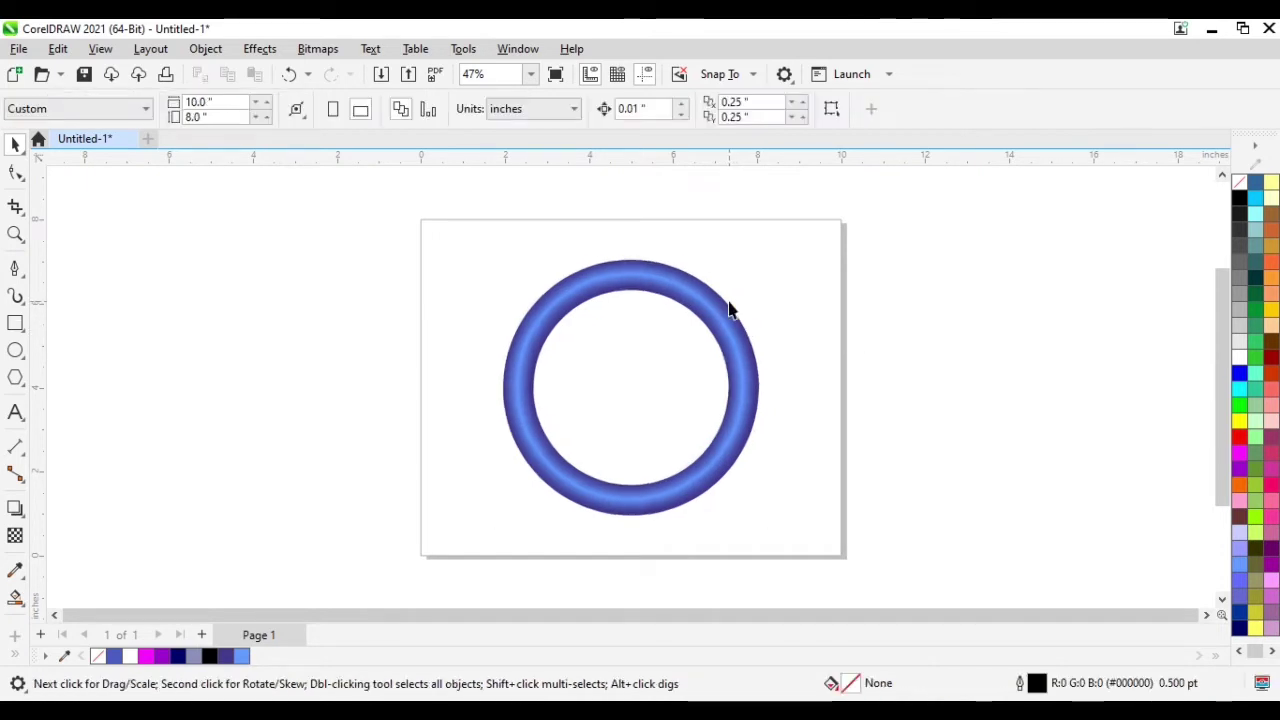
Draw a closed two-node Pen shape about 1.63 by 2.39 inches from the ring's upper-right inner edge to a point above the ring.
click(16, 270)
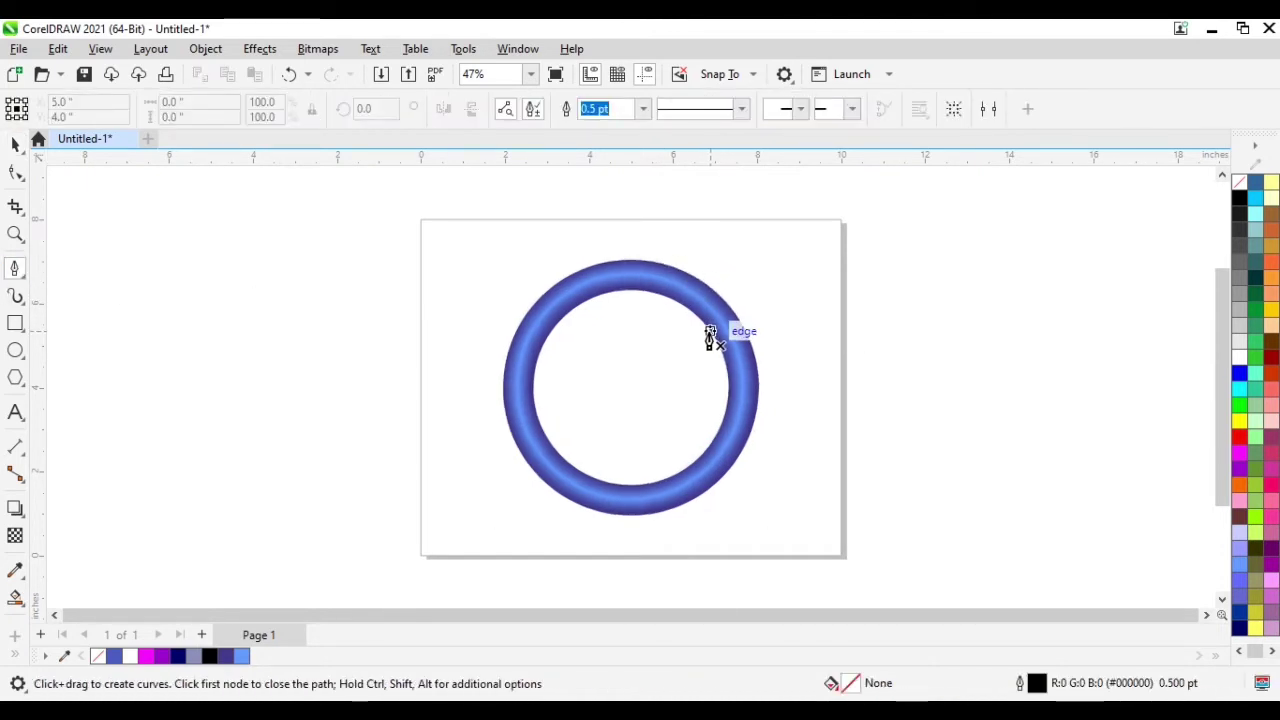
click(711, 331)
scroll(710, 337, up, 3)
scroll(710, 337, down, 3)
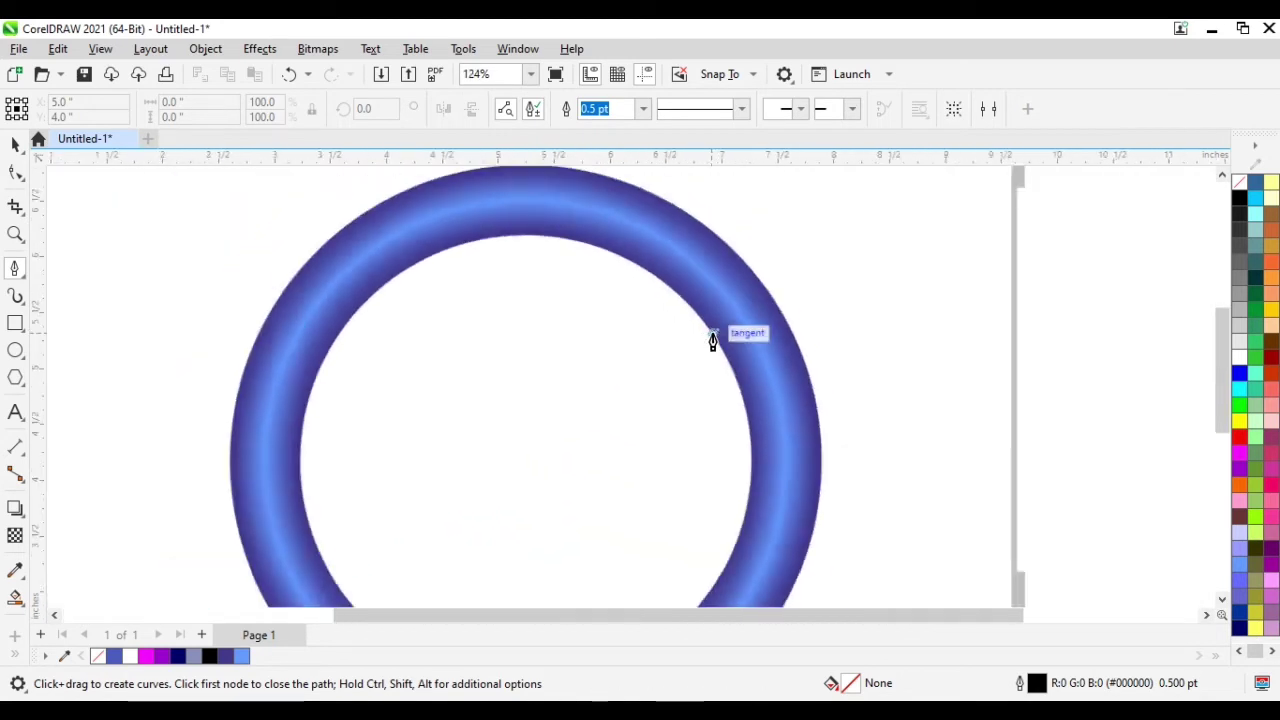
scroll(629, 222, down, 1)
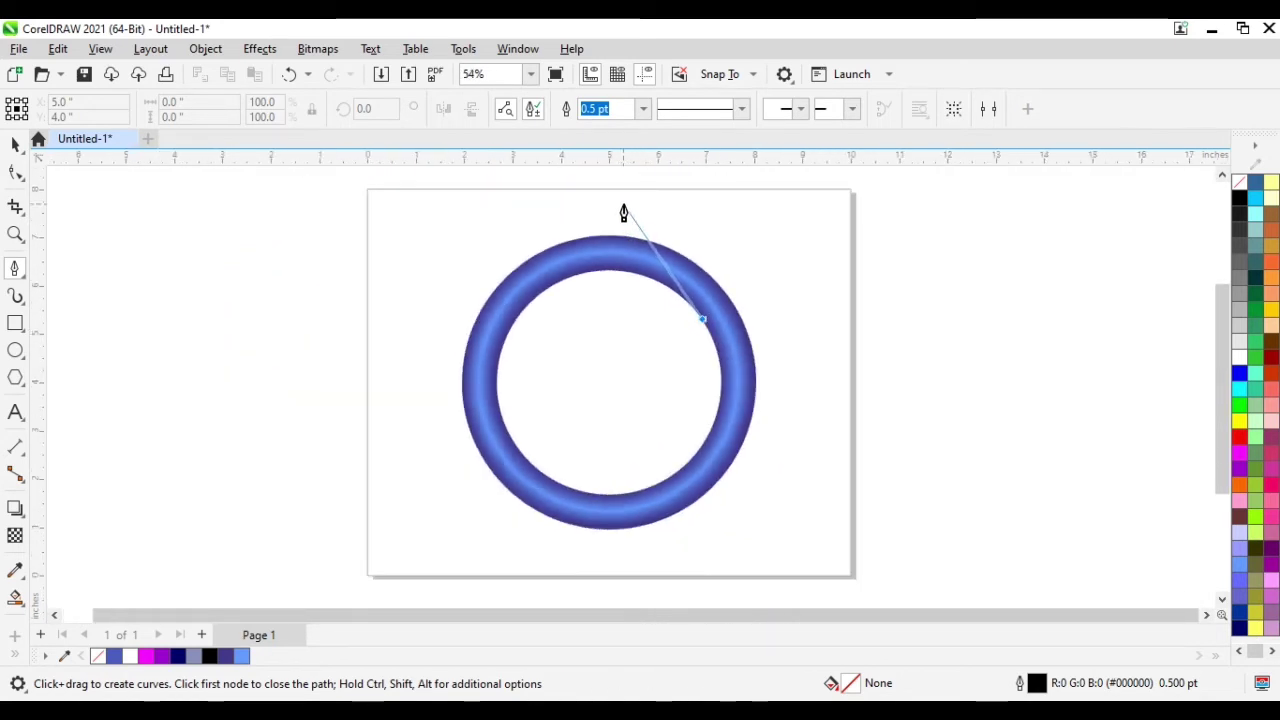
click(623, 213)
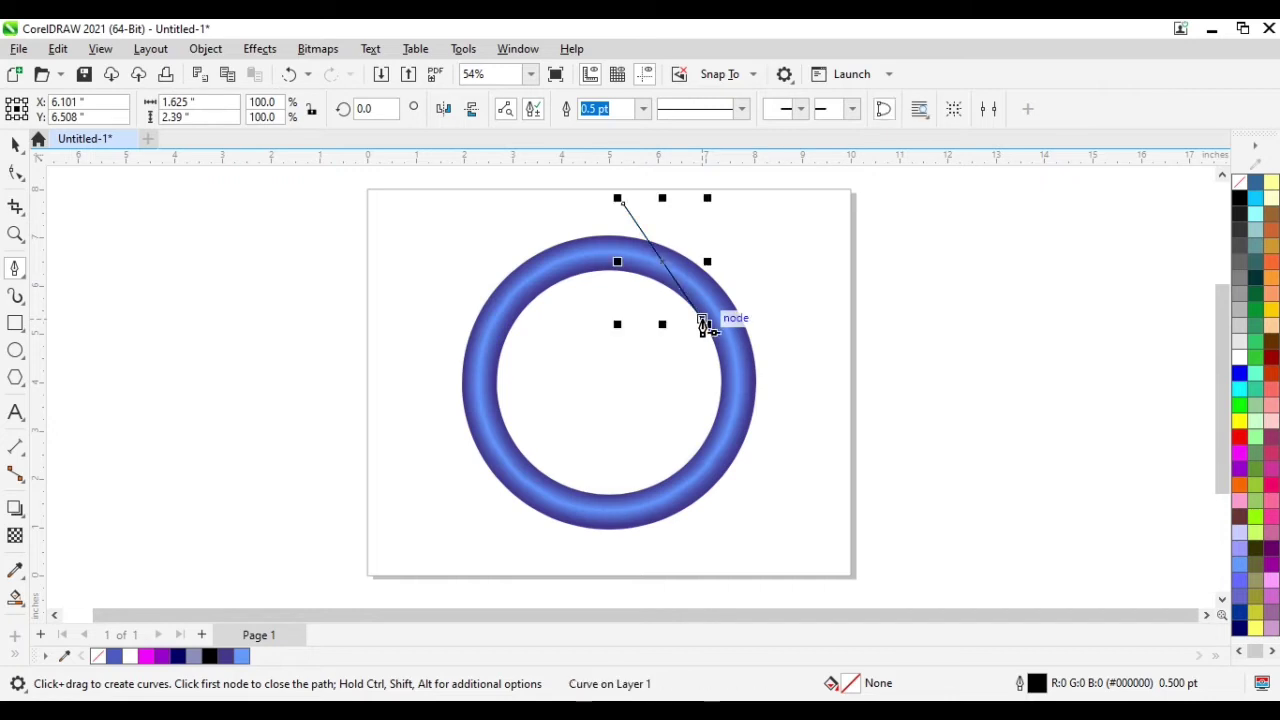
Convert both straight sides of the two-node shape to curves and bend them into a narrow S-shaped sliver.
click(15, 172)
click(623, 205)
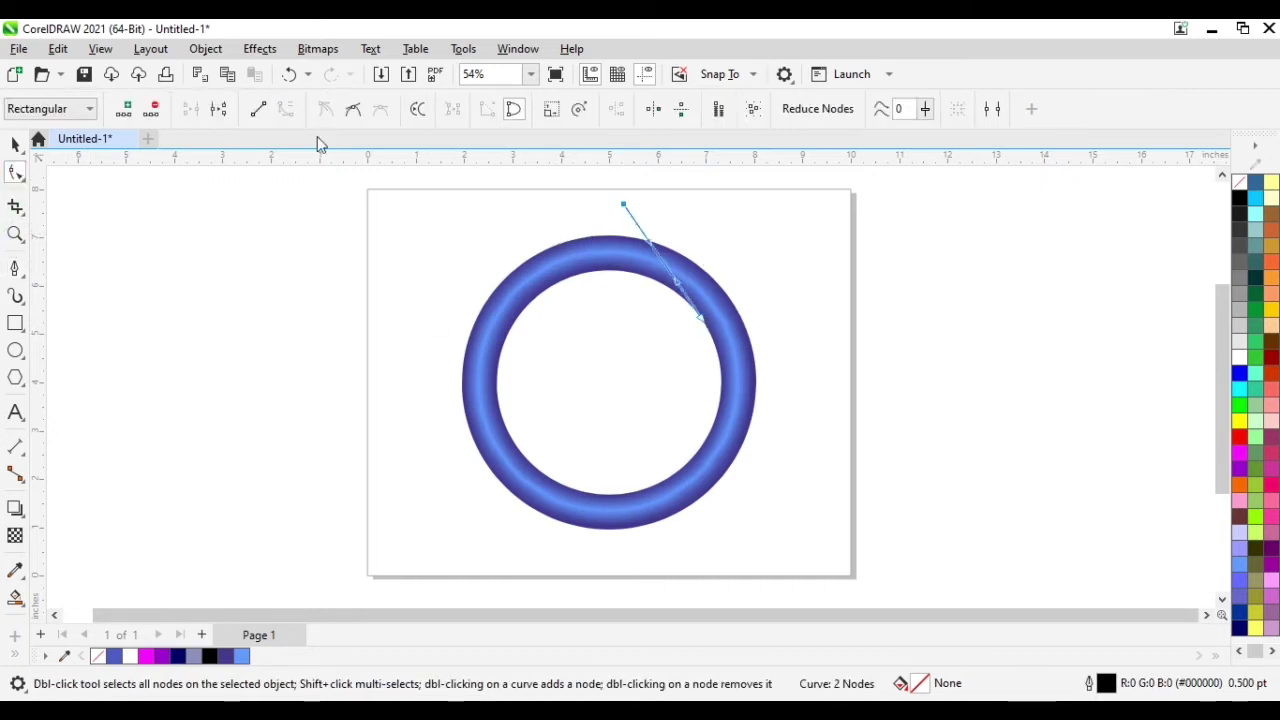
click(701, 322)
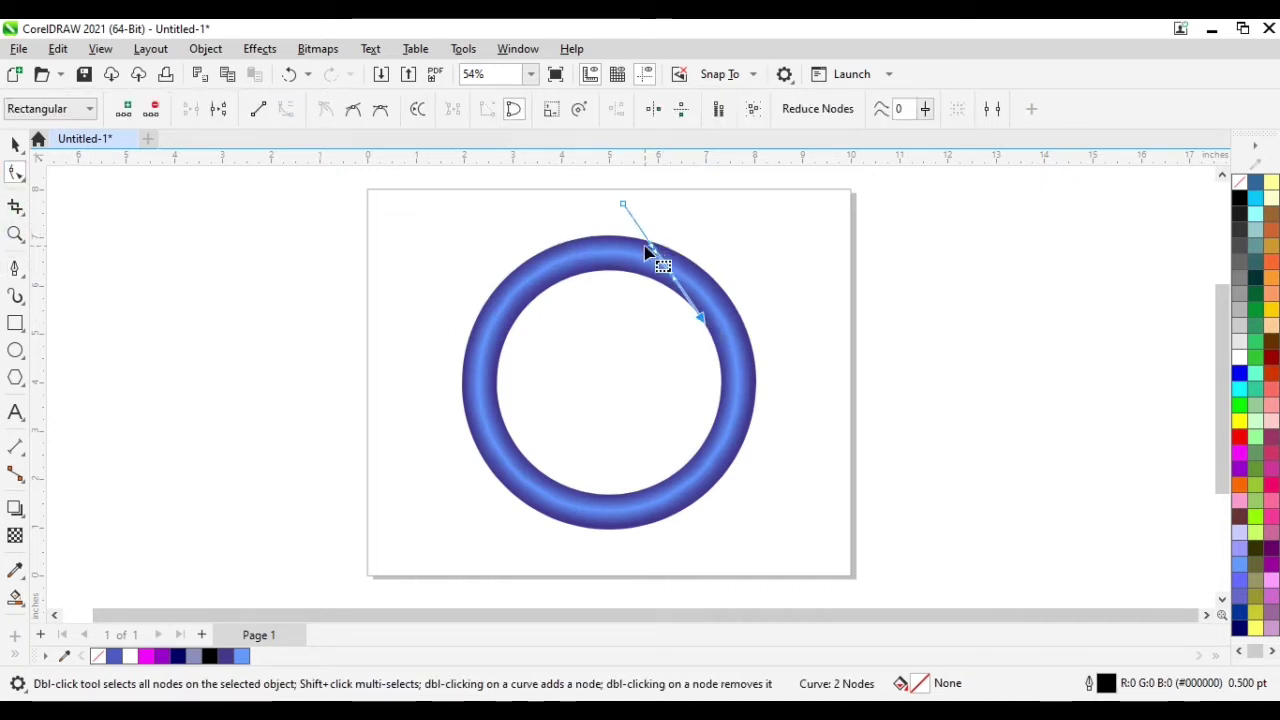
mouse_move(654, 251)
mouse_down()
mouse_move(668, 242)
mouse_move(642, 246)
mouse_up()
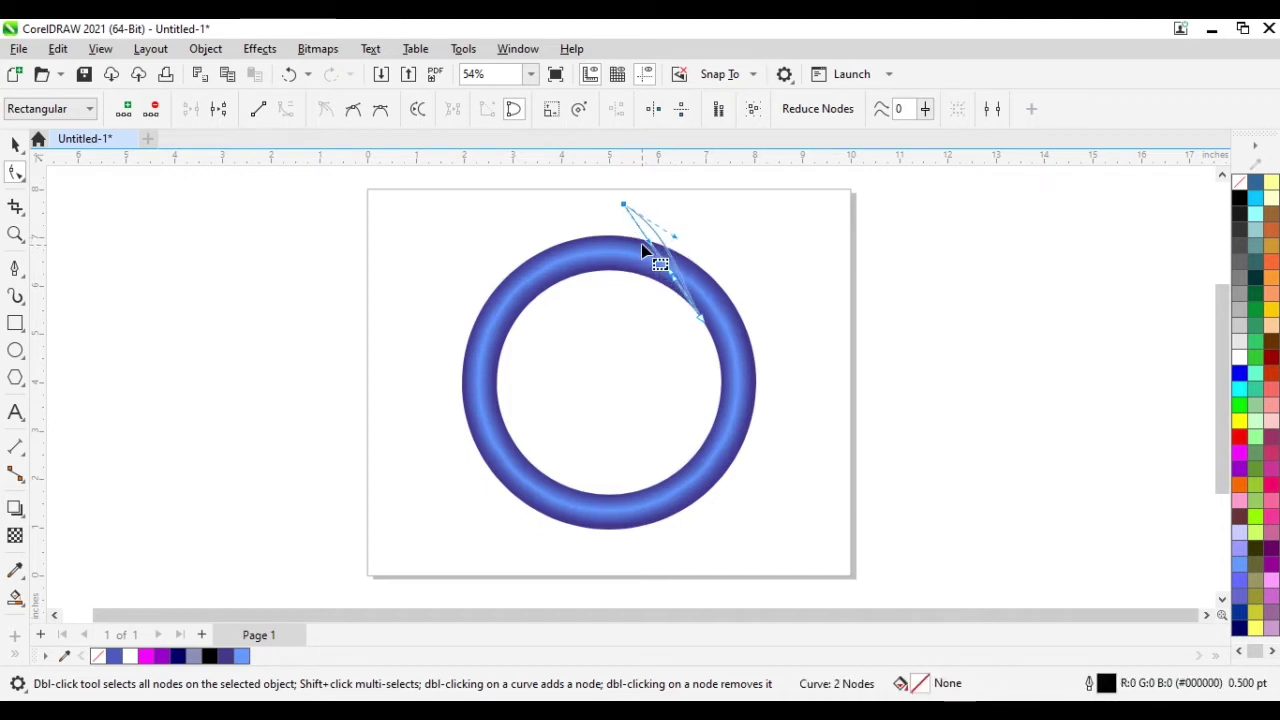
drag(679, 288, 654, 338)
mouse_move(668, 246)
mouse_down()
mouse_move(677, 214)
mouse_move(674, 246)
mouse_move(686, 251)
mouse_up()
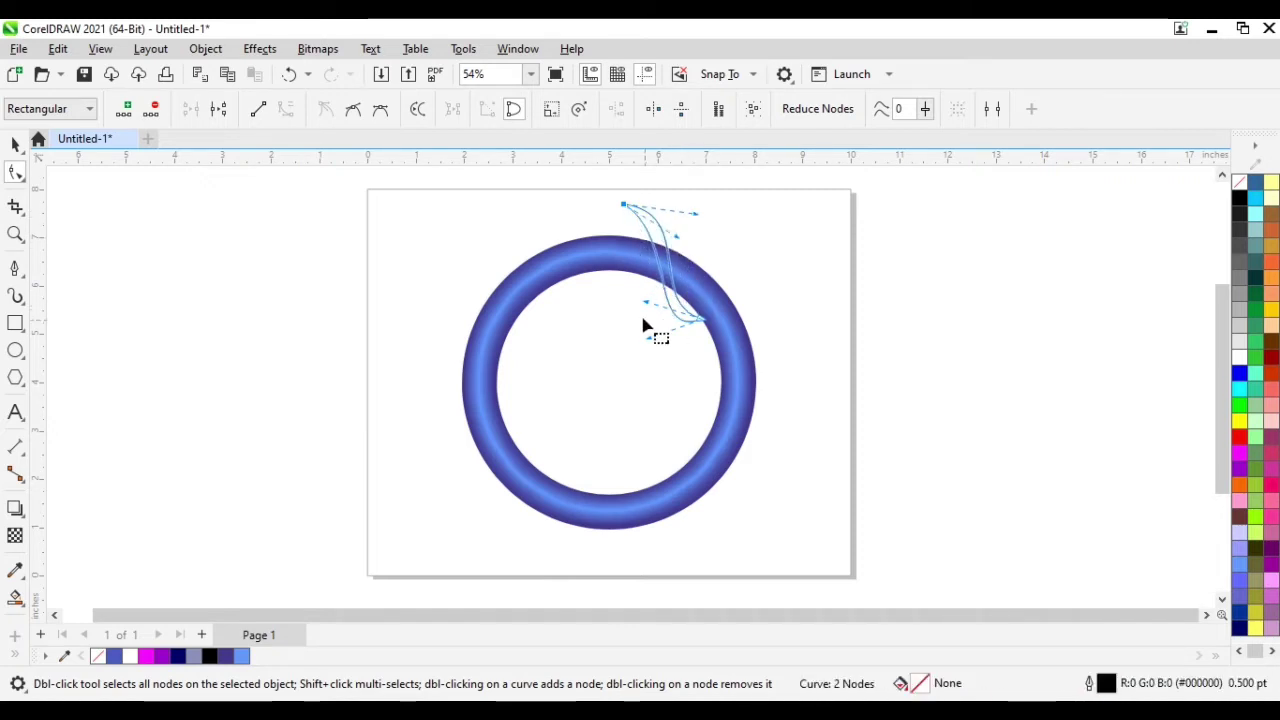
Reshape the sliver's lower end by aligning one handle with the ring's inner edge and shortening the other.
drag(643, 325, 664, 283)
scroll(677, 318, up, 5)
scroll(724, 340, down, 2)
scroll(645, 280, up, 2)
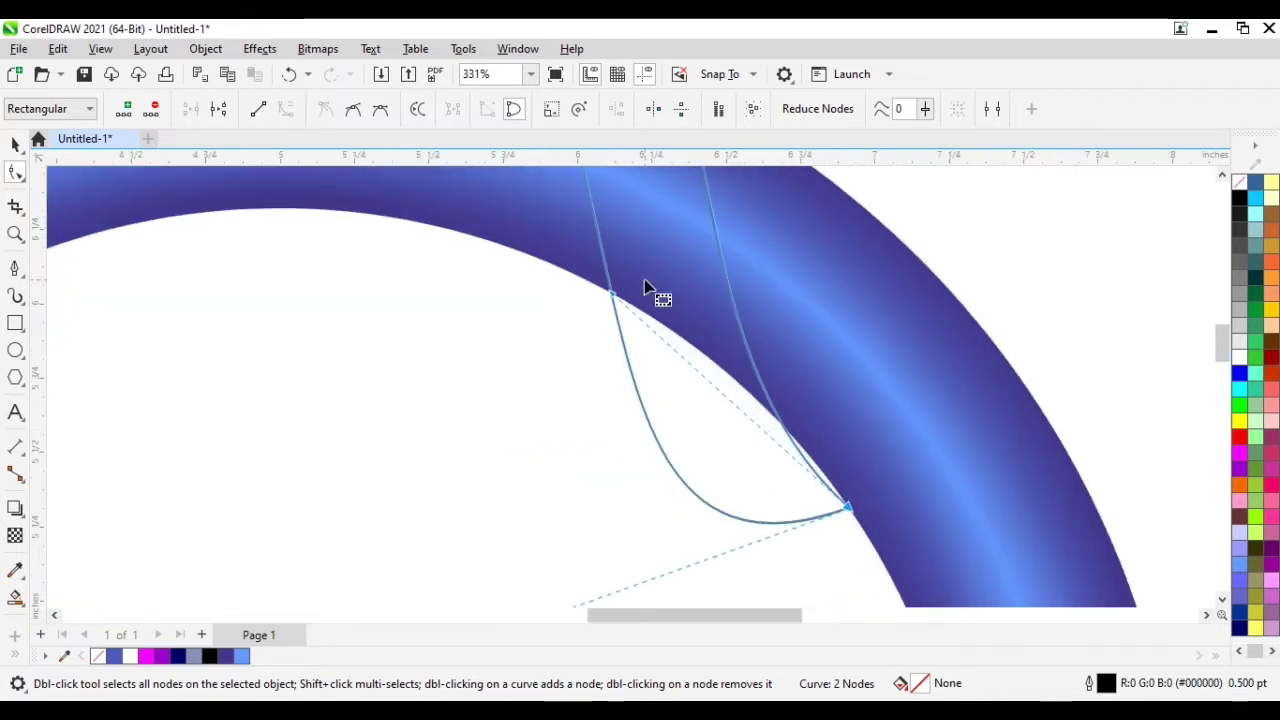
drag(615, 297, 649, 275)
scroll(602, 580, down, 5)
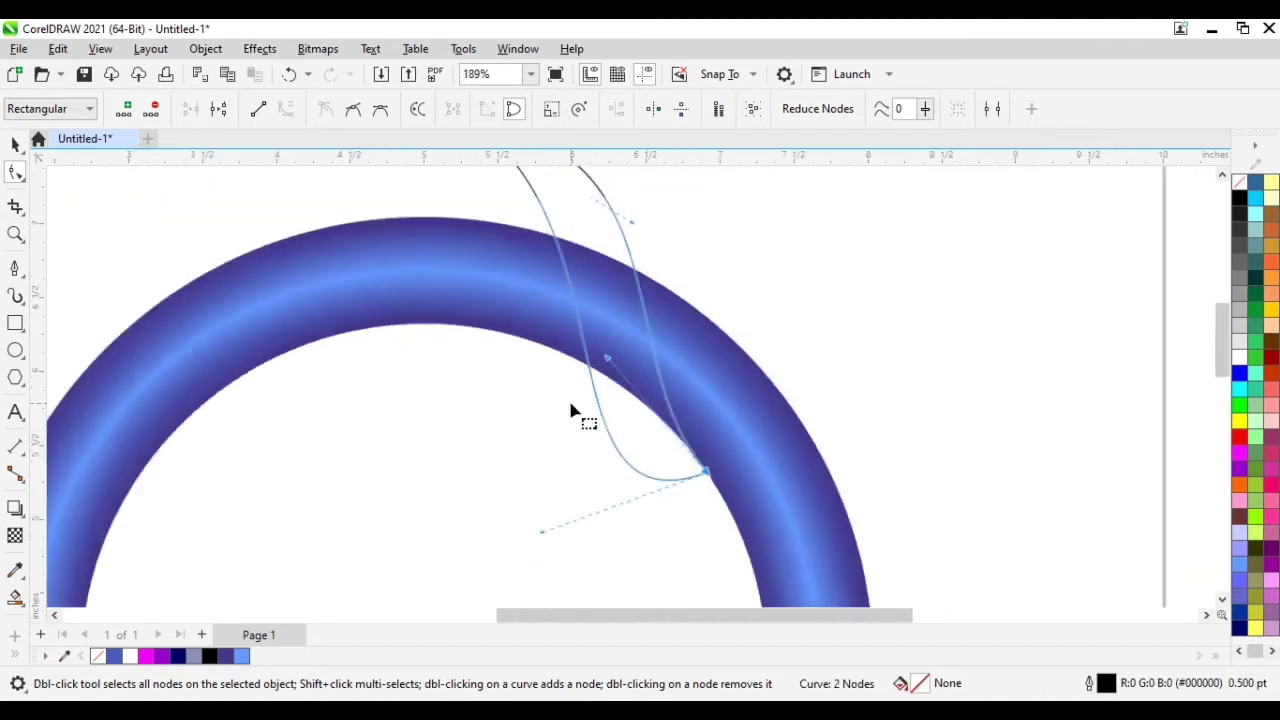
drag(549, 523, 585, 445)
scroll(678, 385, down, 4)
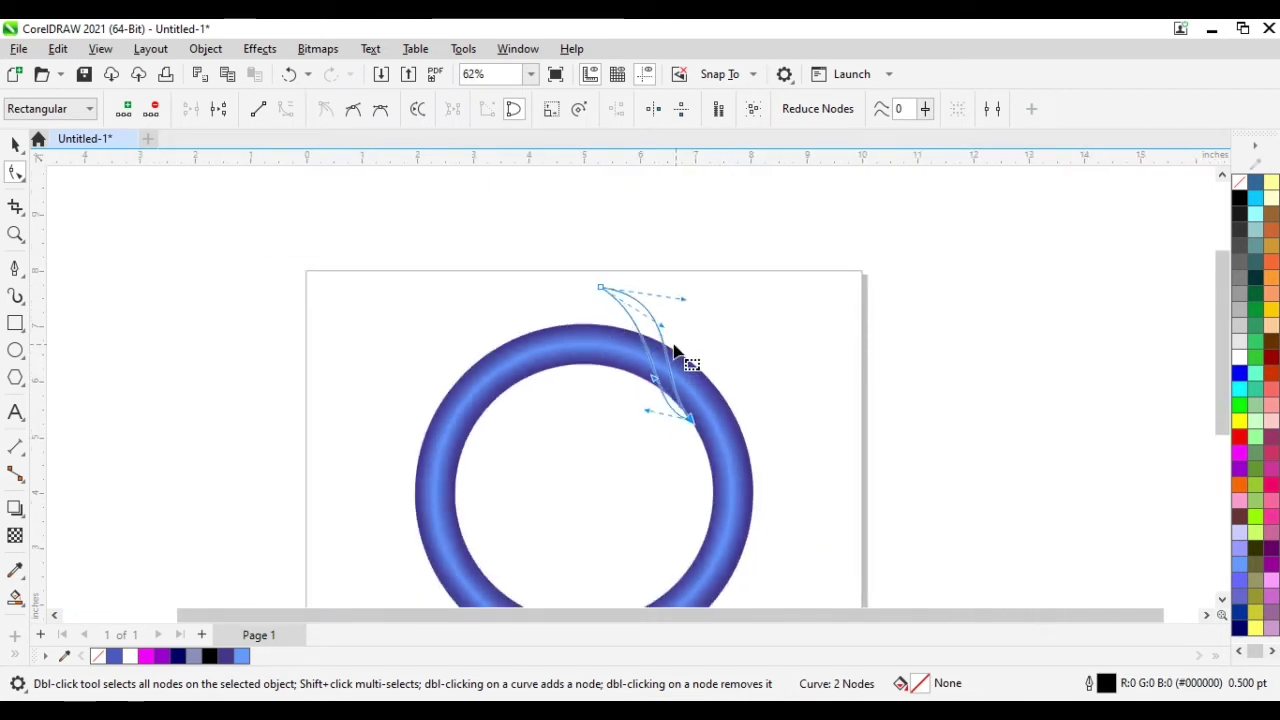
Flatten the inner curve at the sliver's upper node and move that node slightly down towards the ring.
drag(661, 330, 680, 329)
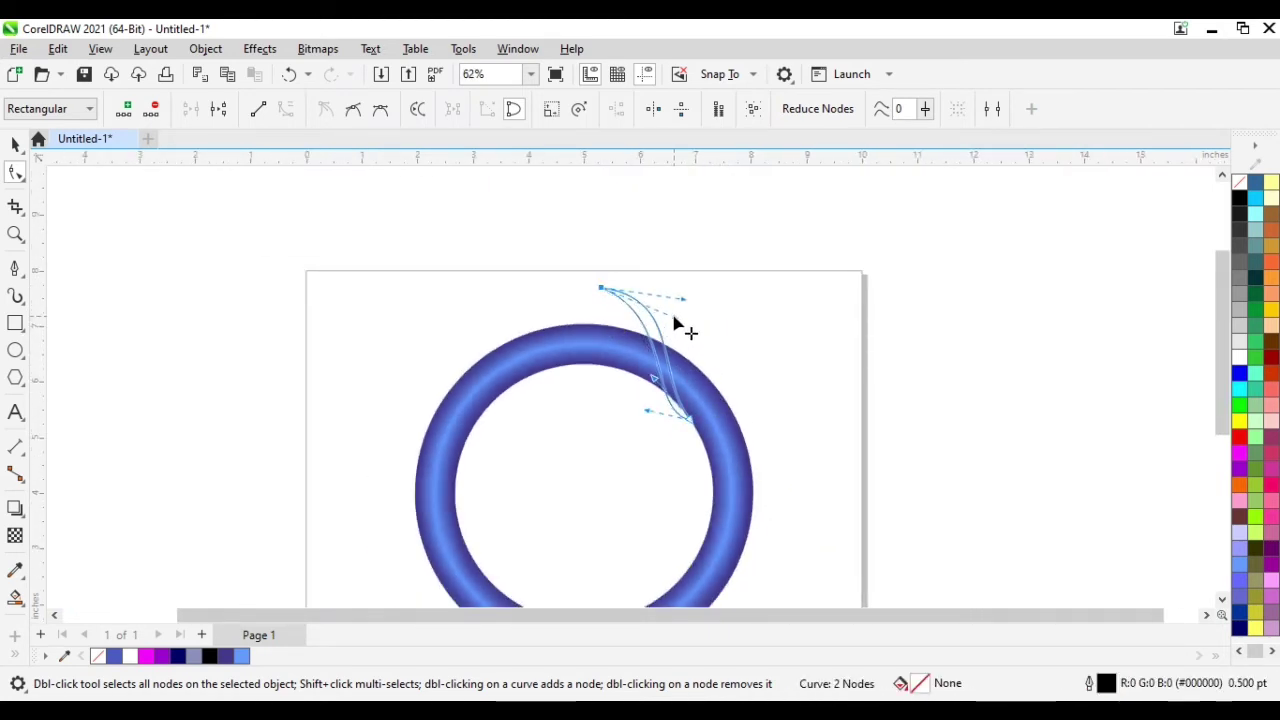
drag(602, 290, 611, 298)
scroll(689, 421, up, 2)
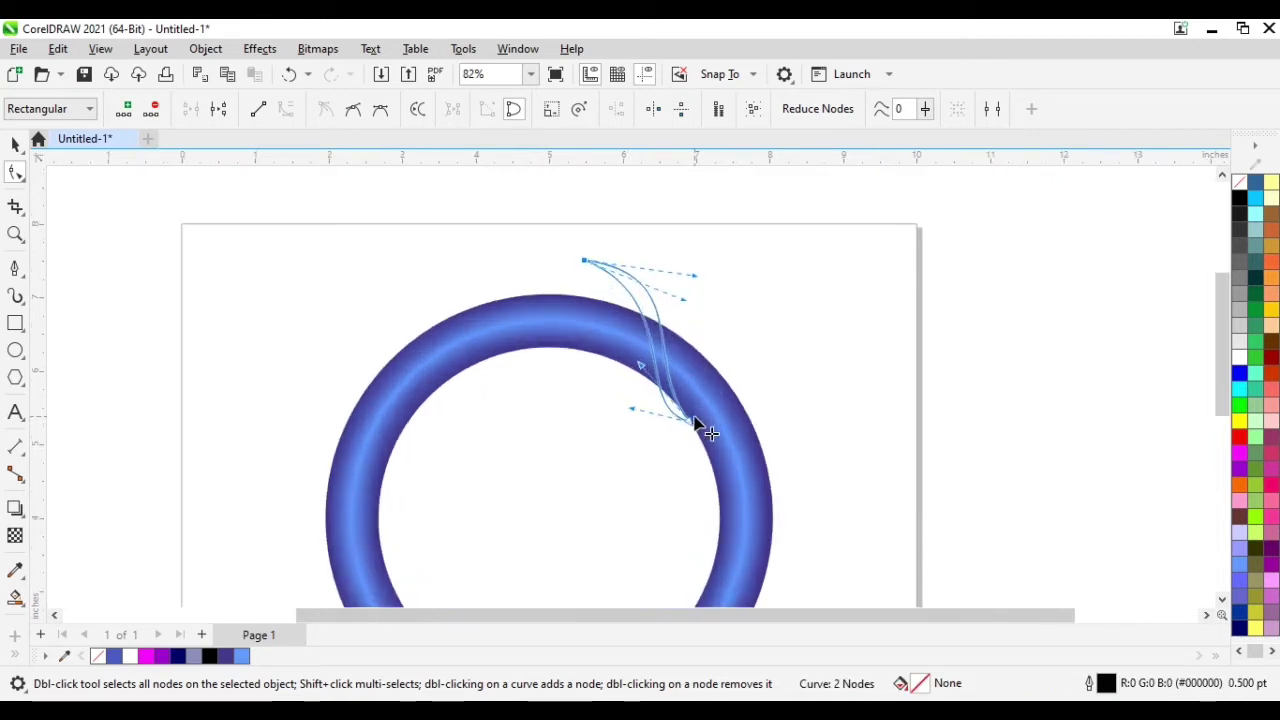
Fine-tune both handles of the sliver's lower node to smooth its tip against the ring's inner edge.
drag(642, 378, 622, 413)
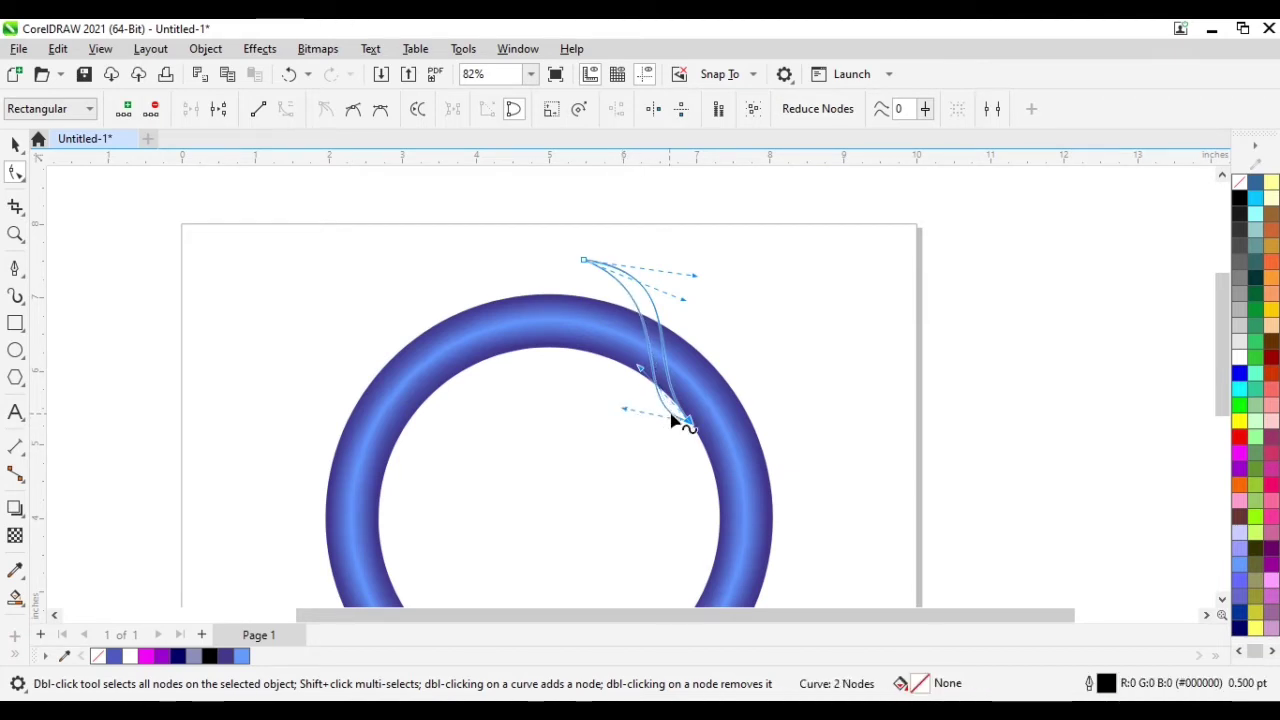
scroll(700, 430, up, 8)
scroll(686, 428, up, 1)
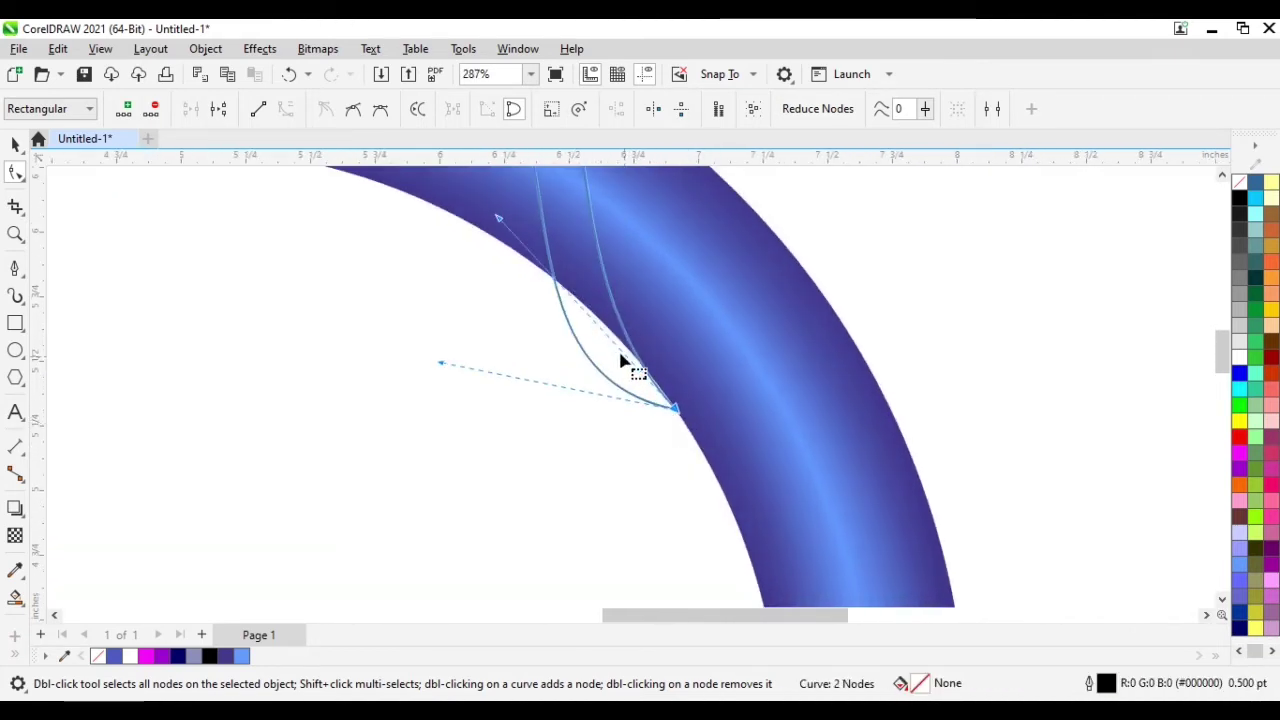
drag(500, 226, 482, 238)
drag(439, 366, 430, 370)
scroll(674, 474, down, 8)
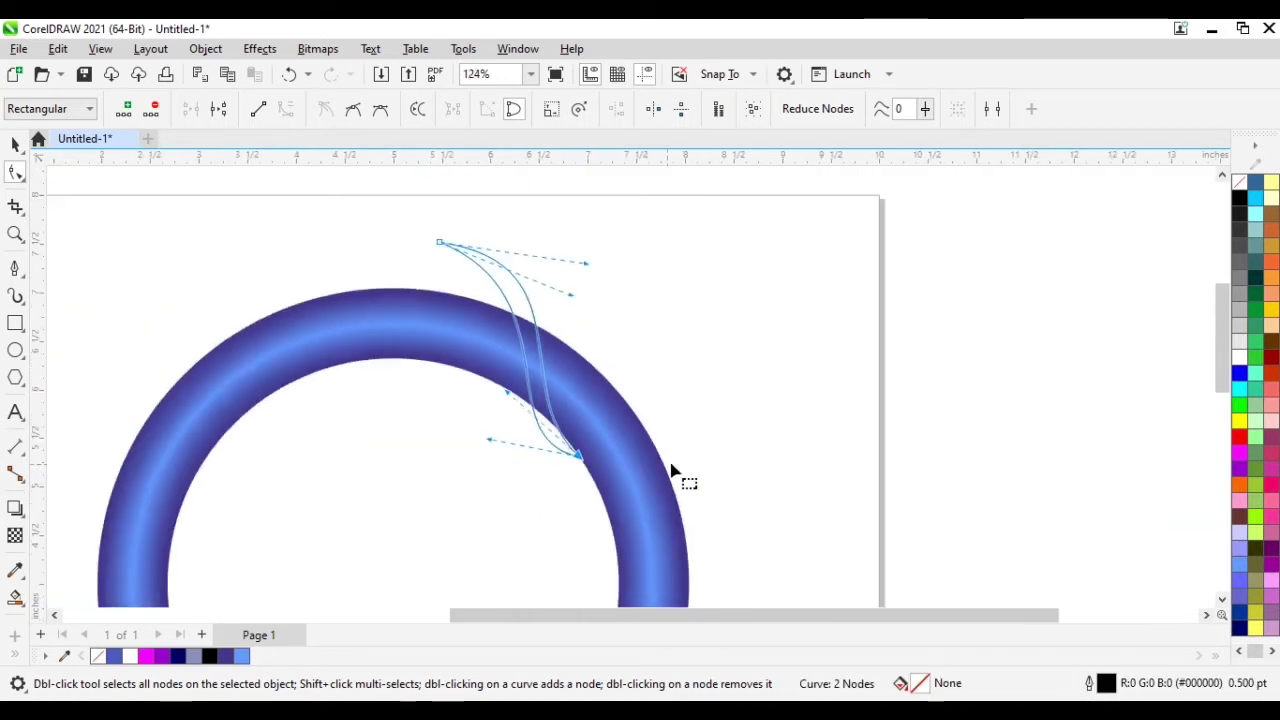
Move the sliver's upper node closer to the ring and adjust the handles to even out the sliver's width.
scroll(620, 305, up, 1)
scroll(833, 318, down, 4)
scroll(845, 298, up, 2)
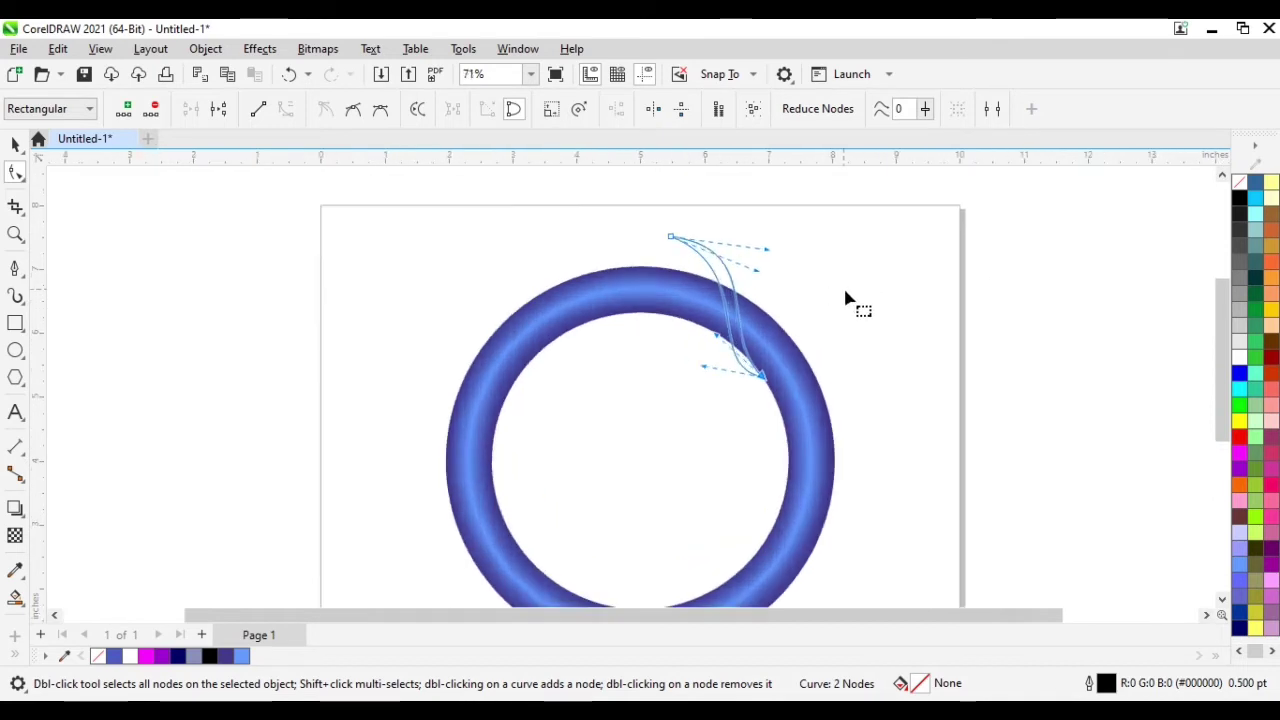
drag(757, 274, 750, 269)
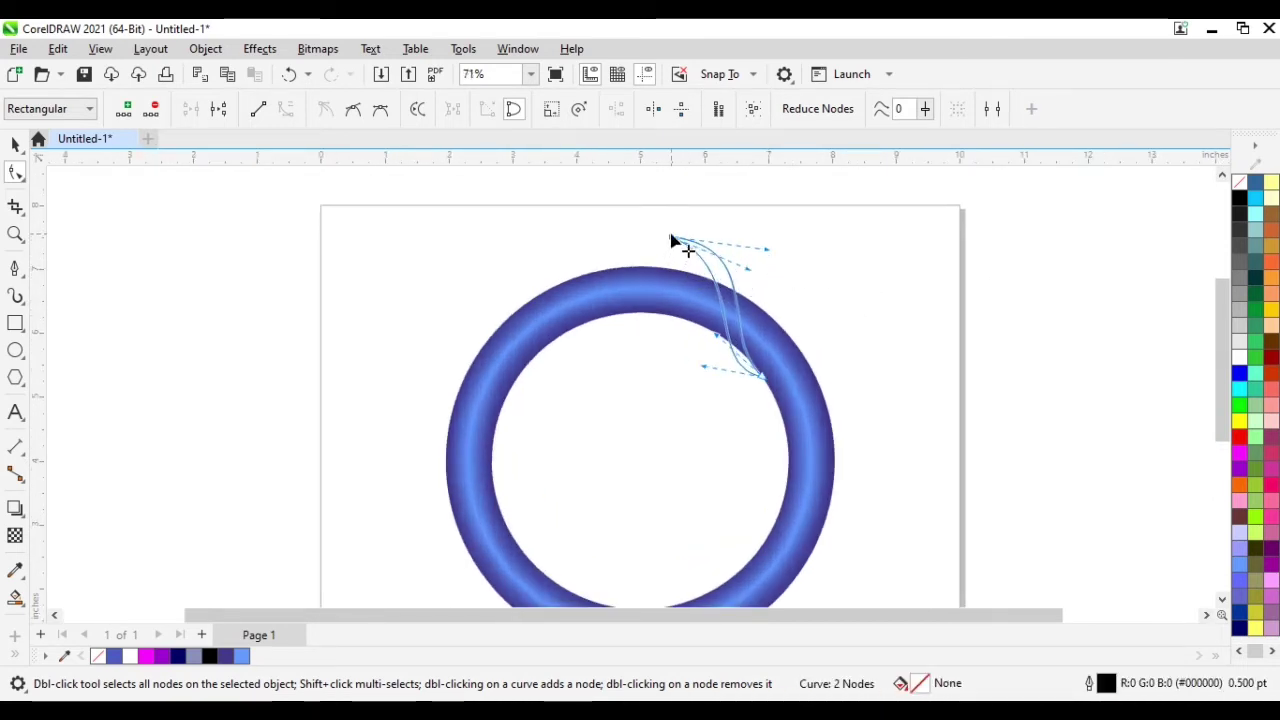
drag(670, 240, 680, 246)
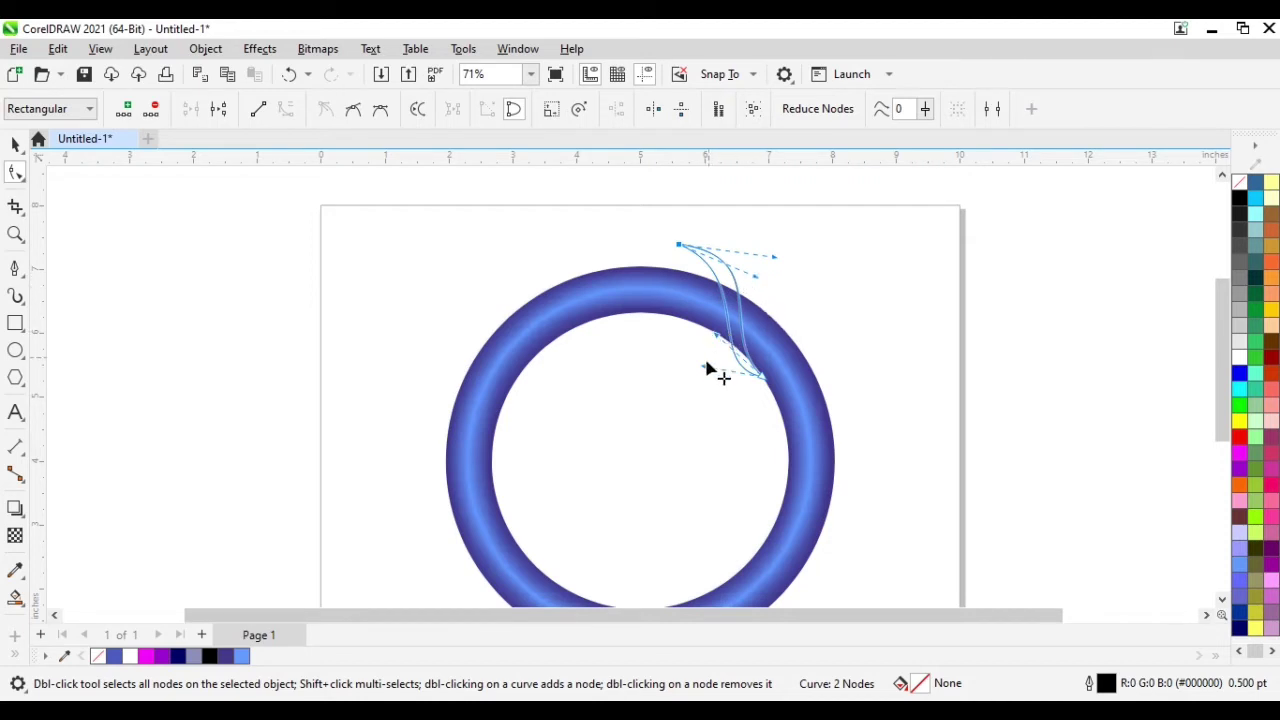
drag(707, 370, 700, 378)
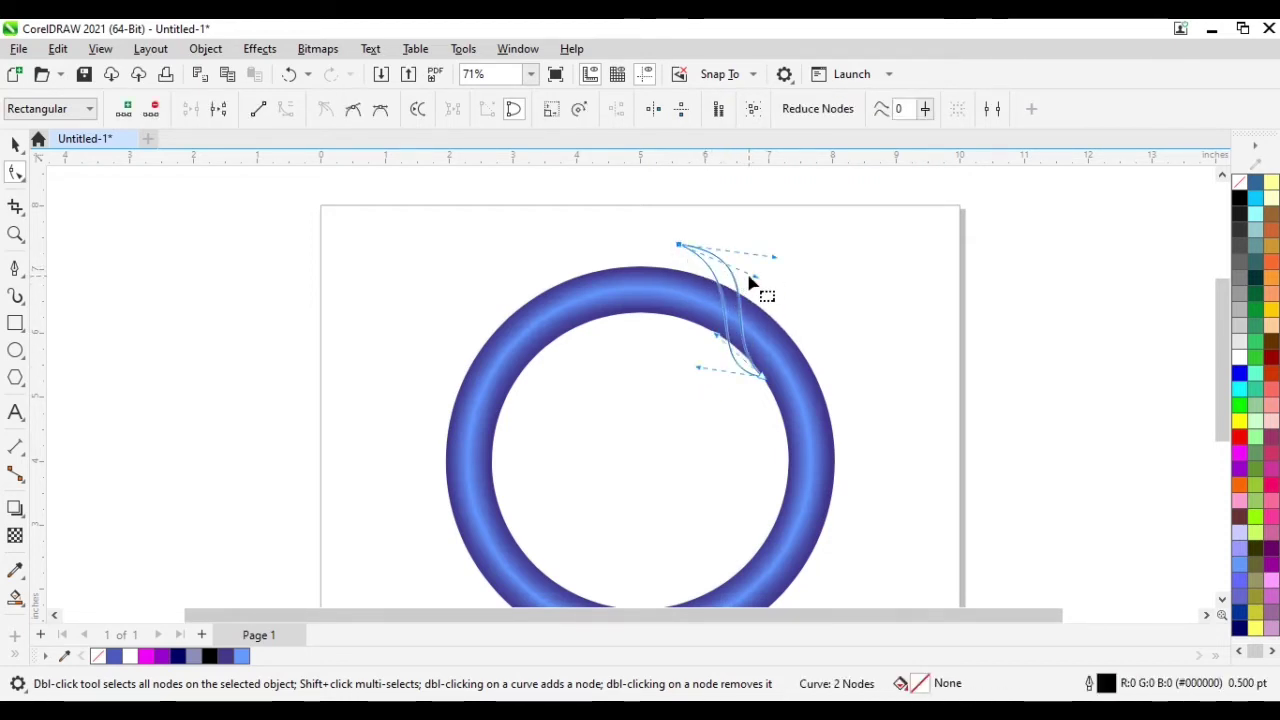
drag(766, 283, 771, 286)
click(789, 365)
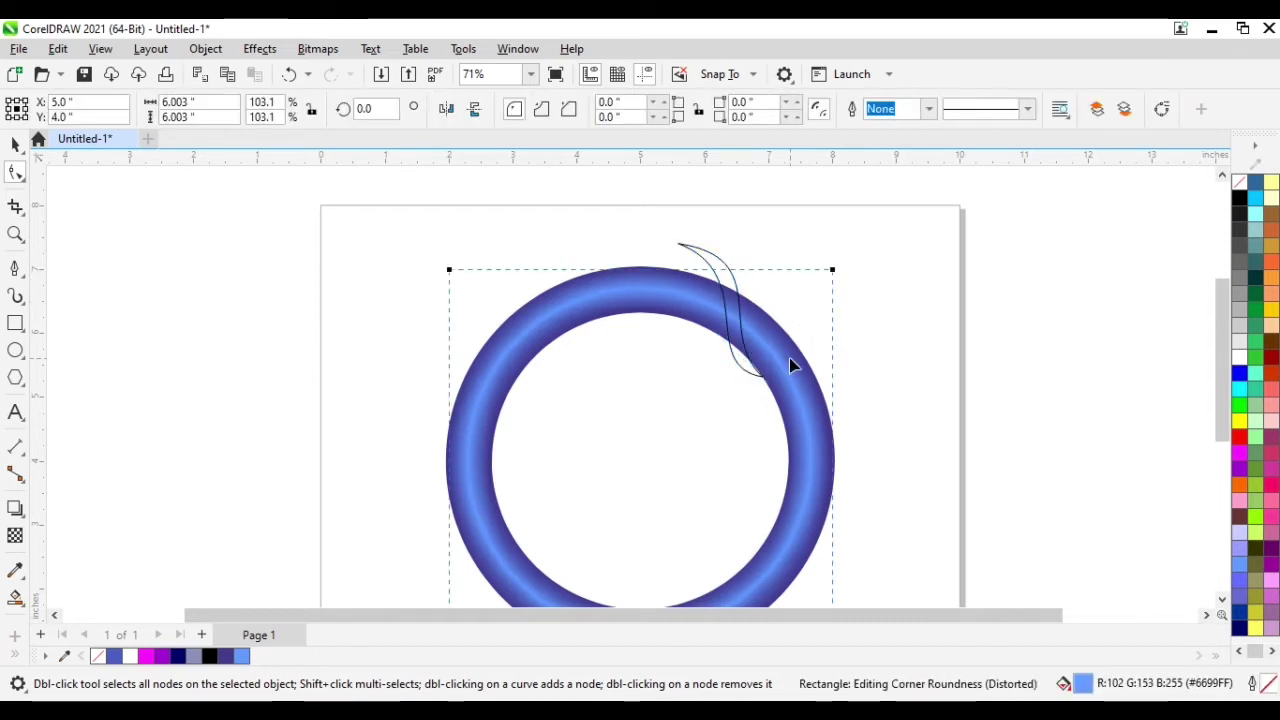
Fill the S-shaped sliver with Magenta (#FF00FF).
click(707, 254)
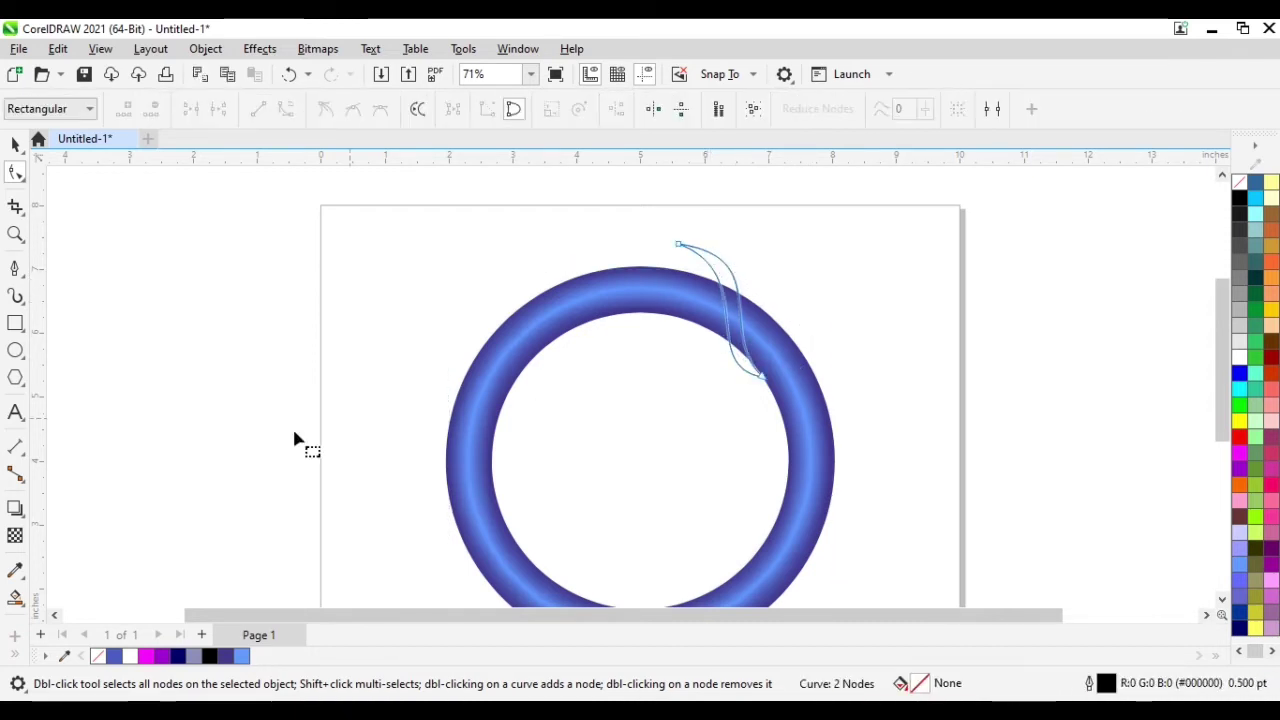
click(27, 607)
click(95, 597)
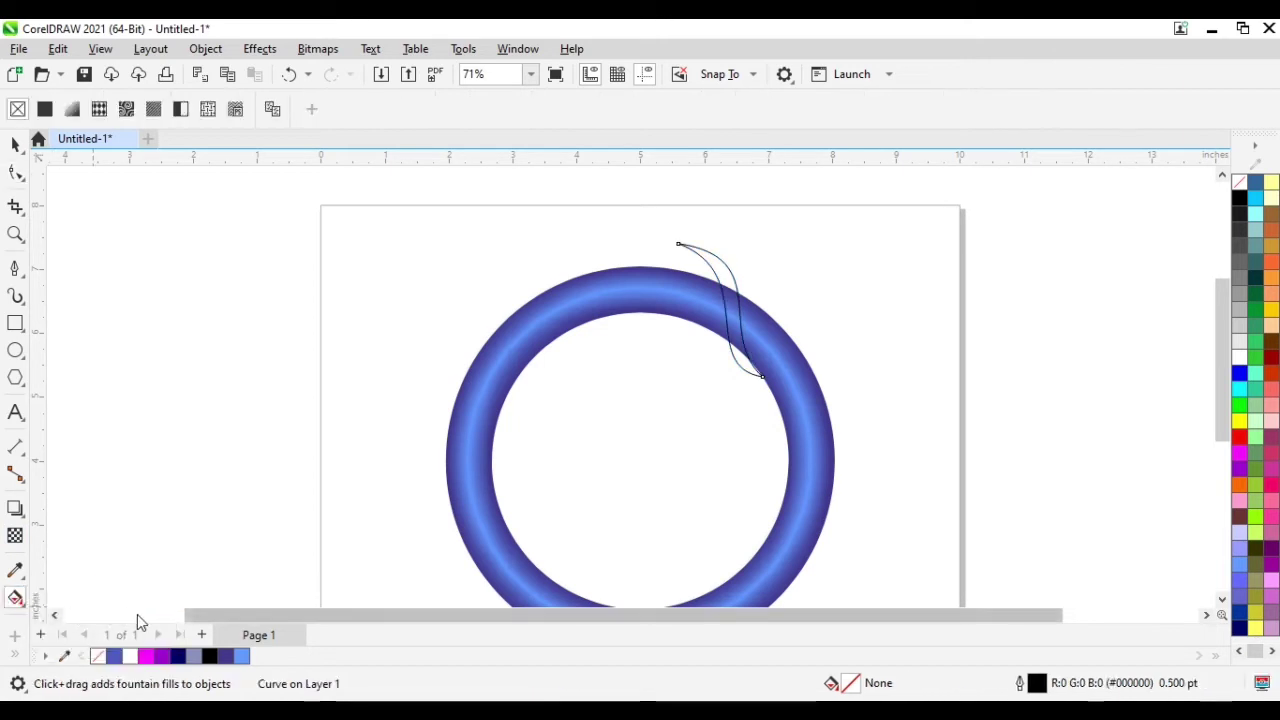
click(146, 656)
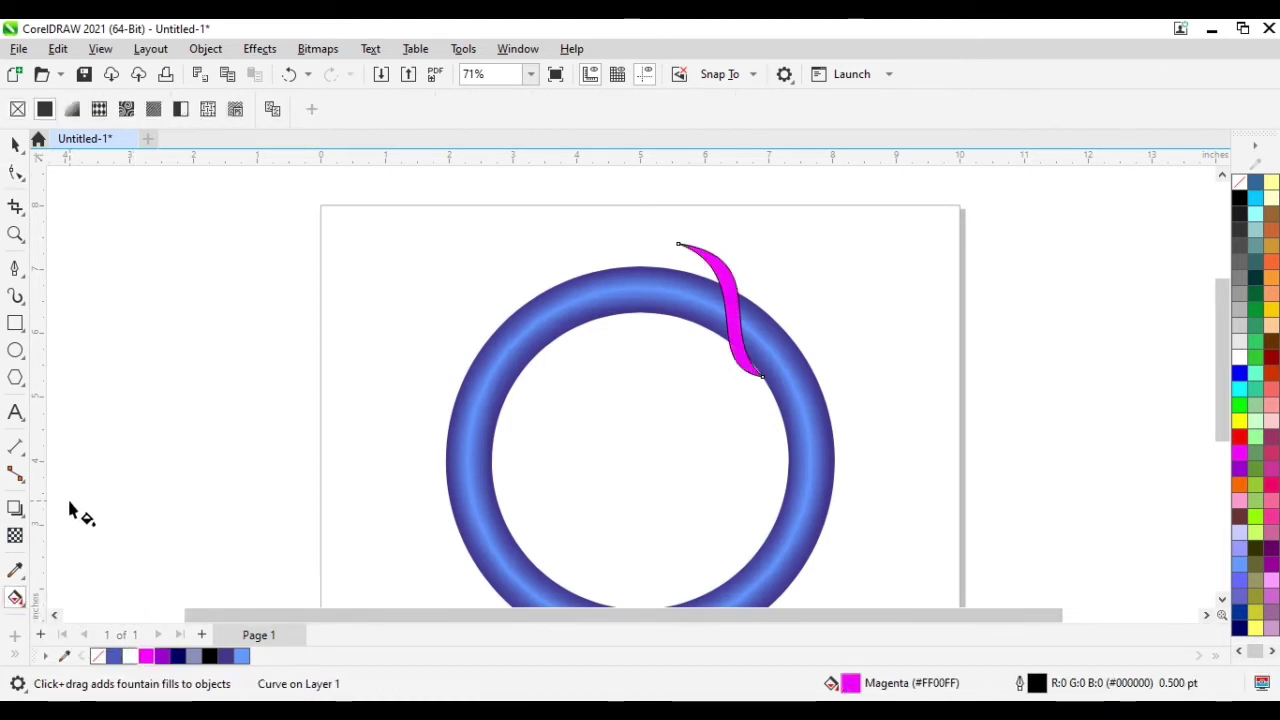
Nudge the magenta sliver slightly left and up so its lower tip meets the ring's inner edge.
scroll(794, 357, up, 4)
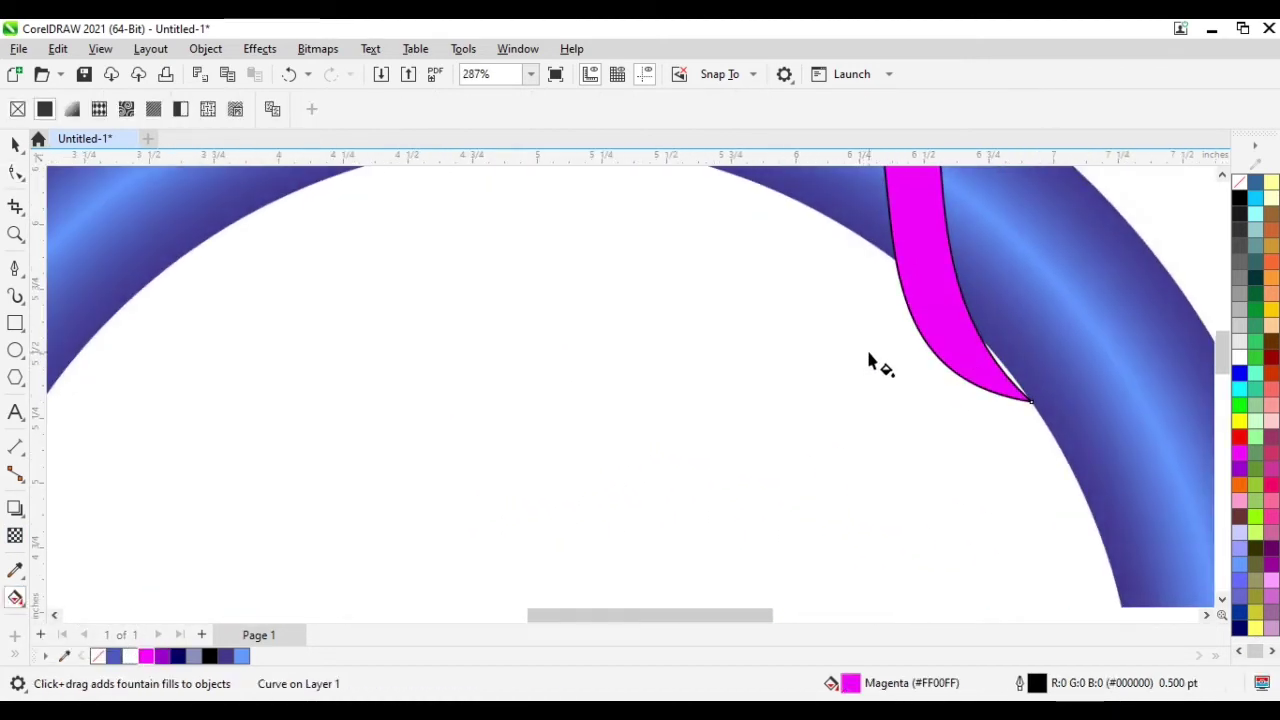
click(15, 144)
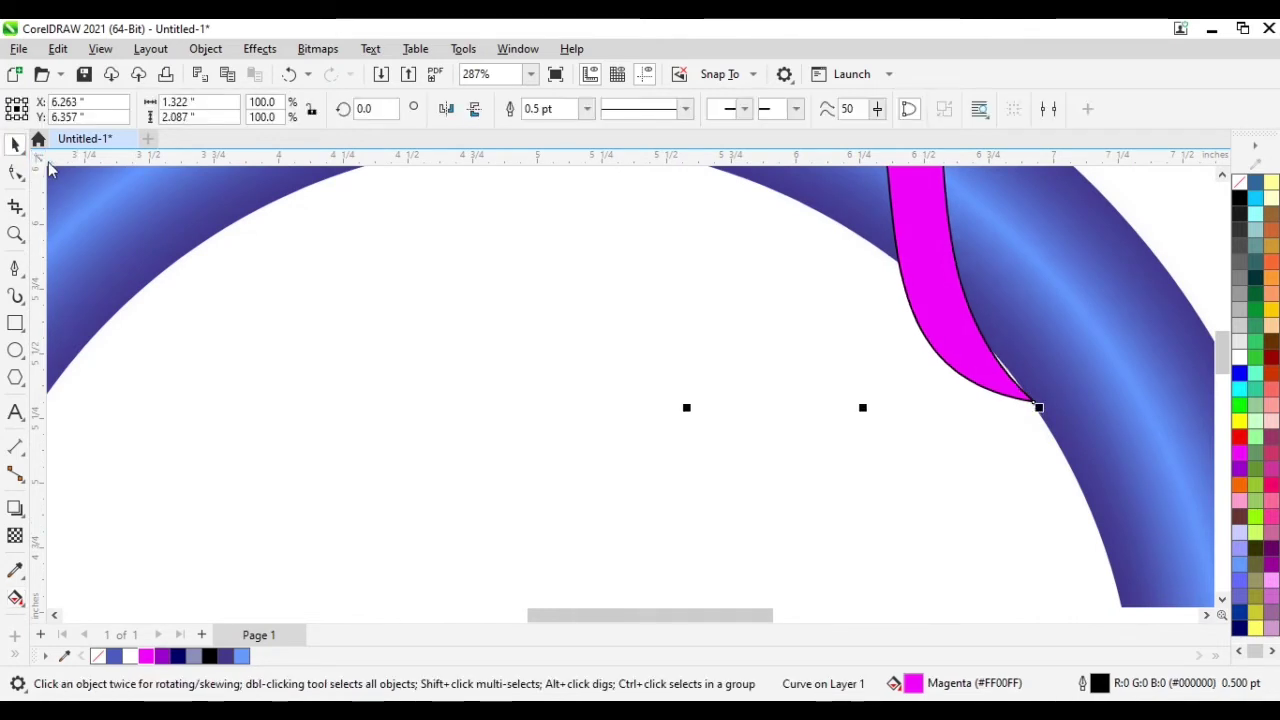
key(Left)
key(Left)
key(Up)
key(Left)
key(Up)
key(Left)
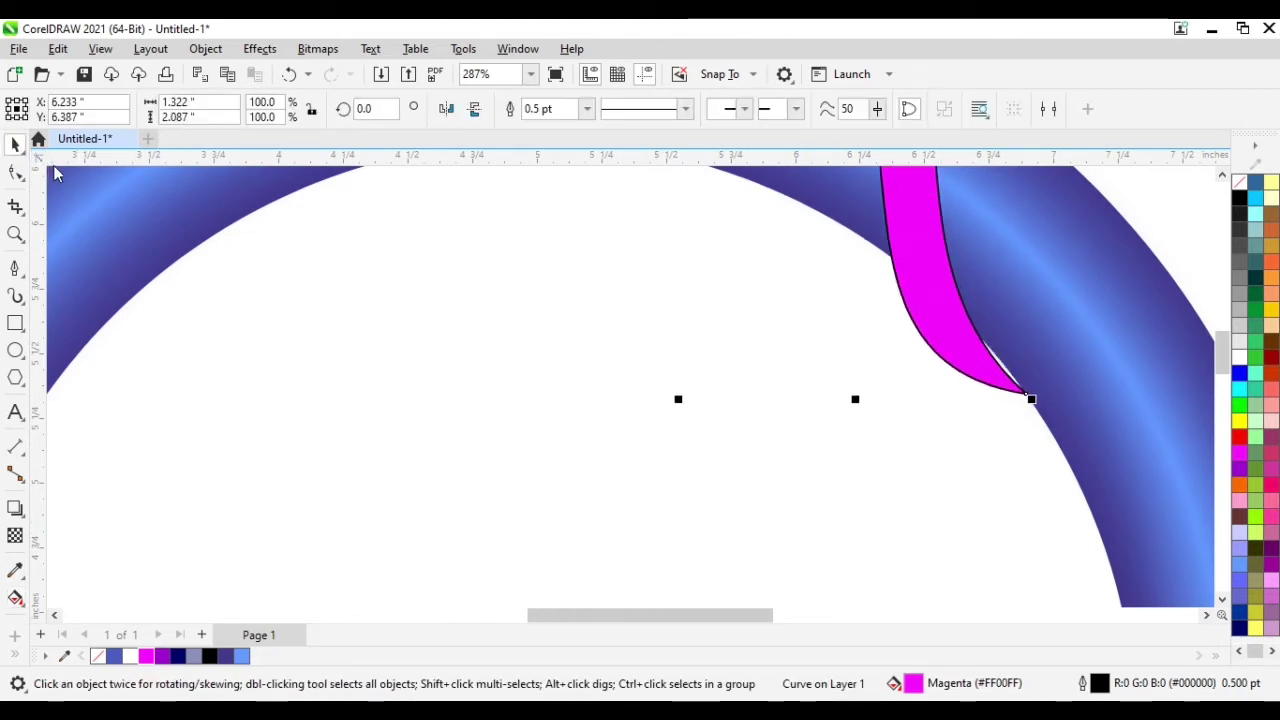
key(Up)
key(Up)
Place the magenta sliver's lower node on the ring's inner edge and adjust its handle to follow that edge.
click(15, 172)
scroll(1040, 396, up, 2)
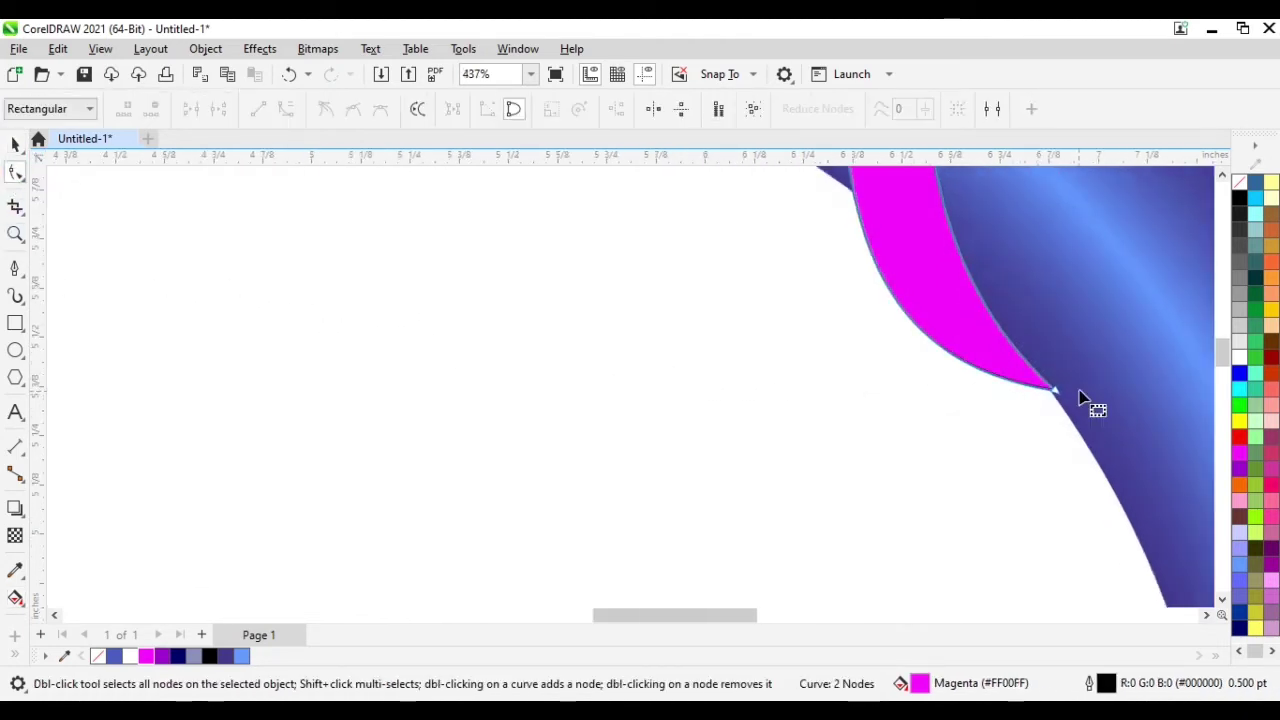
drag(1046, 396, 1043, 401)
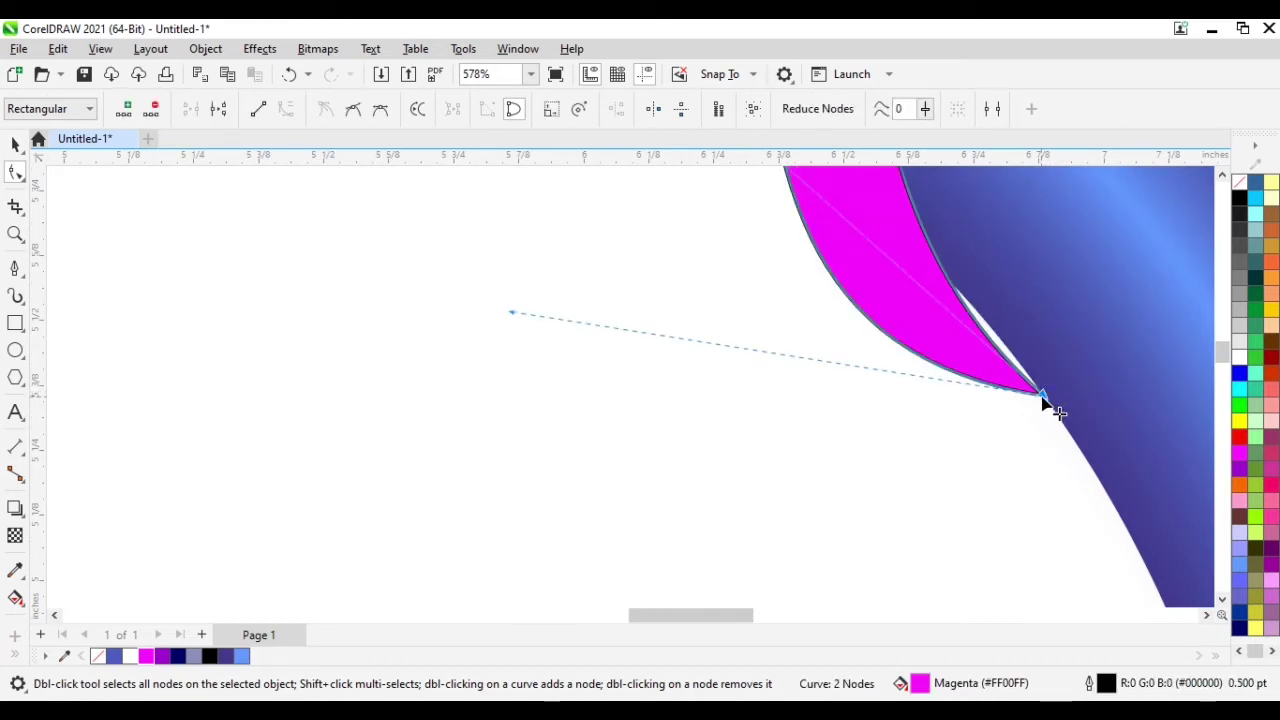
scroll(886, 420, down, 3)
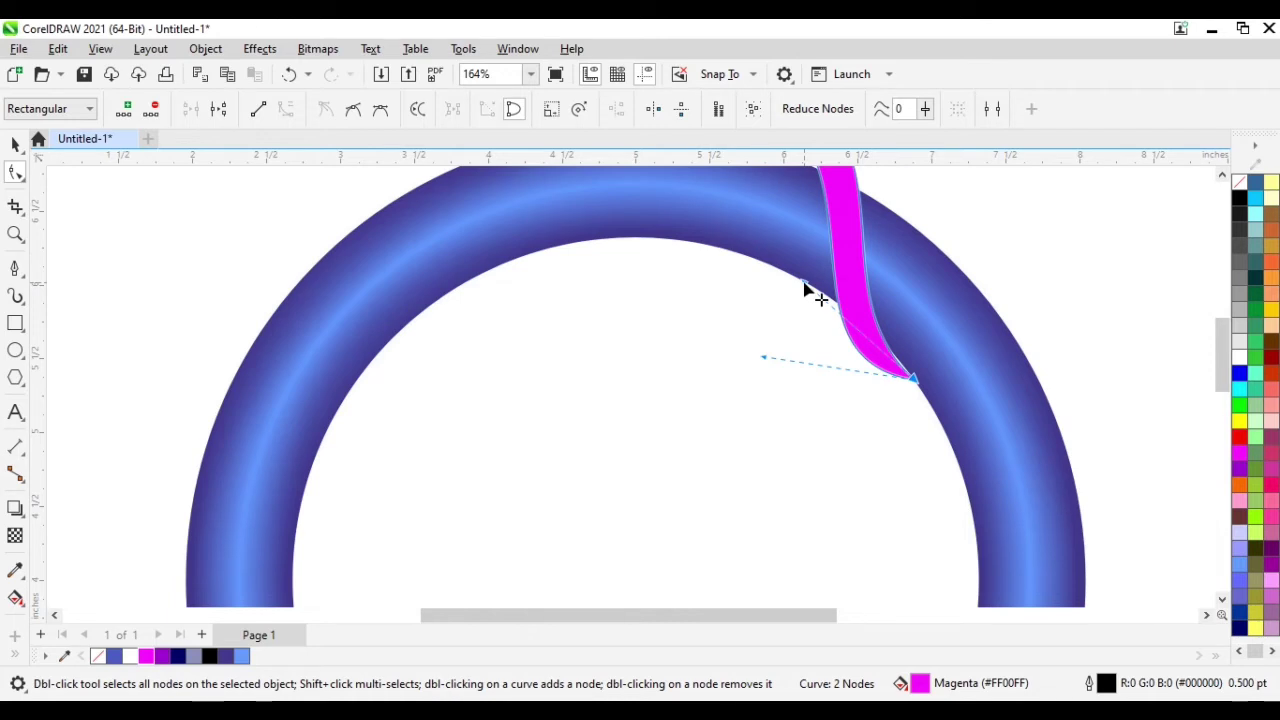
drag(804, 283, 812, 280)
click(850, 393)
scroll(876, 398, down, 2)
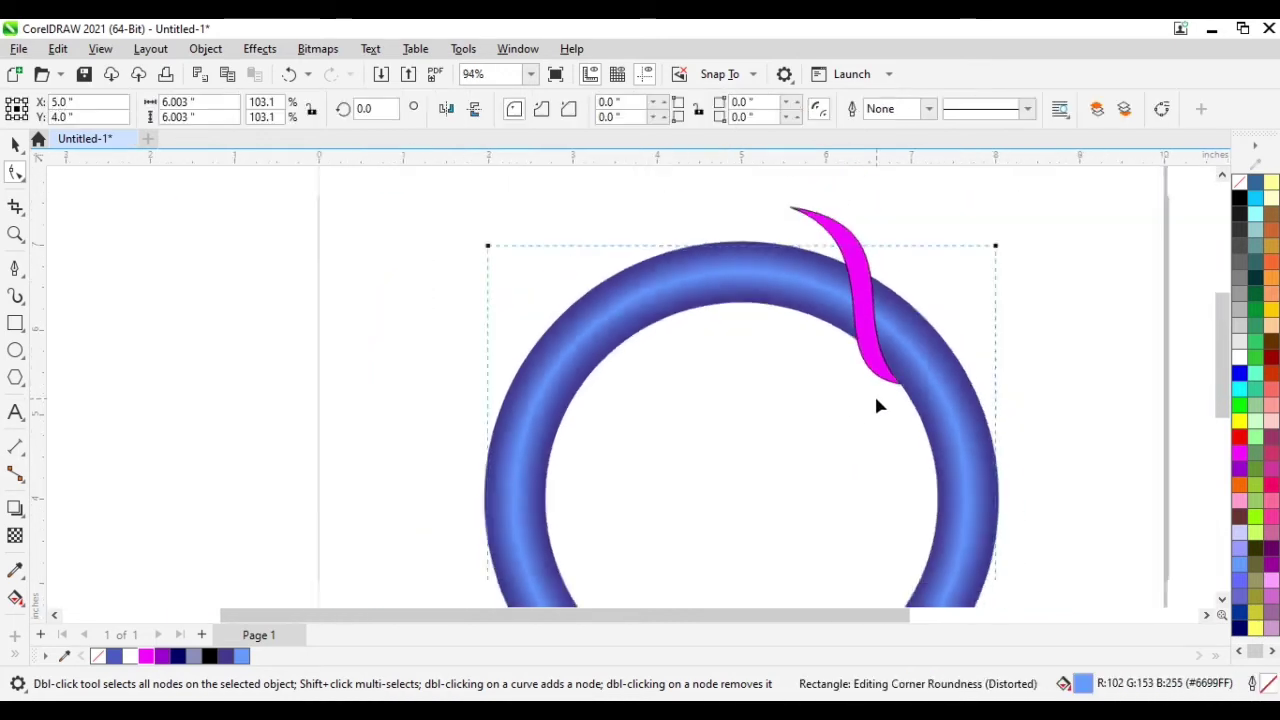
Apply a linear fountain fill along the S-shaped magenta sliver, running from near its upper end down towards its lower tip.
scroll(876, 405, down, 2)
click(798, 265)
scroll(855, 290, down, 1)
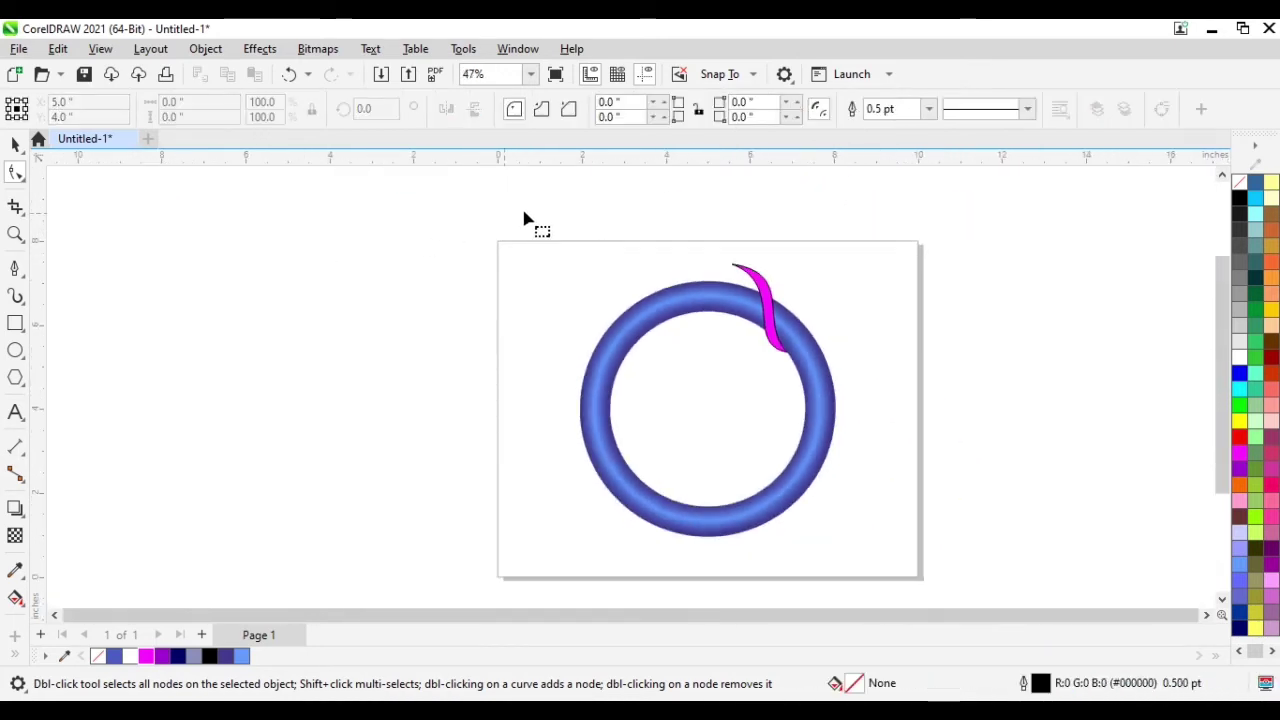
click(530, 74)
click(475, 106)
scroll(679, 224, up, 1)
click(688, 292)
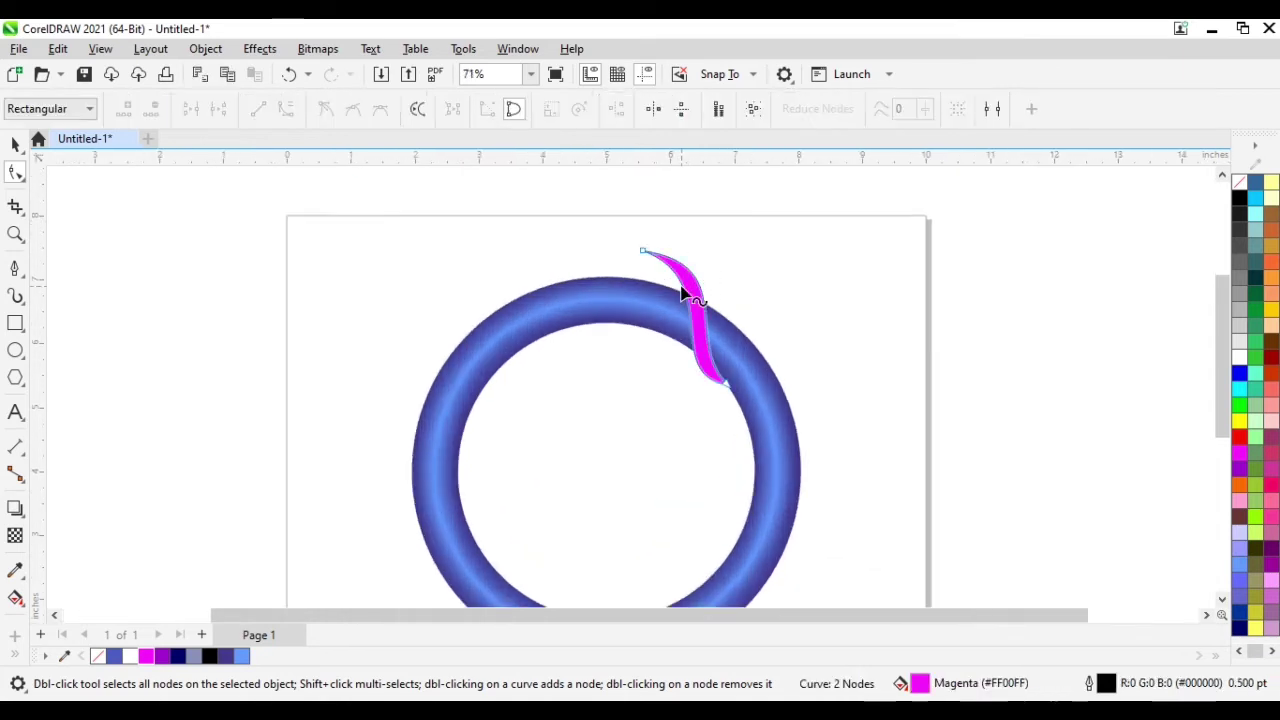
click(15, 598)
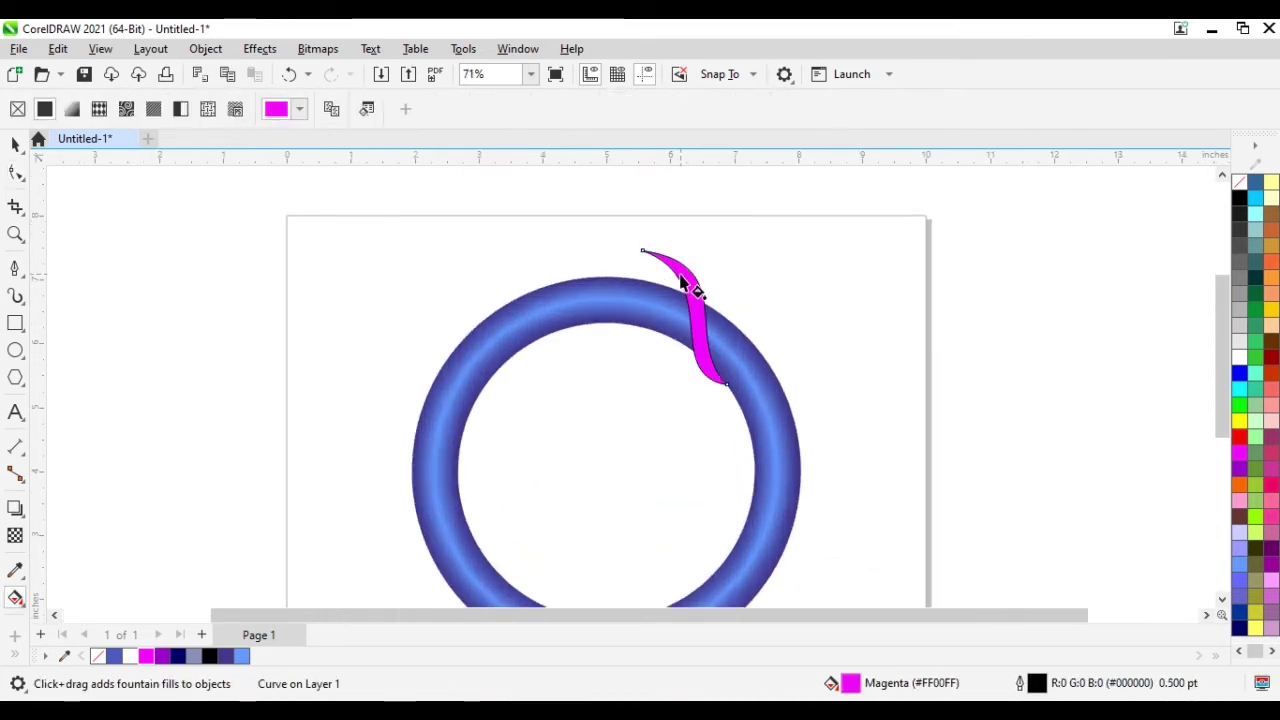
drag(680, 270, 704, 362)
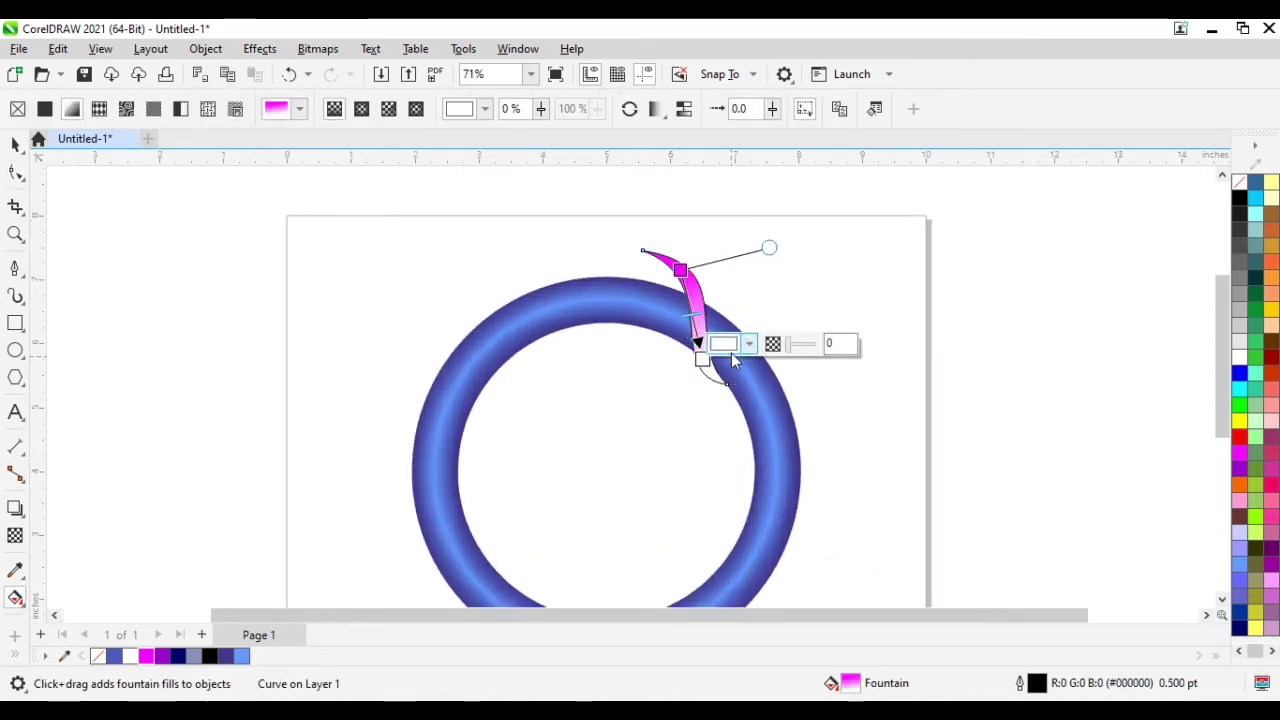
Set the gradient's lower end colour to dark purple (#443D93) sampled from the ring's inner edge.
click(720, 344)
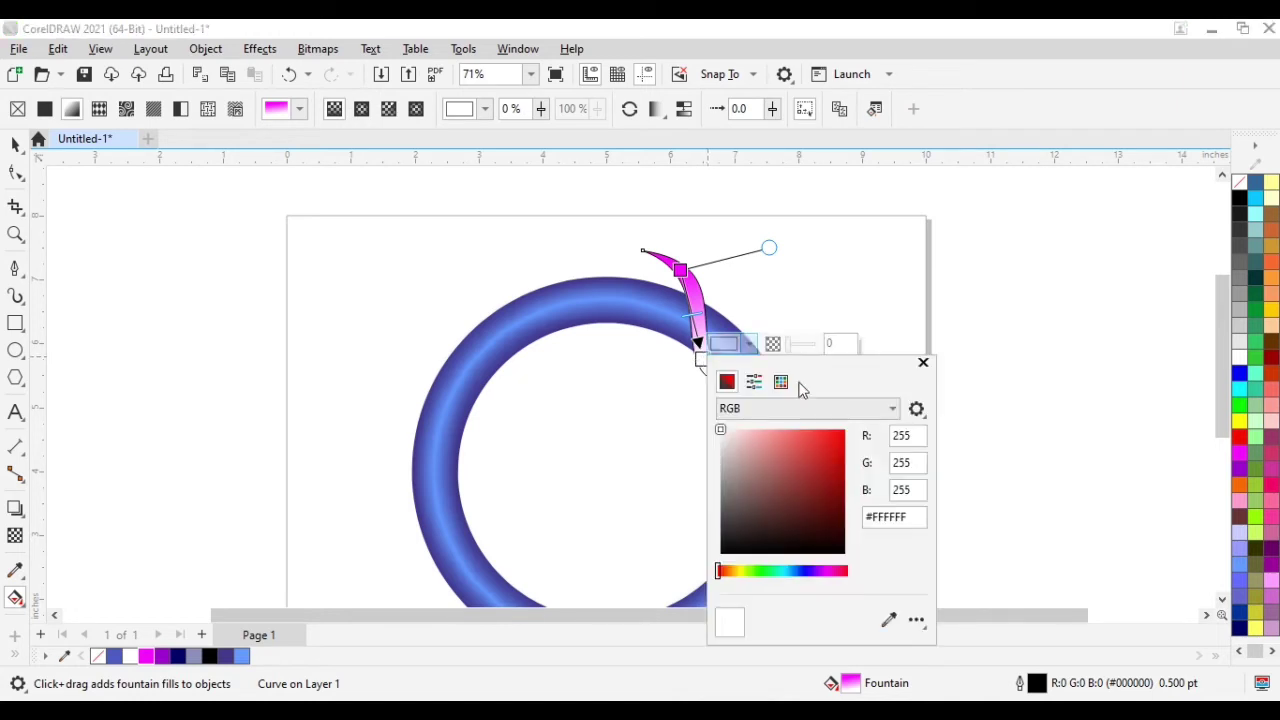
click(888, 620)
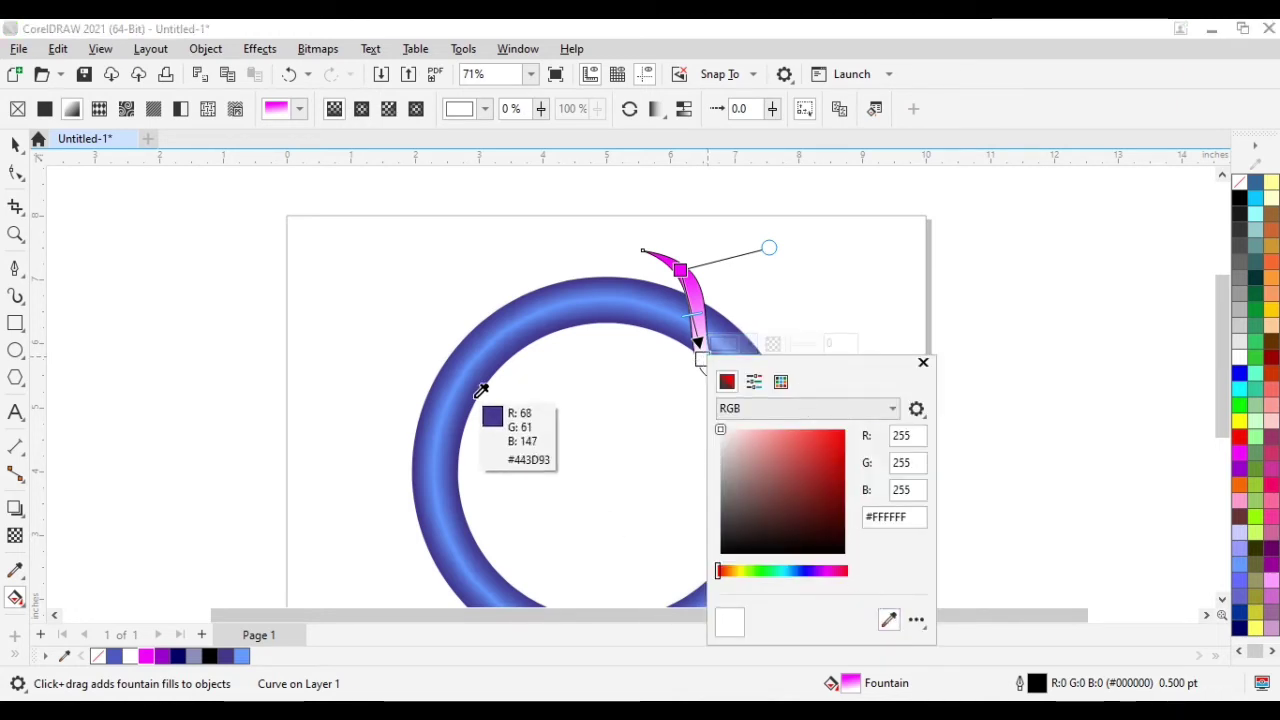
click(481, 392)
Set the gradient's upper start colour to light blue (#6495FA) sampled from the ring's bright band.
click(680, 270)
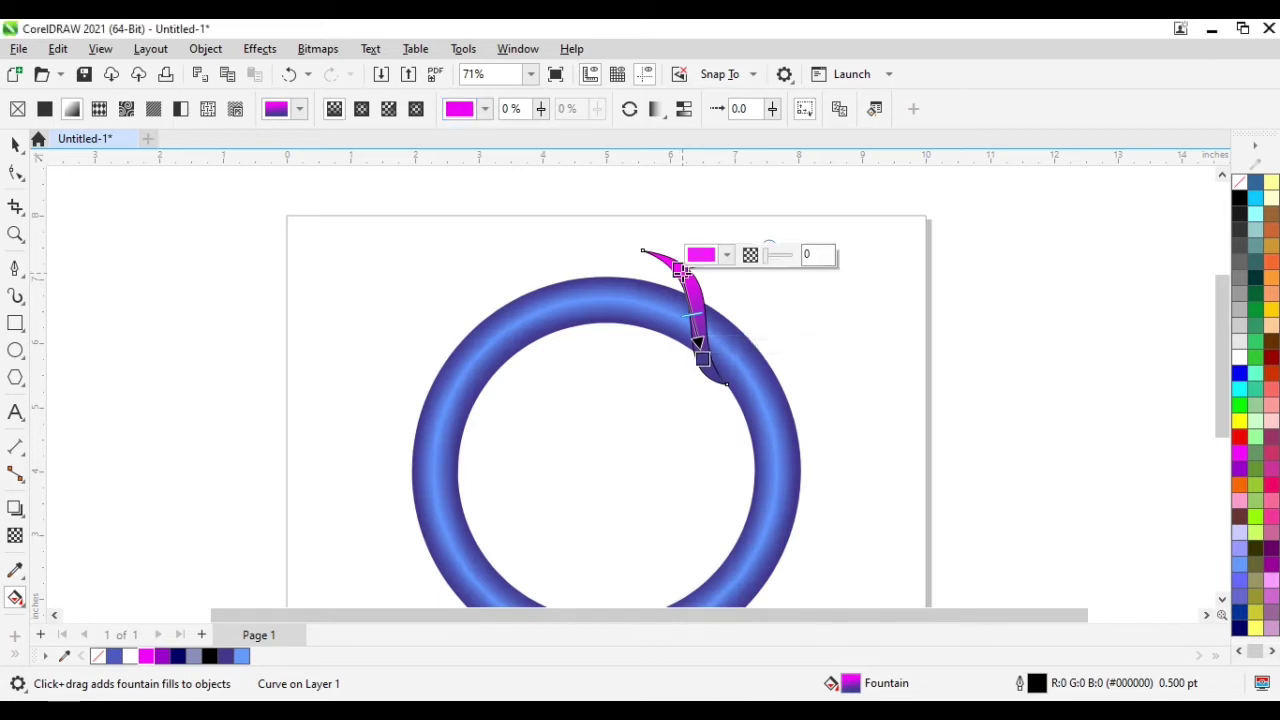
click(702, 255)
click(706, 295)
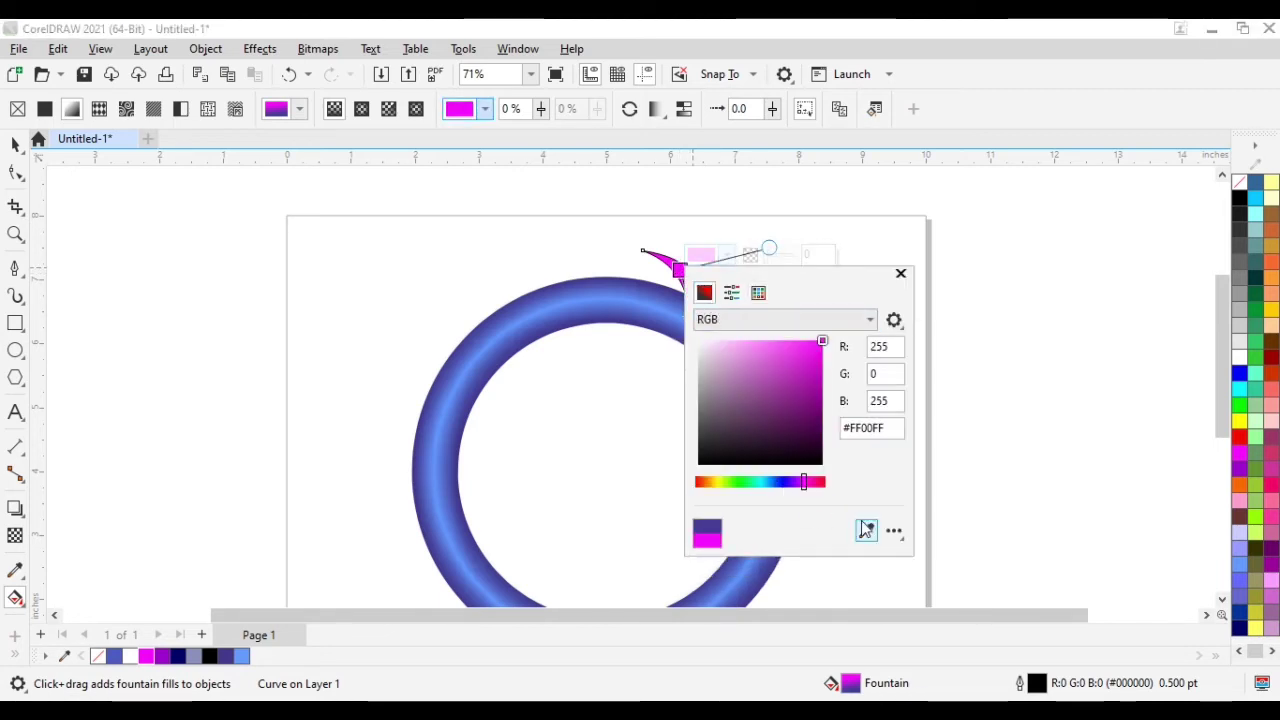
click(866, 530)
click(493, 342)
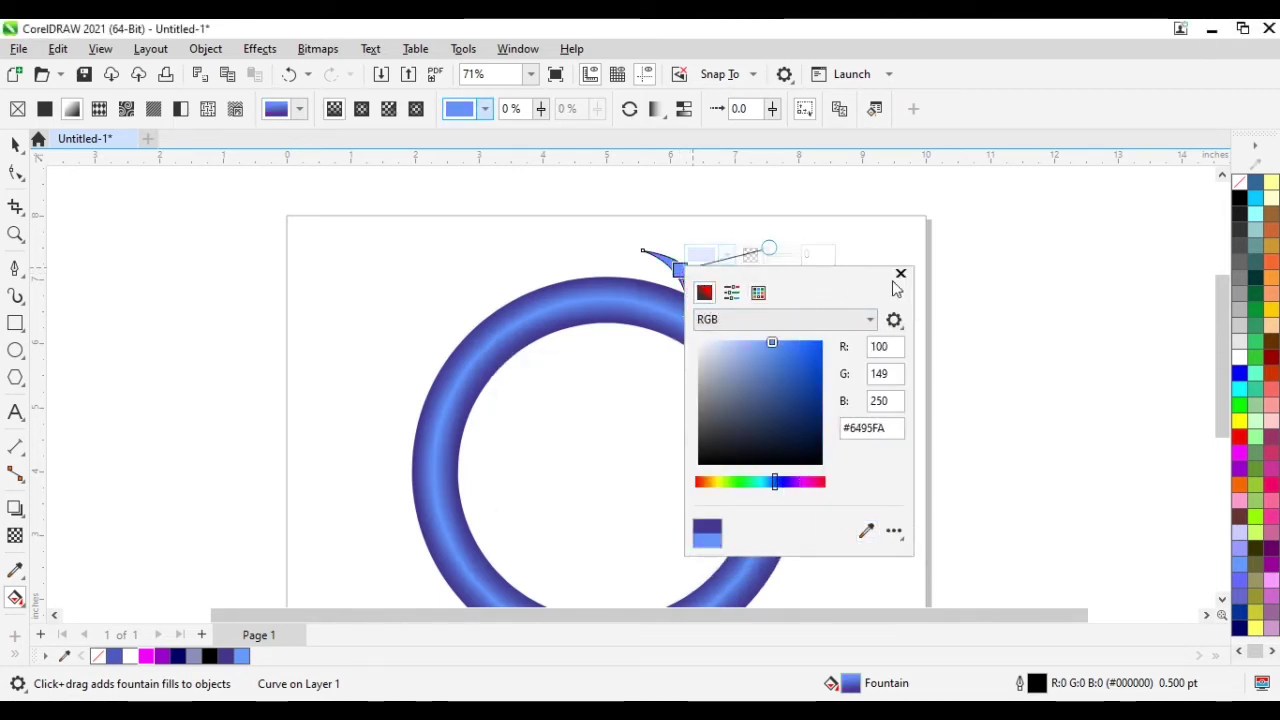
click(900, 273)
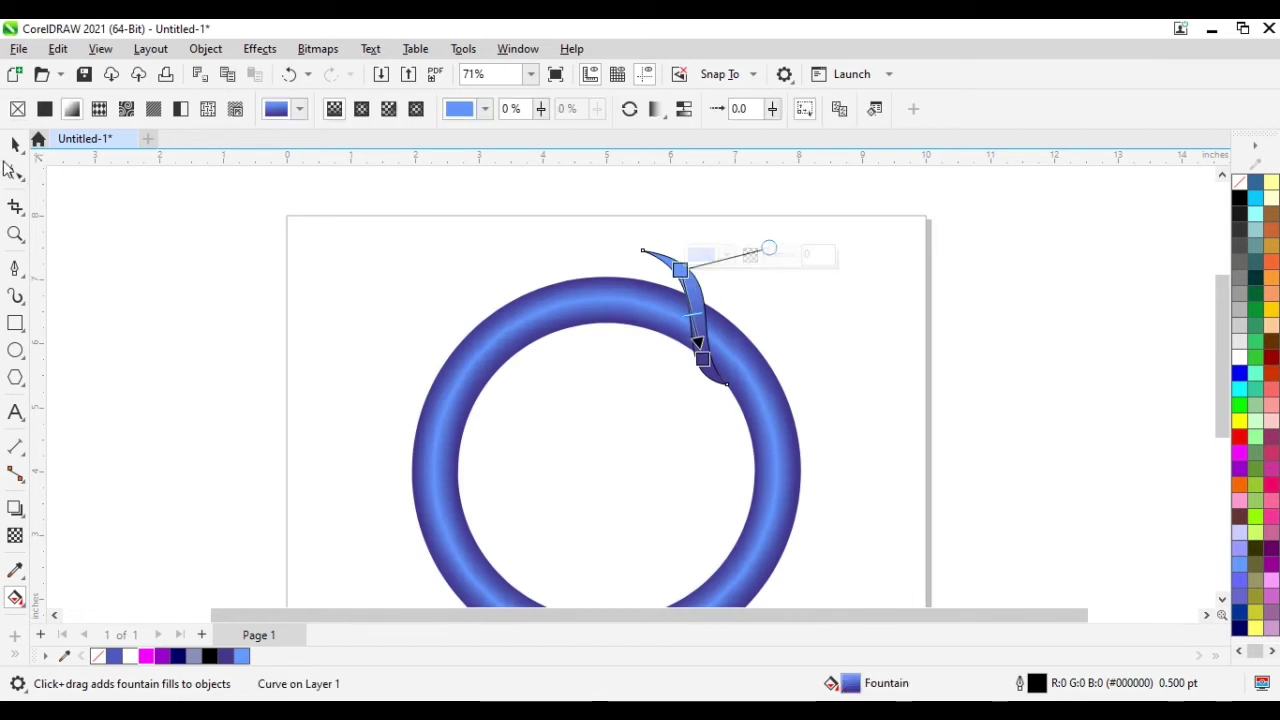
key(space)
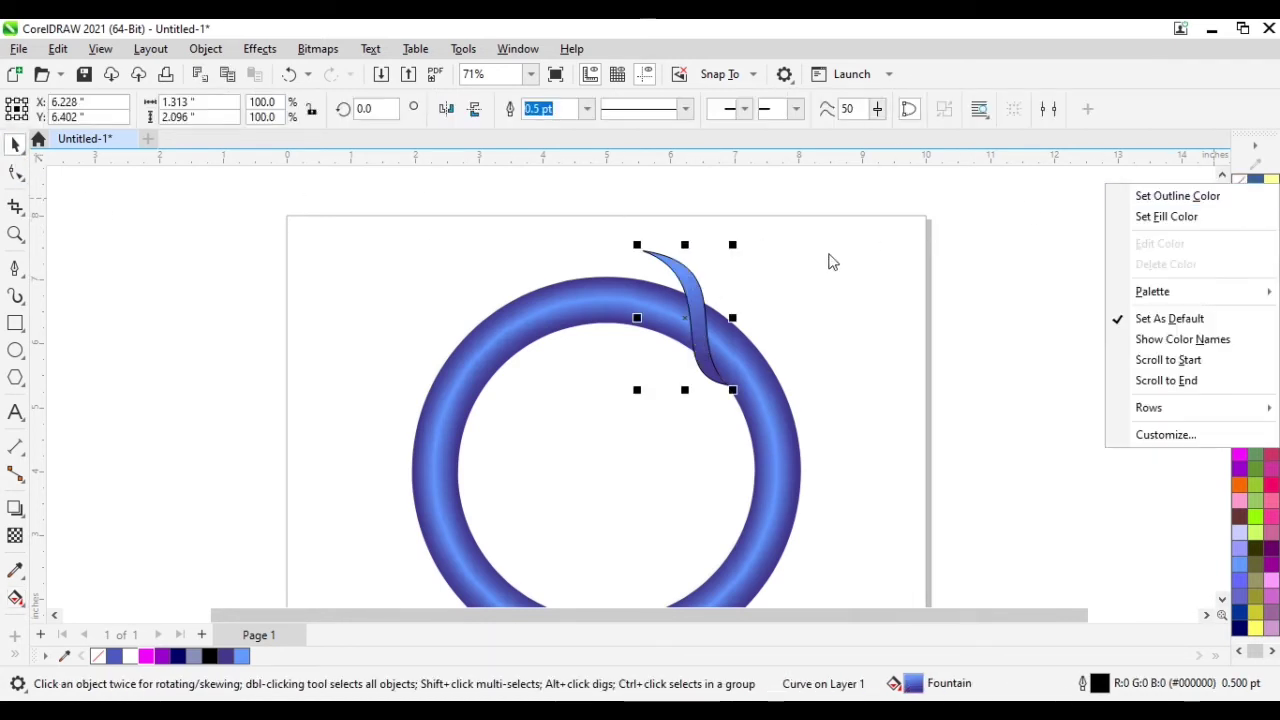
click(831, 315)
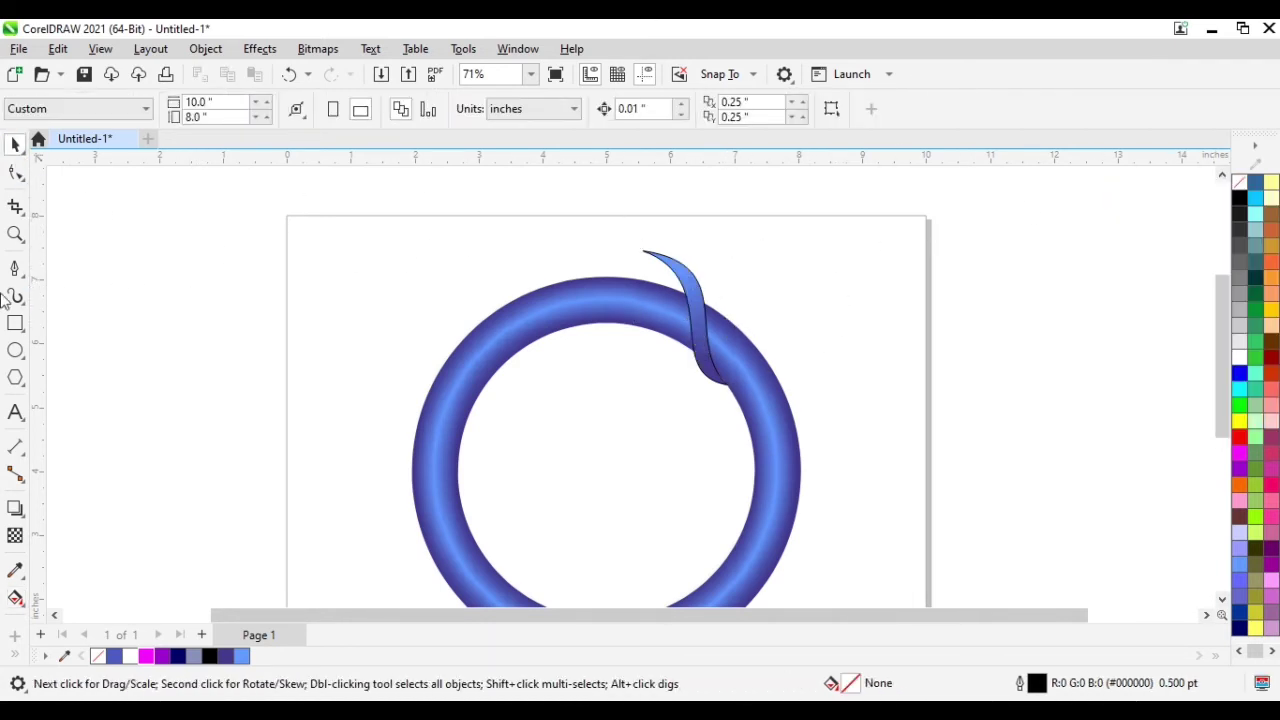
Draw an unfilled ellipse about 1.27 × 0.89 inches over the ring's upper edge, fitted against the sliver's upper tip.
click(15, 349)
drag(248, 285, 651, 277)
scroll(665, 260, up, 4)
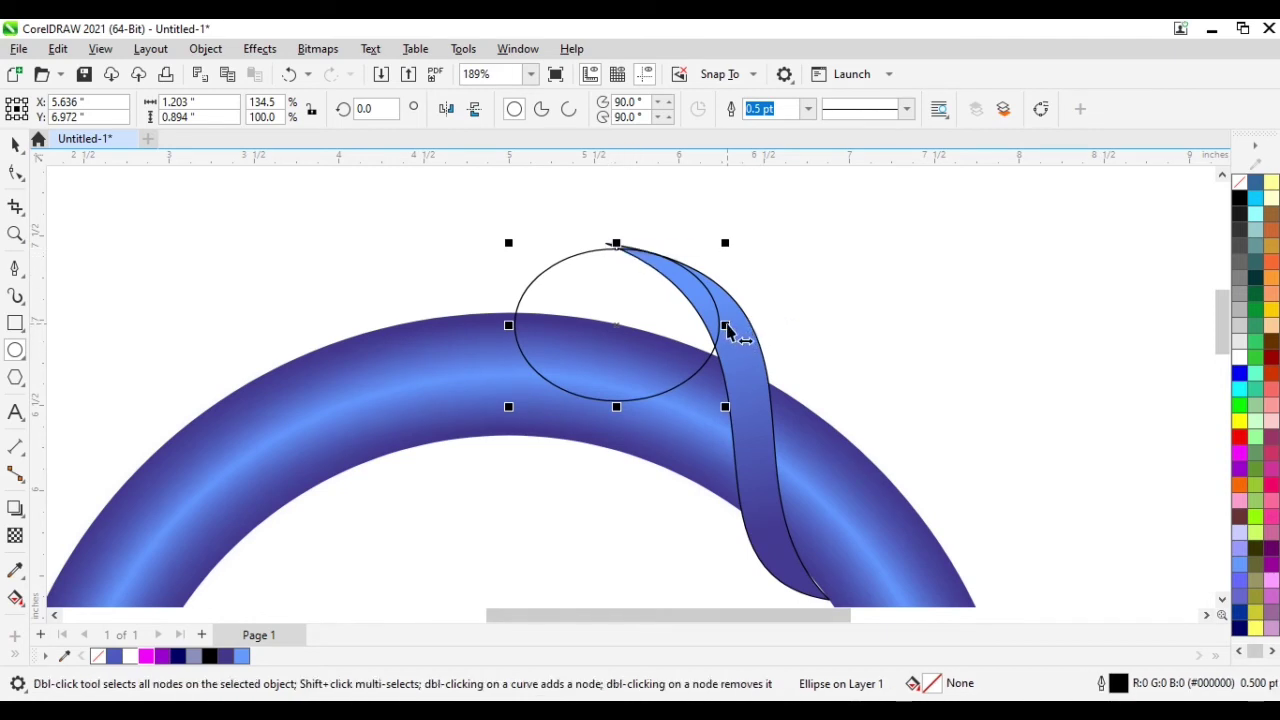
drag(727, 331, 737, 331)
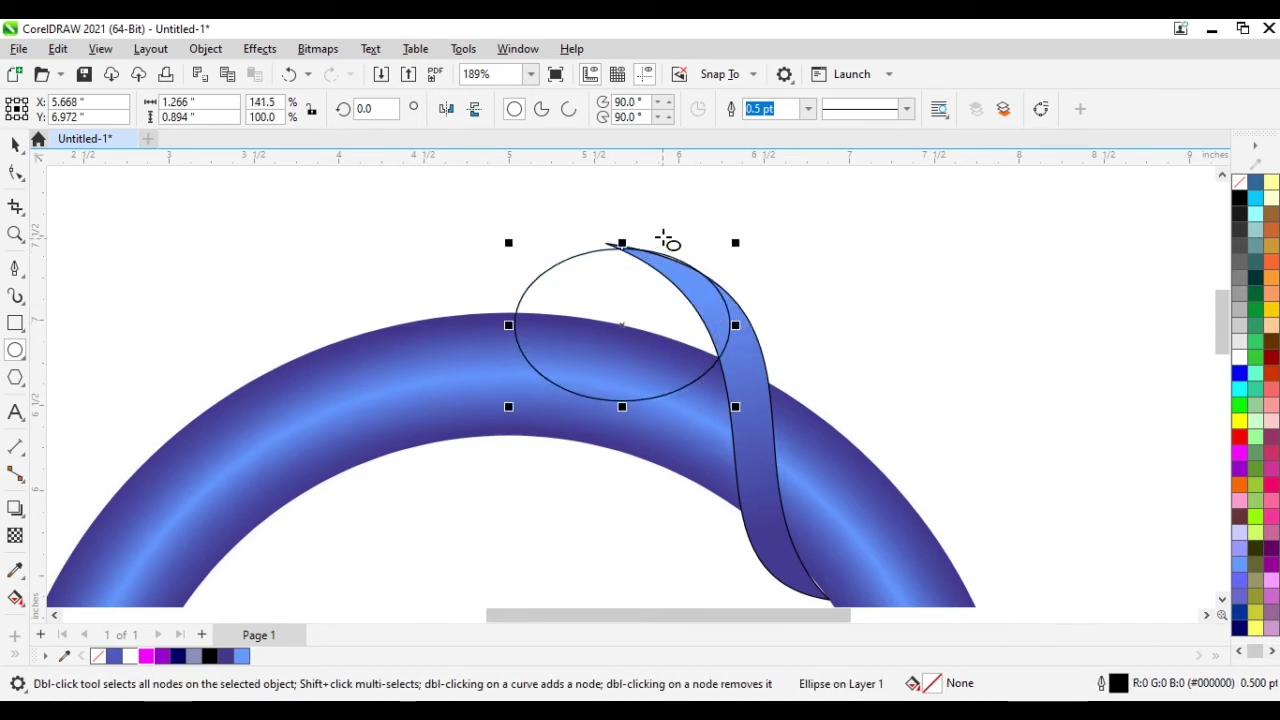
drag(663, 235, 650, 238)
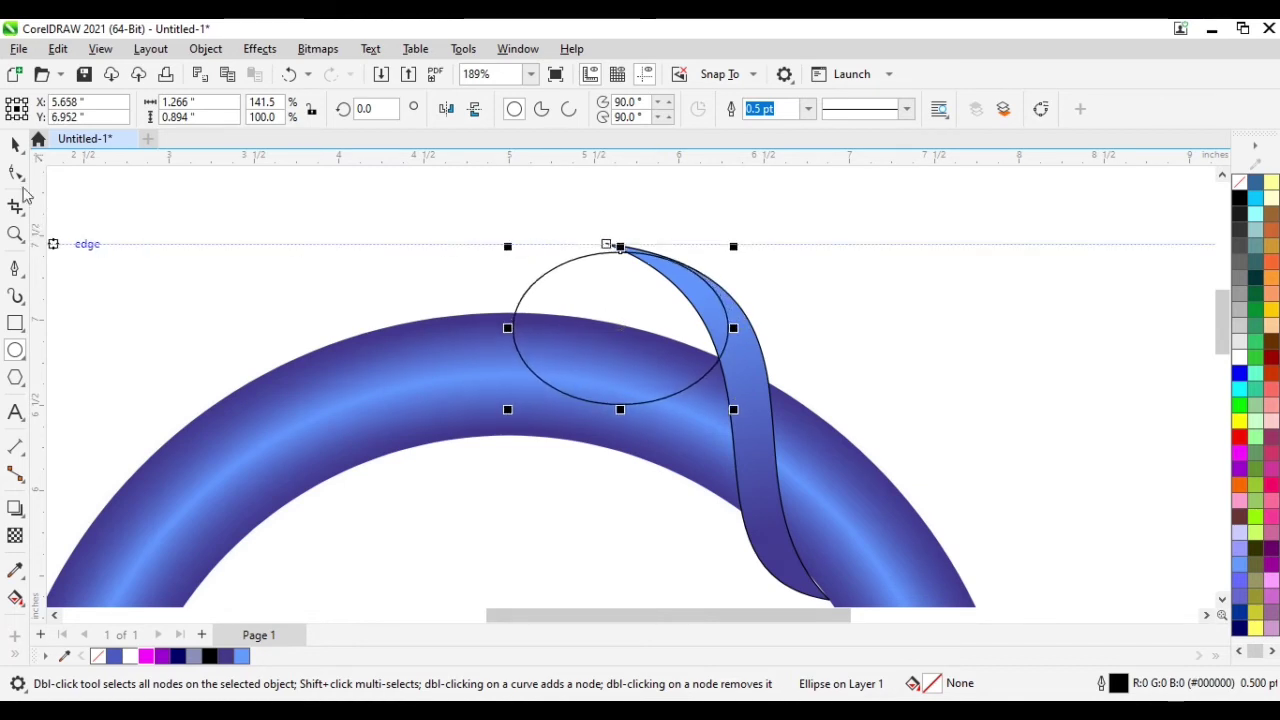
Place the sliver's upper node on the ellipse's top edge and raise its outer handle to follow the ellipse's curve.
key(F10)
click(757, 345)
click(608, 246)
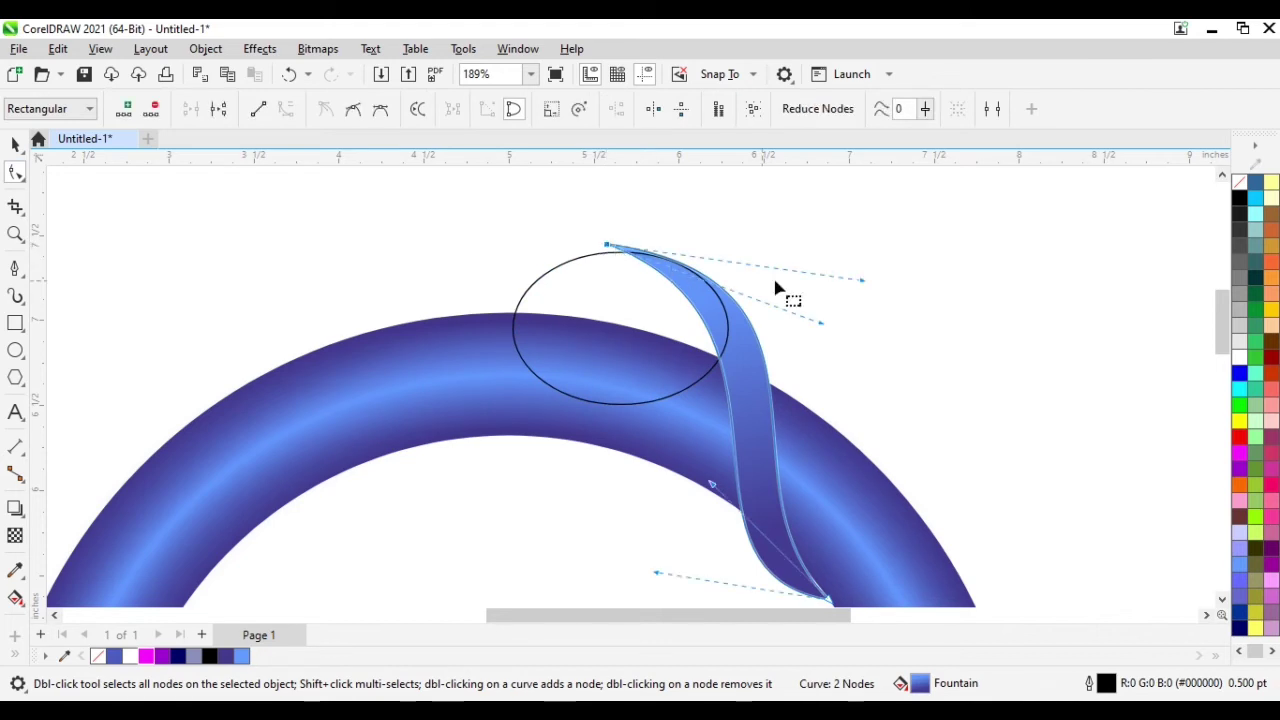
drag(862, 283, 850, 246)
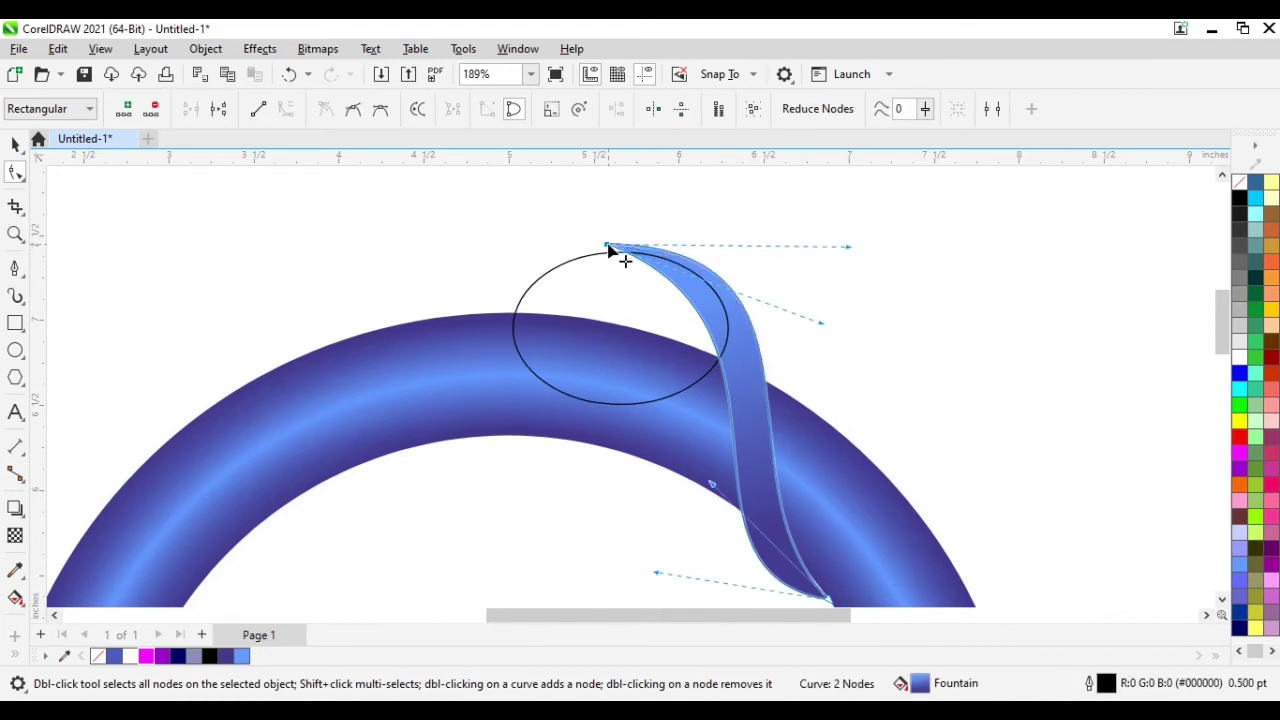
drag(608, 246, 608, 256)
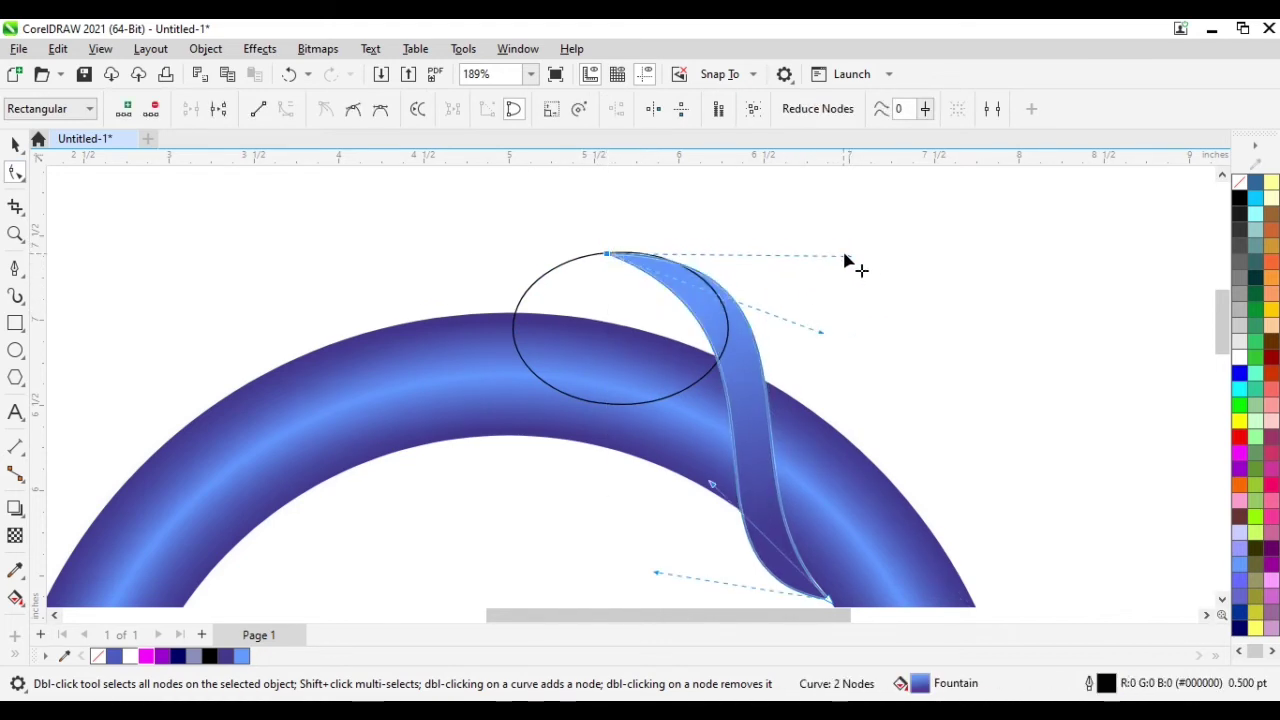
drag(849, 257, 828, 246)
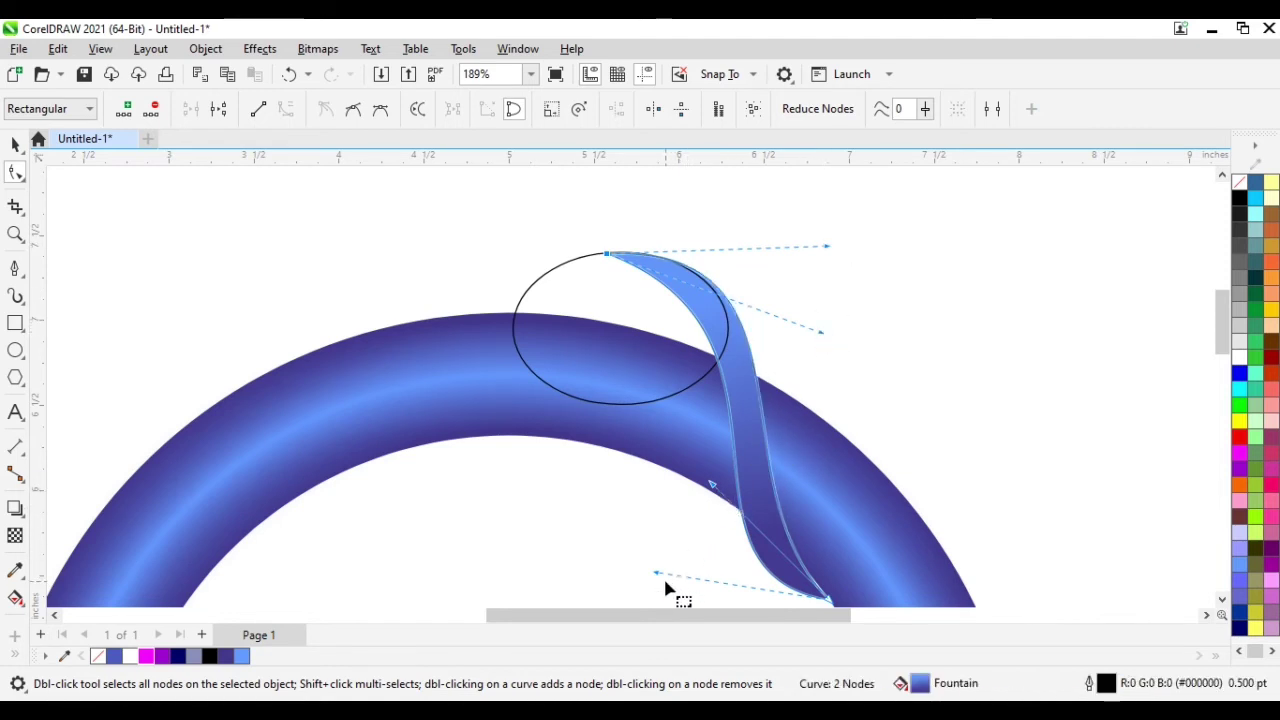
Fine-tune the sliver's lower handle and its inner upper handle to smooth the S-curve's width.
drag(655, 575, 644, 556)
drag(821, 336, 817, 343)
click(867, 322)
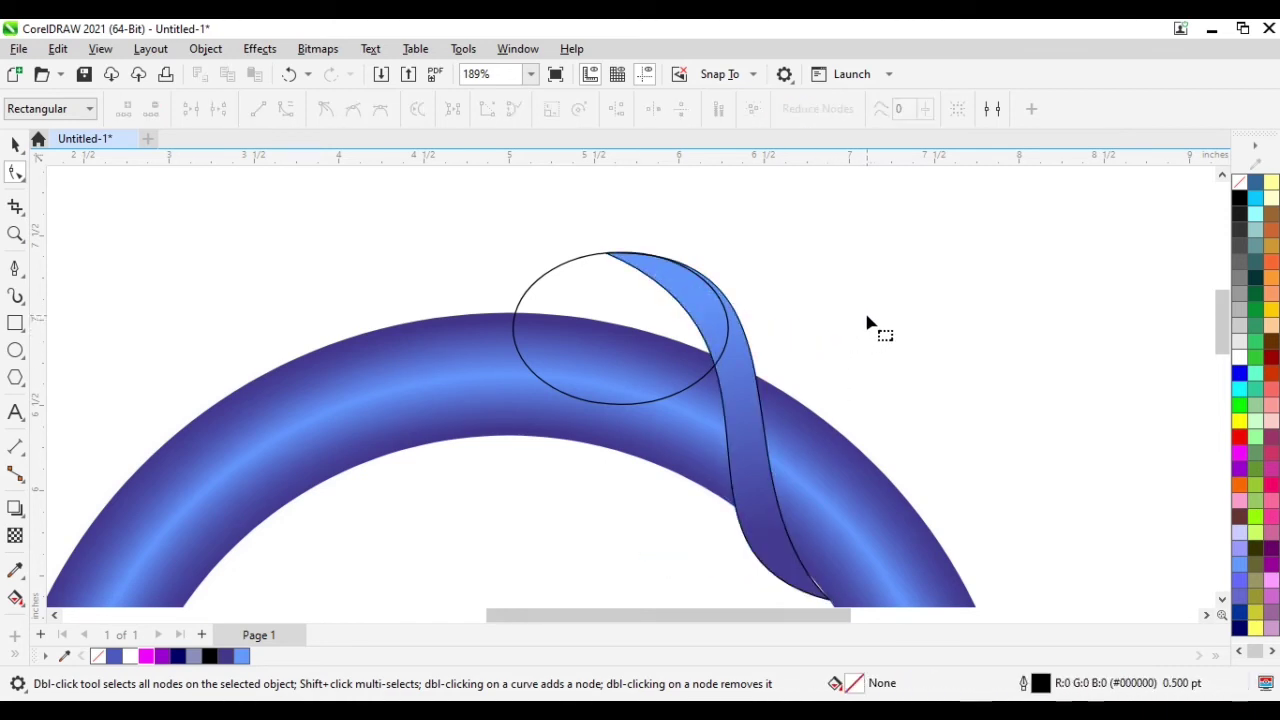
Select the ellipse at the sliver's upper end and activate the Interactive Fill tool for it.
click(15, 143)
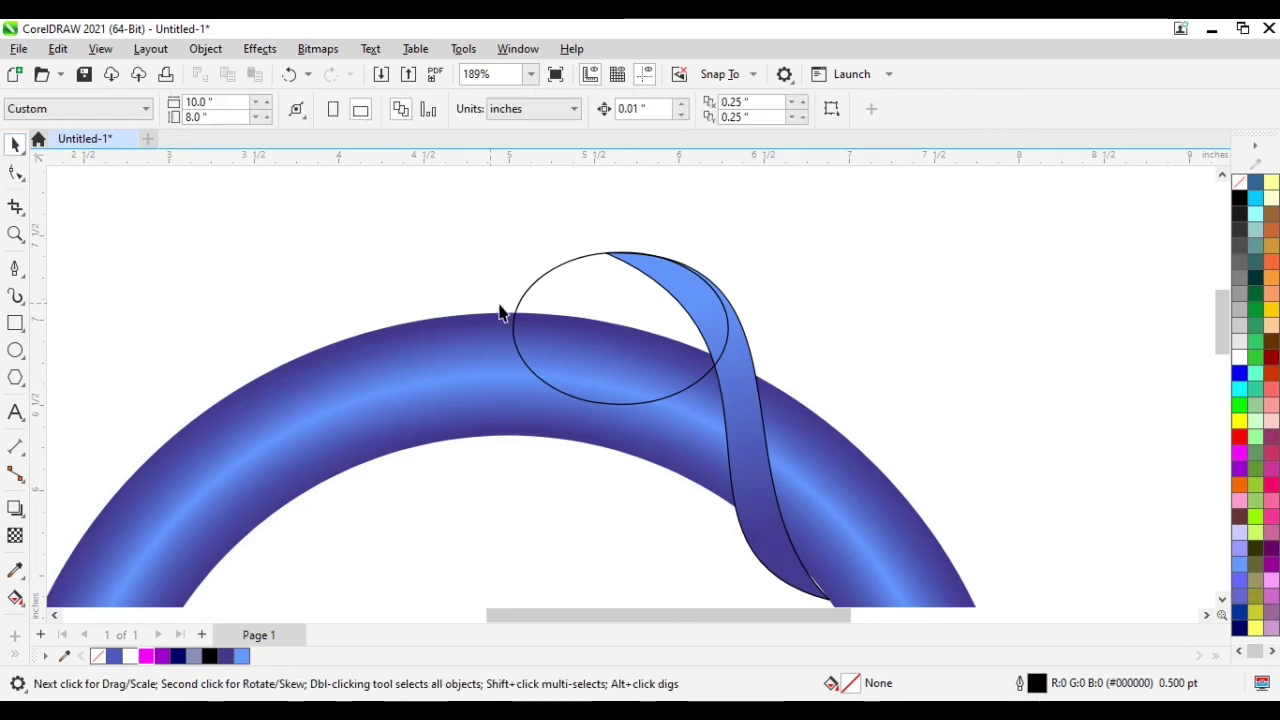
click(537, 279)
scroll(635, 255, up, 2)
scroll(639, 253, up, 2)
scroll(571, 260, down, 4)
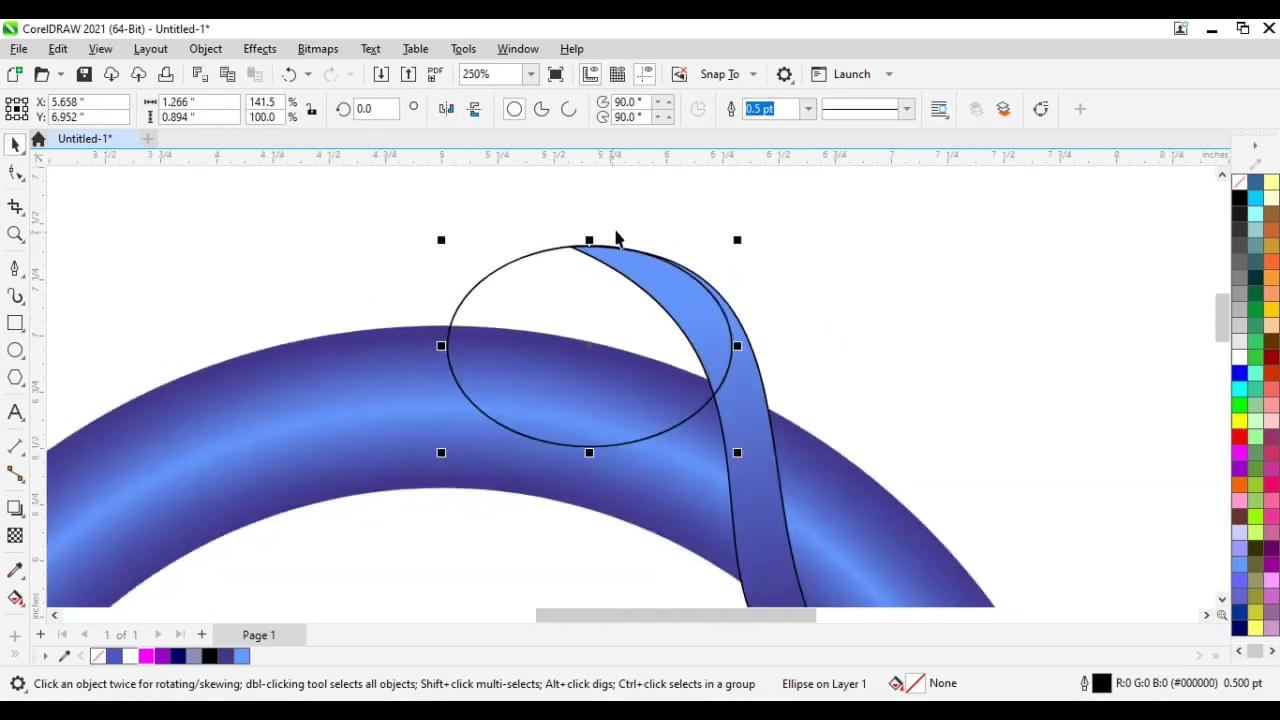
click(15, 600)
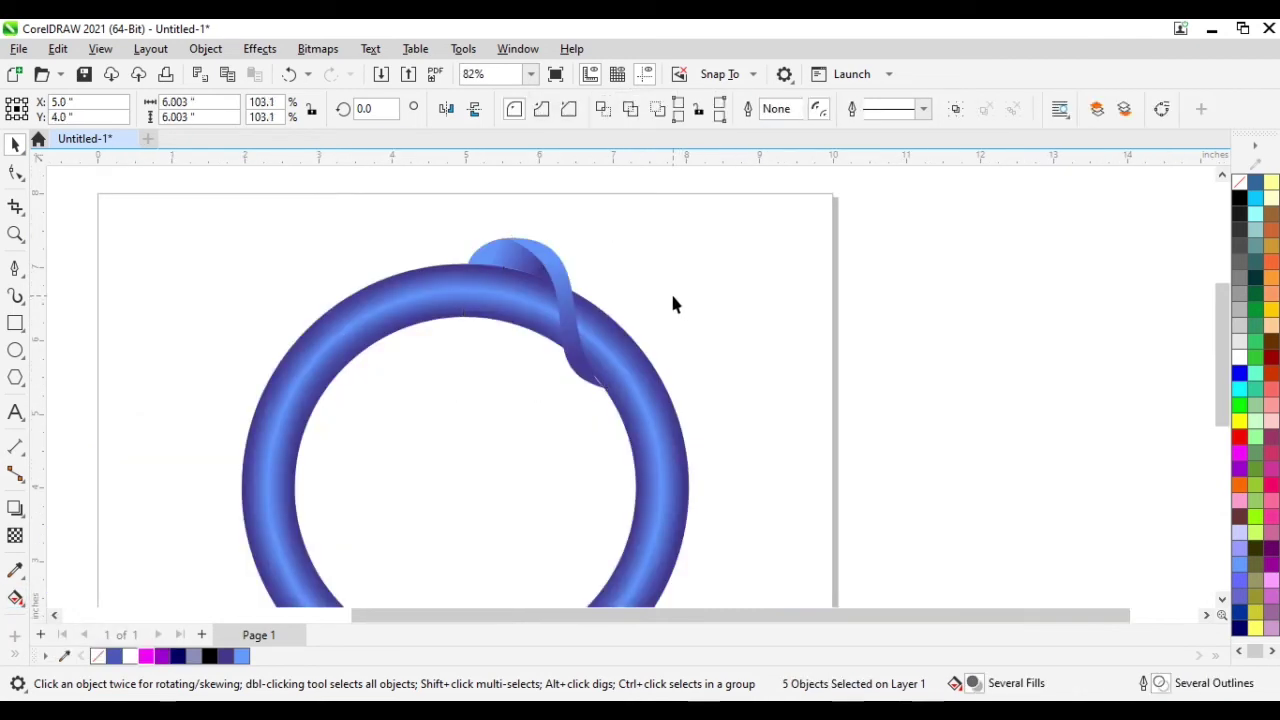
click(673, 304)
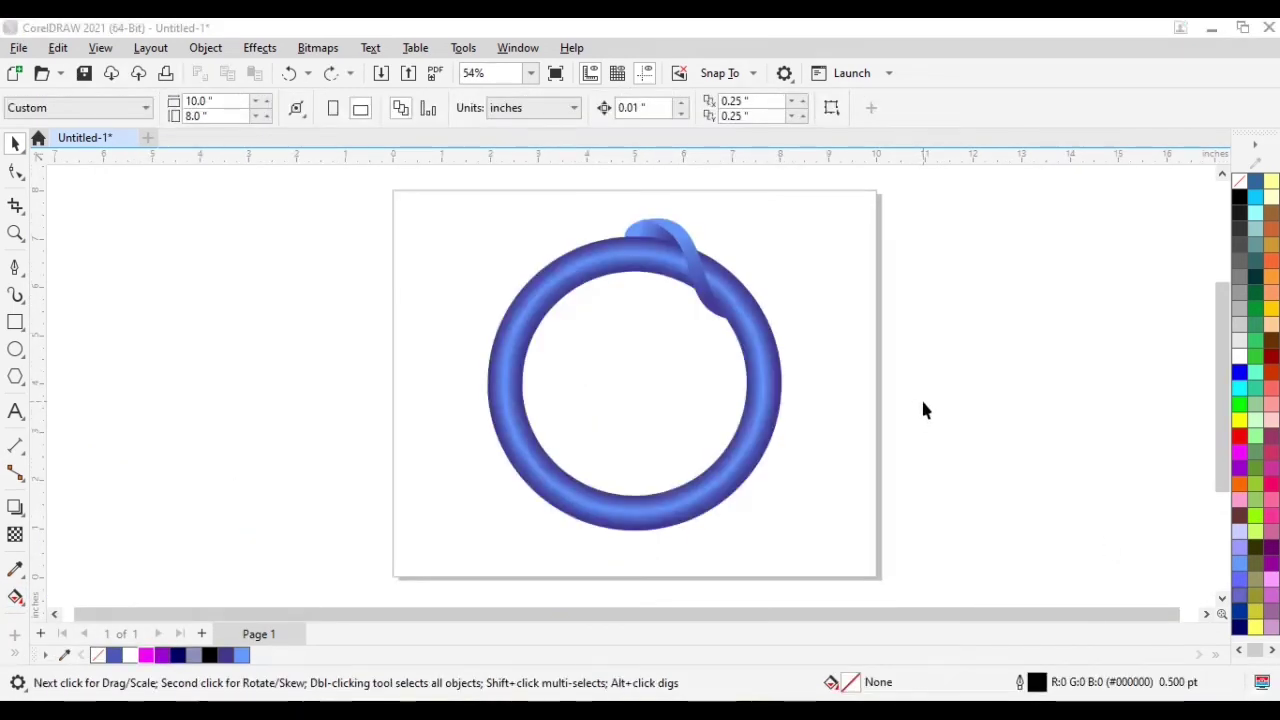
Select the ribbon pieces and rotate them around the ring's centre by 30° with 11 copies.
drag(598, 201, 734, 343)
click(677, 268)
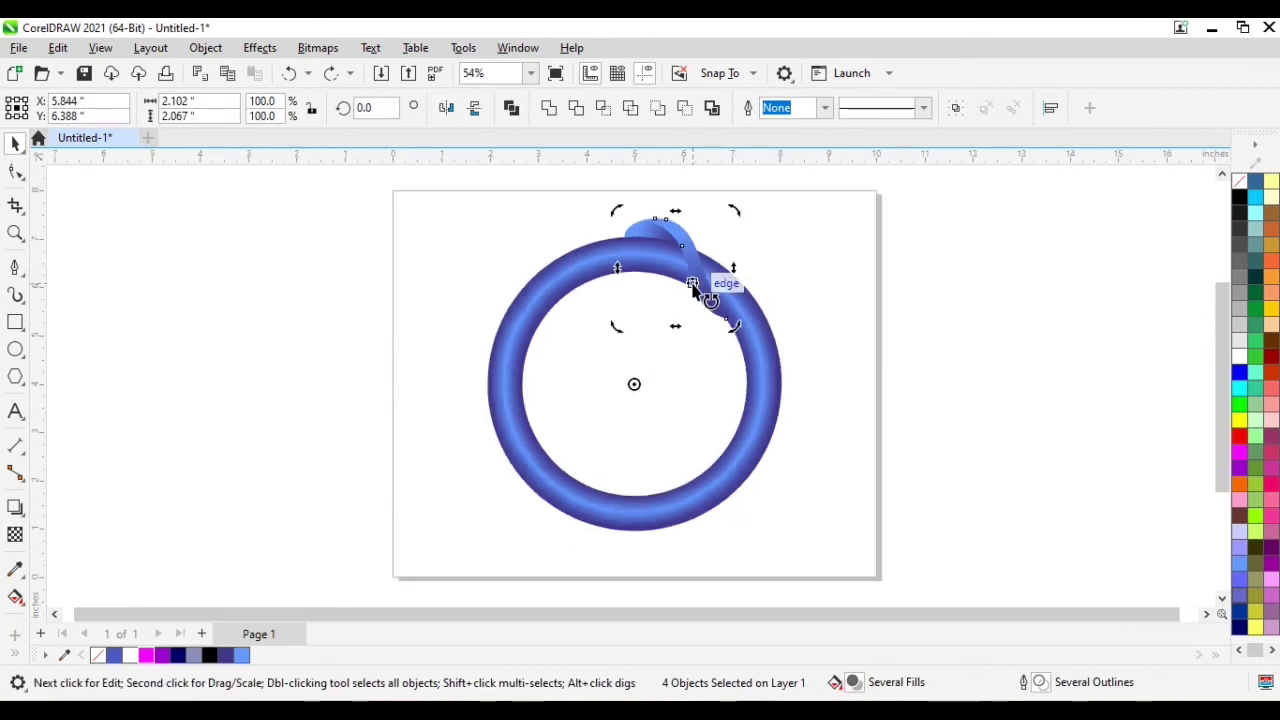
click(517, 48)
mouse_move(551, 298)
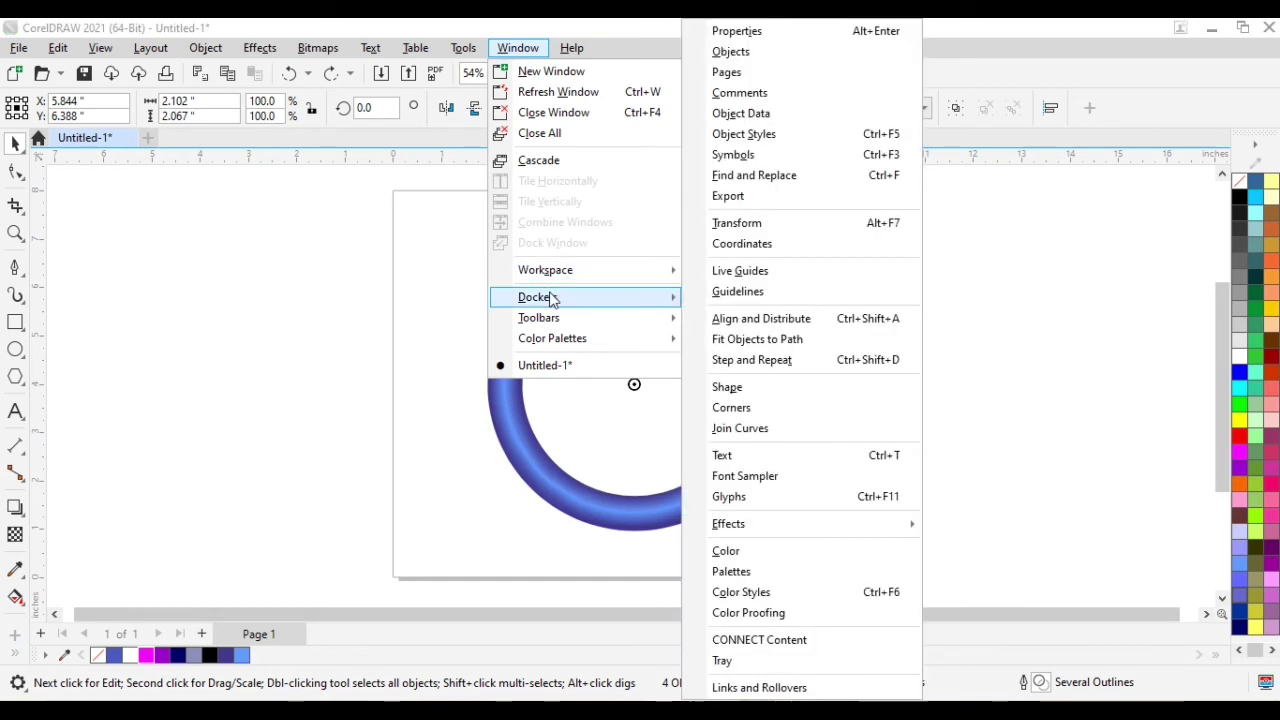
click(730, 223)
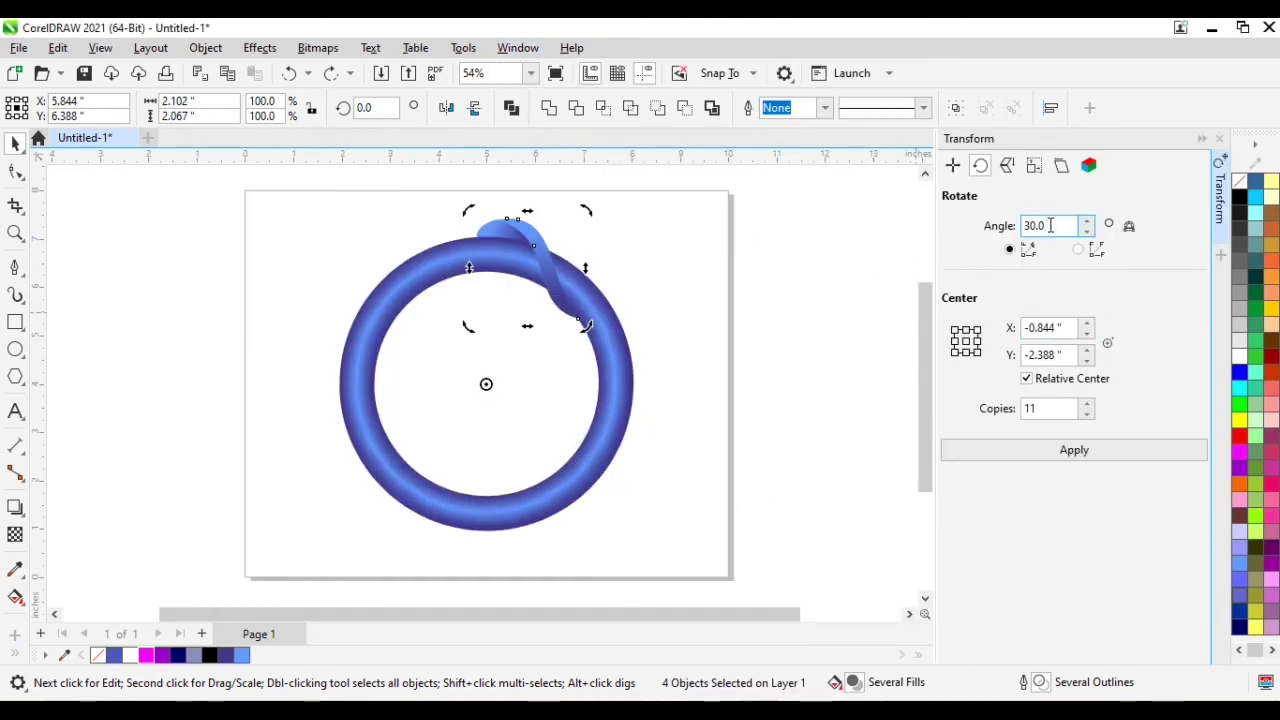
click(1040, 408)
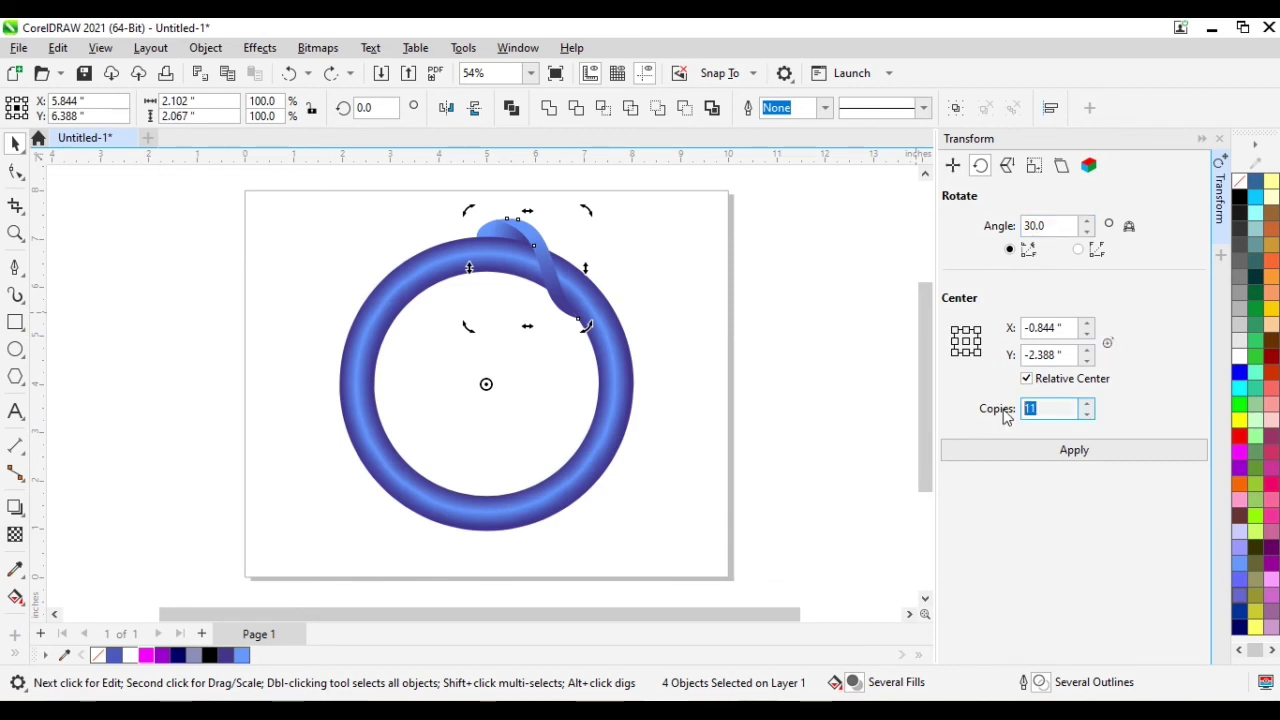
click(1077, 452)
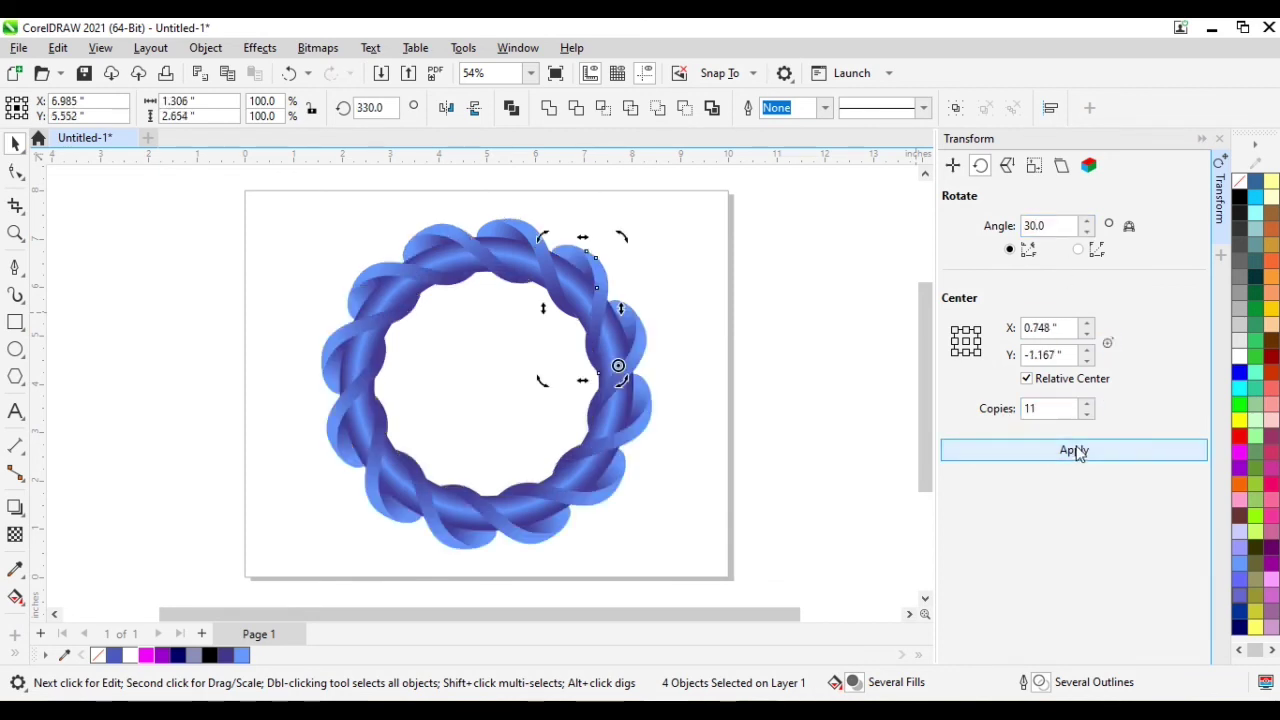
click(700, 327)
click(1201, 139)
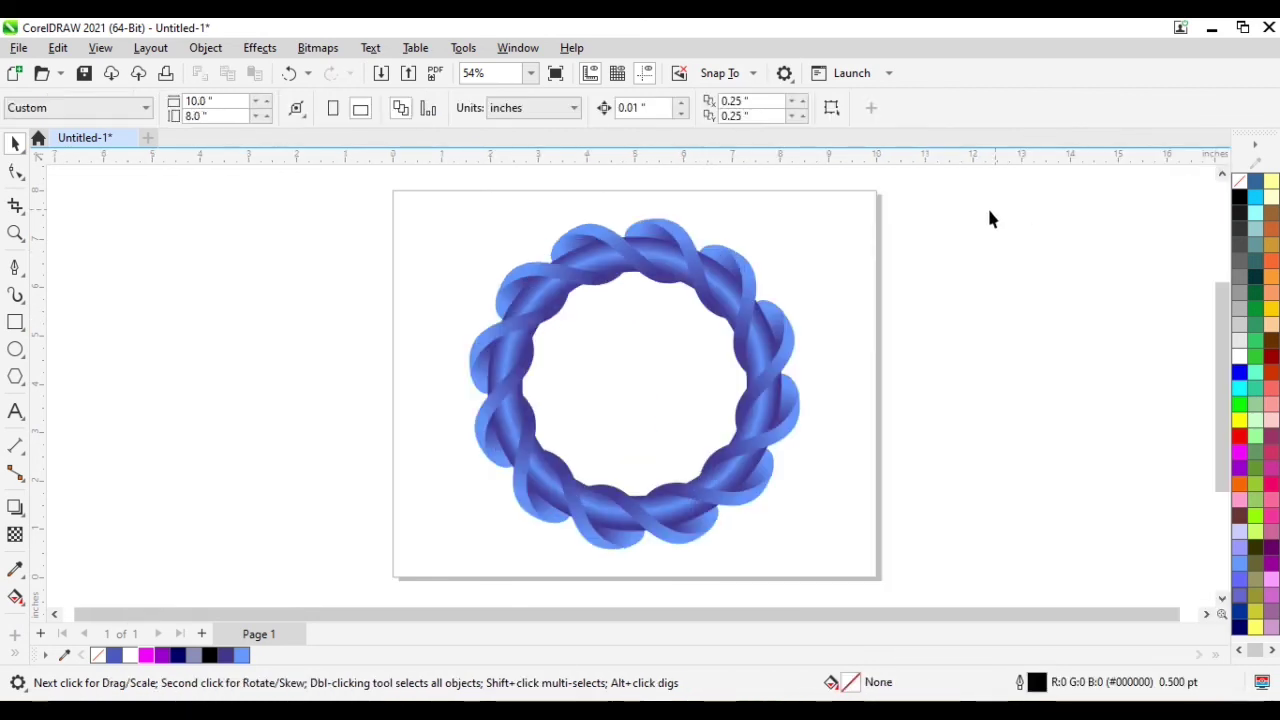
Export the finished twisted ring design as a JPEG file named Logo.
click(531, 73)
click(517, 107)
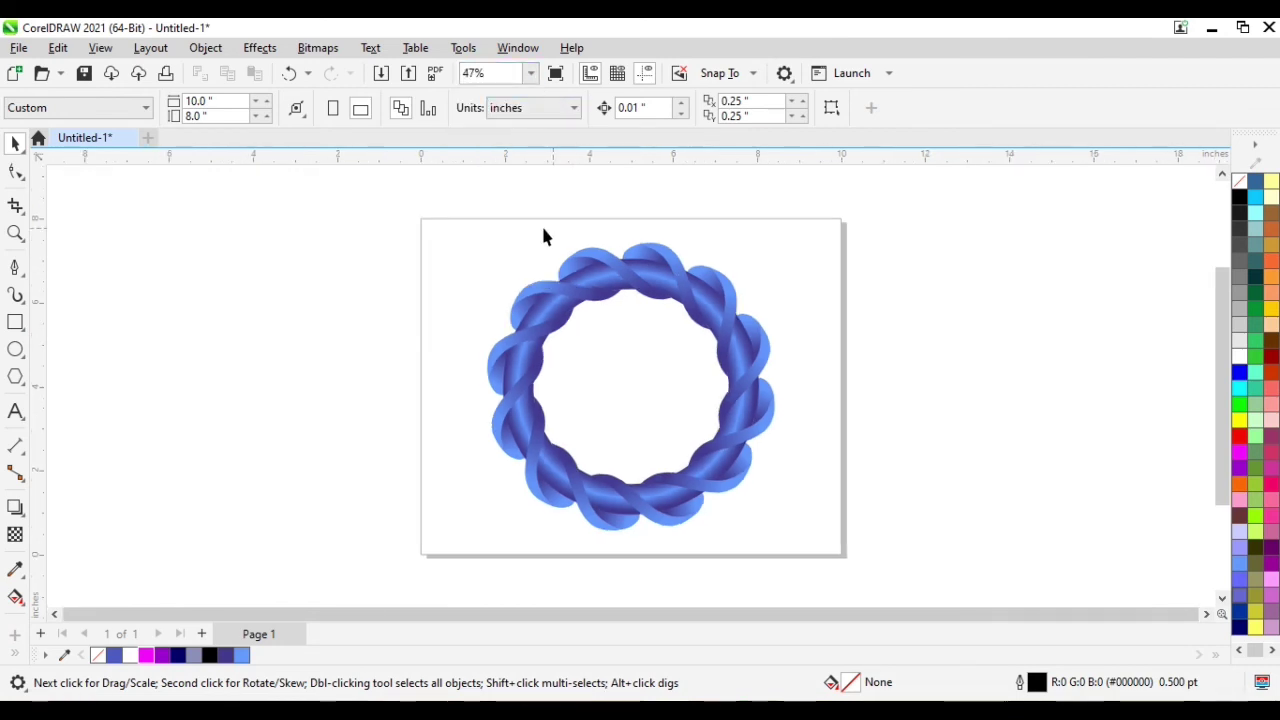
click(15, 507)
click(18, 48)
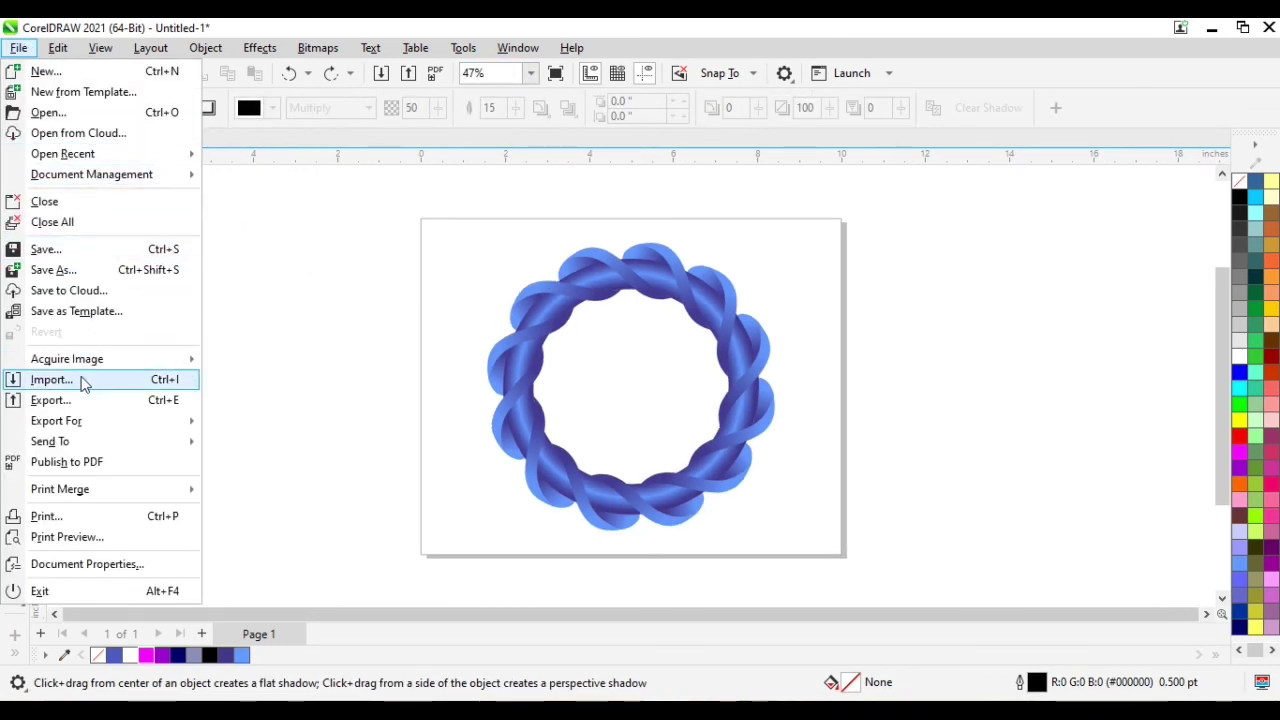
click(168, 400)
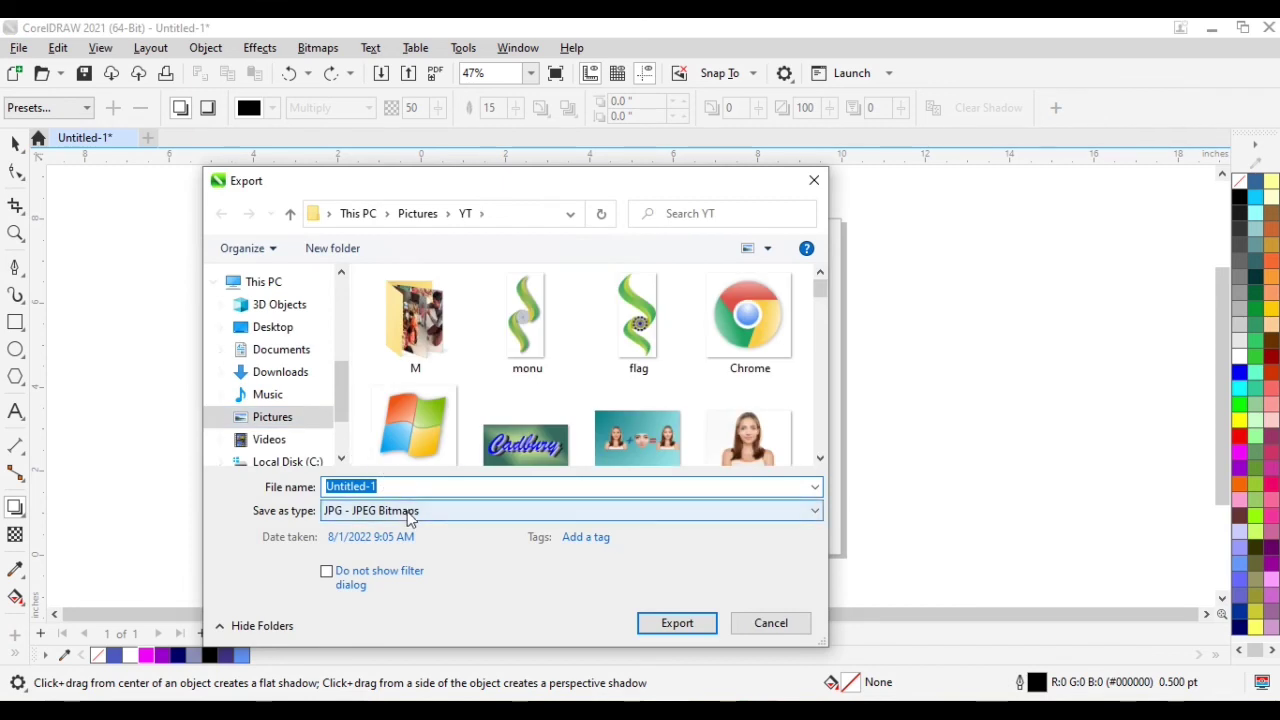
text(Logo)
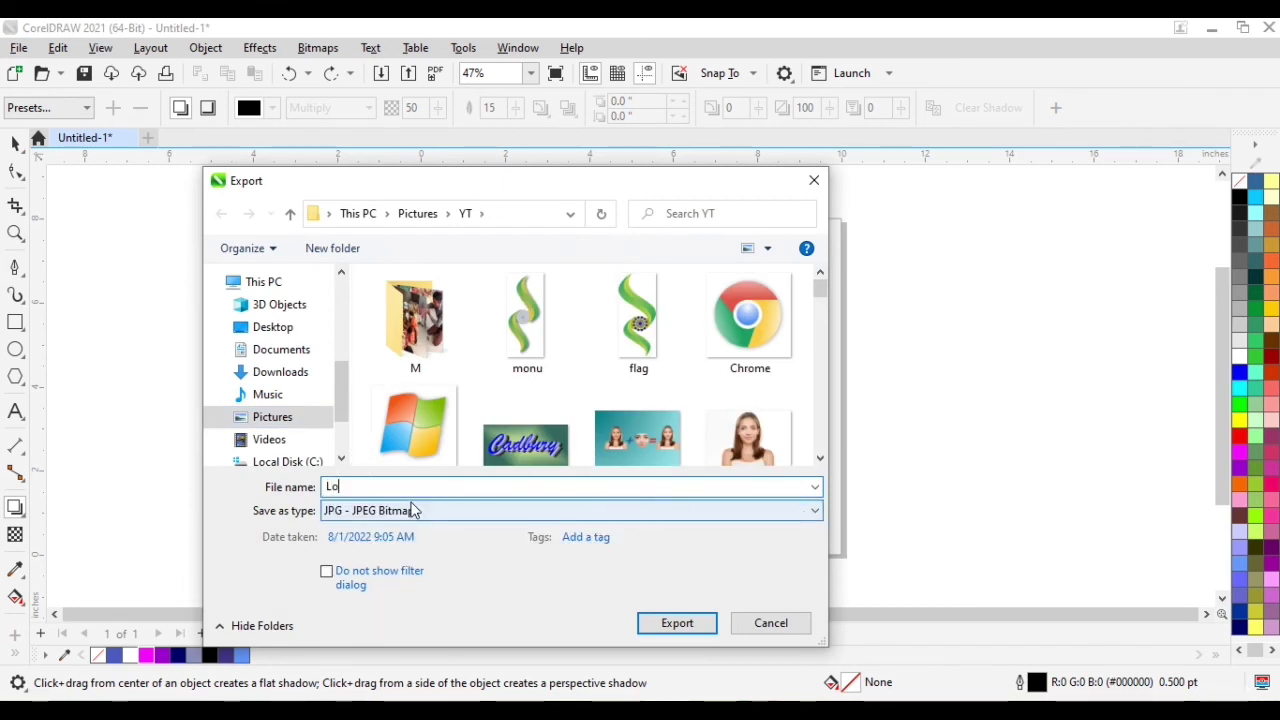
click(676, 623)
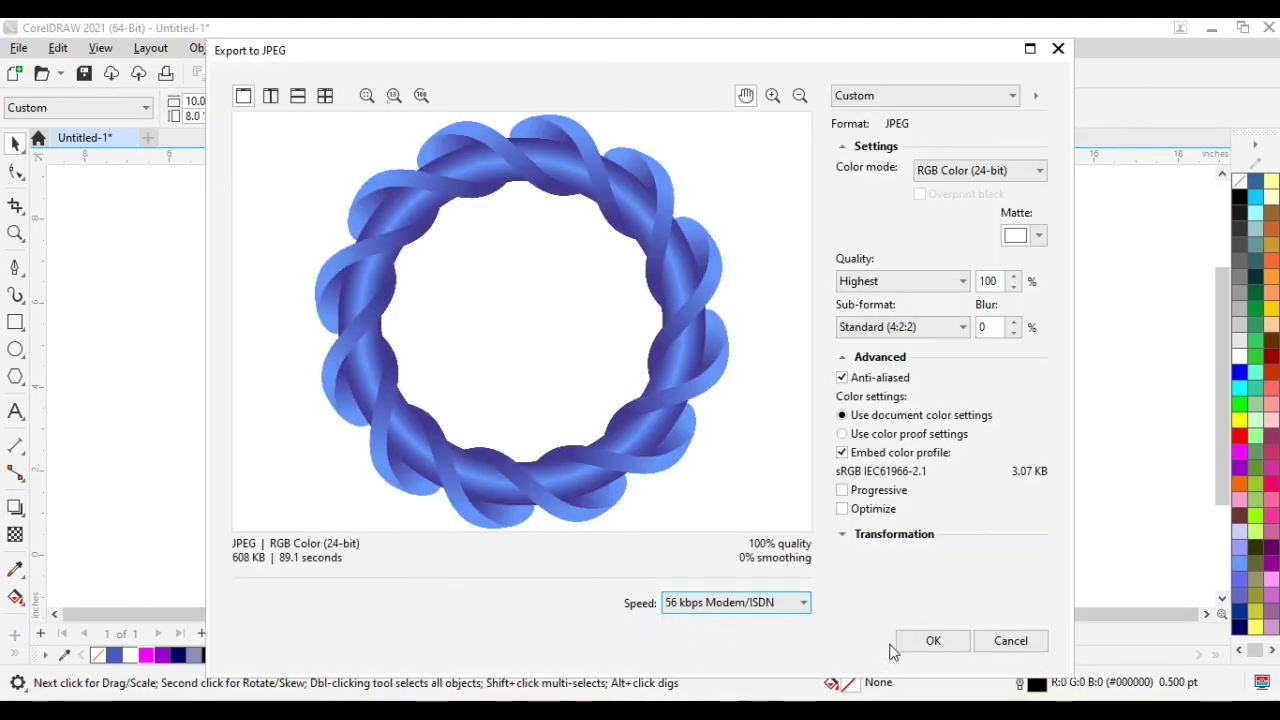
click(907, 643)
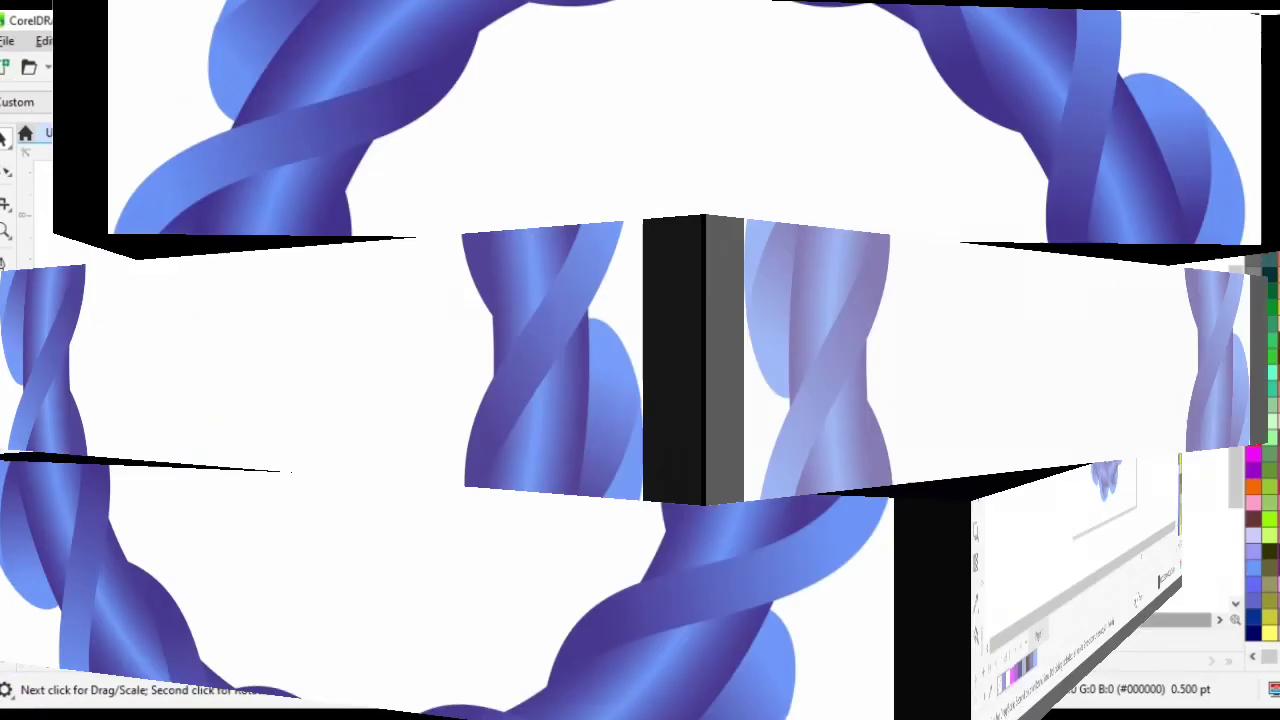